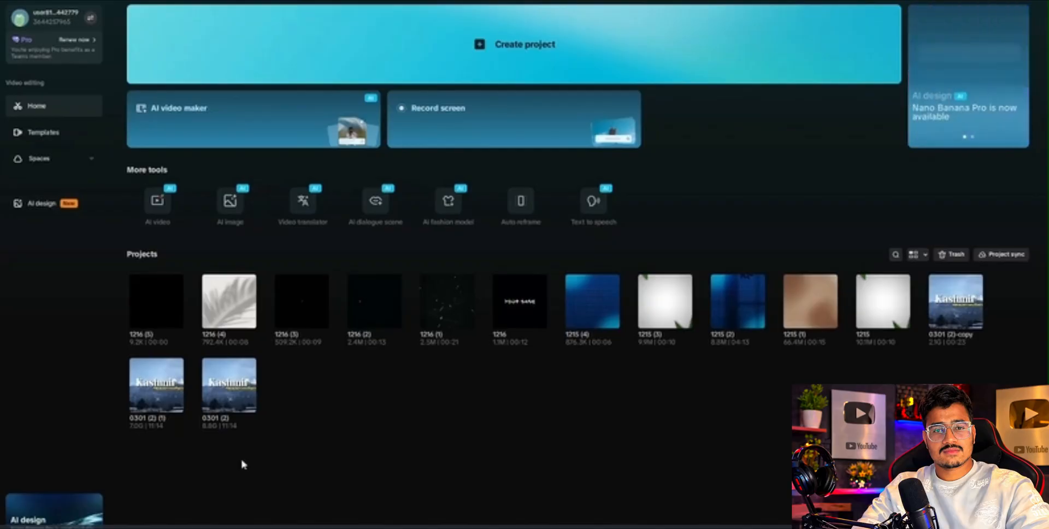
Open the project 1216 (5) and add the clip IMG_2698.mov to the start of the timeline.
{"action": "left_click", "coordinate": [147, 307]}
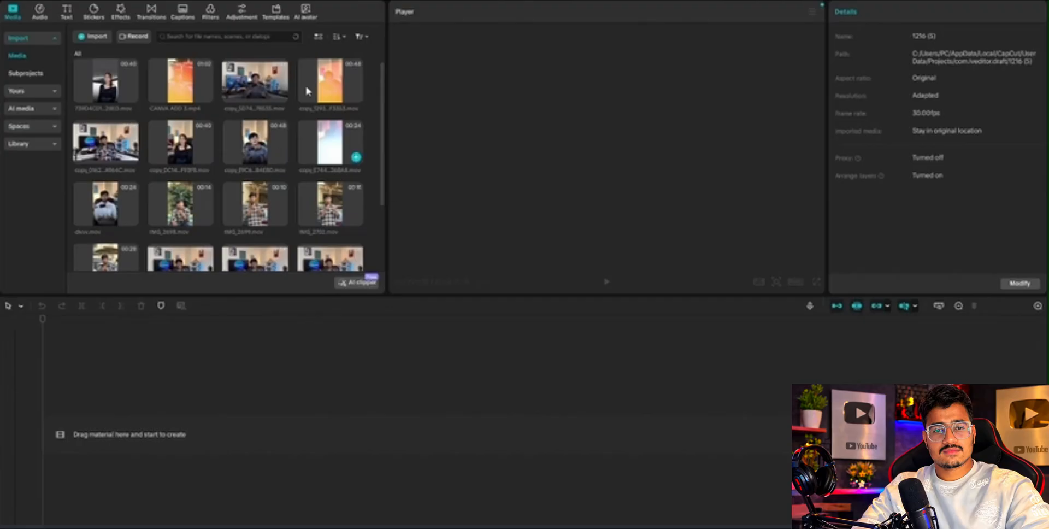
{"action": "scroll", "coordinate": [279, 159], "scroll_direction": "down", "scroll_amount": 2}
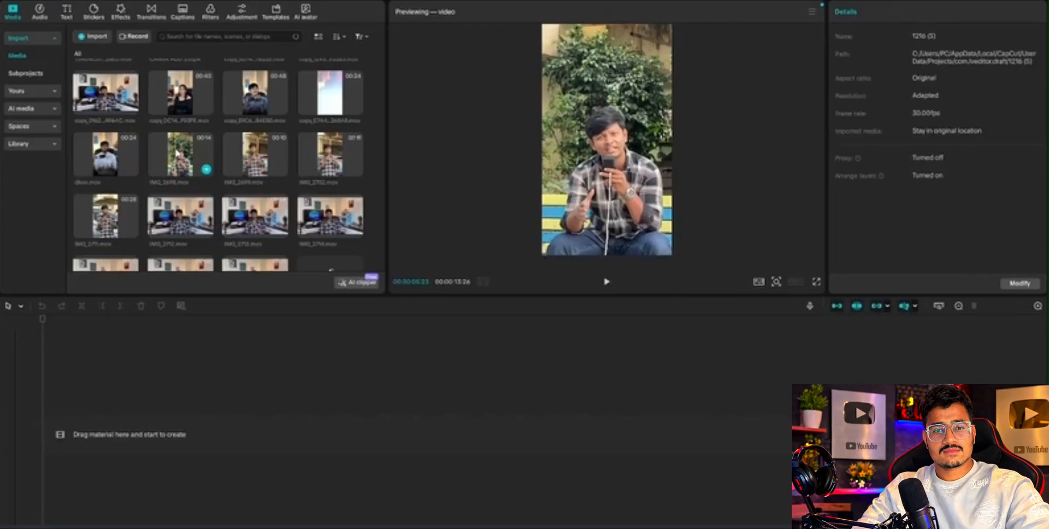
{"action": "left_click_drag", "start_coordinate": [176, 153], "coordinate": [96, 427]}
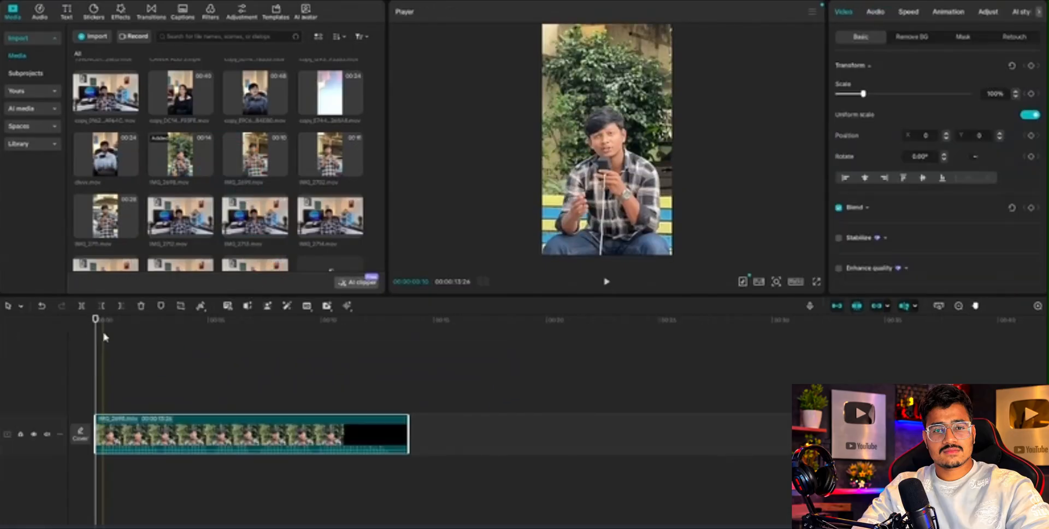
Play the clip from its beginning and scrub through its opening seconds to review the footage.
{"action": "mouse_move", "coordinate": [97, 336]}
{"action": "left_mouse_down"}
{"action": "mouse_move", "coordinate": [141, 337]}
{"action": "mouse_move", "coordinate": [93, 351]}
{"action": "left_mouse_up"}
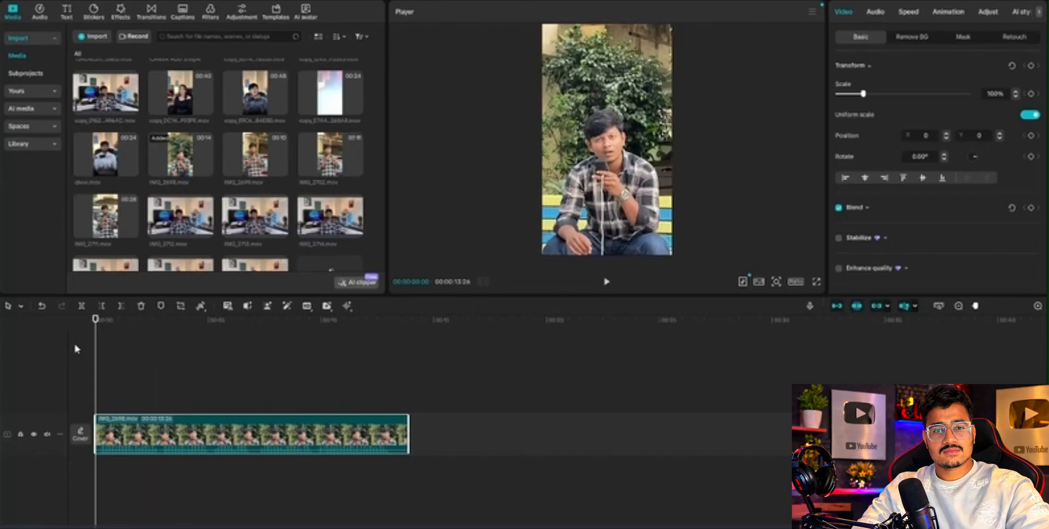
{"action": "key", "text": "space"}
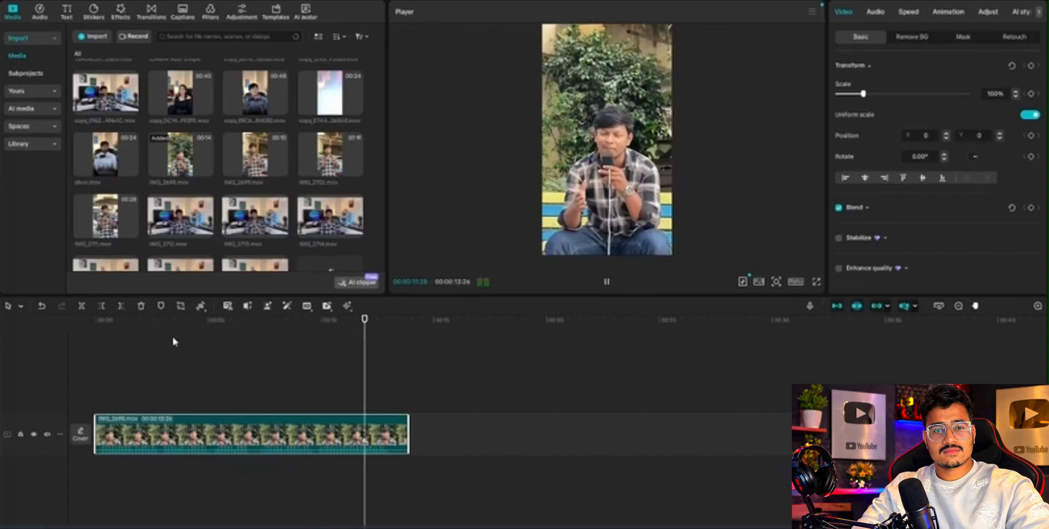
{"action": "left_click", "coordinate": [206, 336]}
{"action": "left_click", "coordinate": [397, 390]}
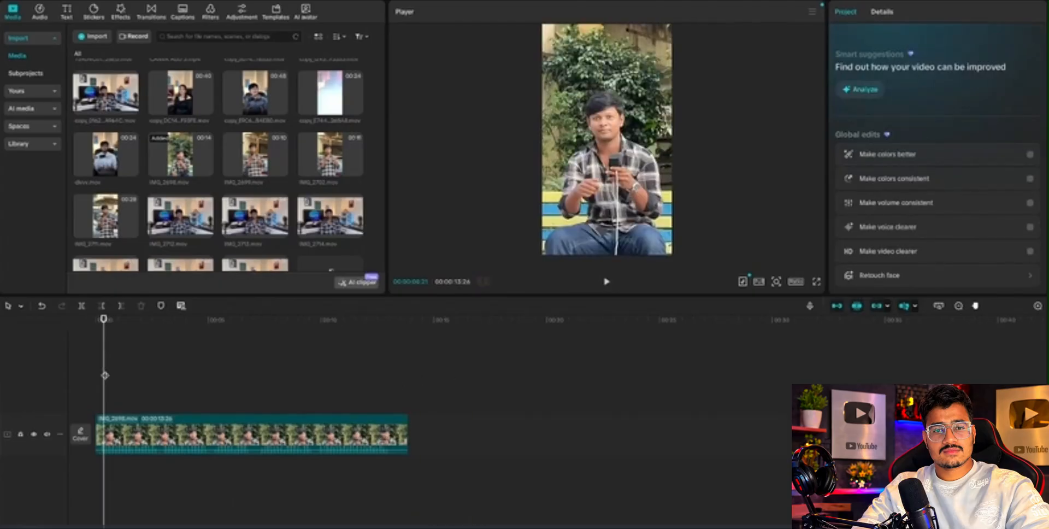
{"action": "left_click", "coordinate": [106, 356]}
{"action": "left_click", "coordinate": [152, 363]}
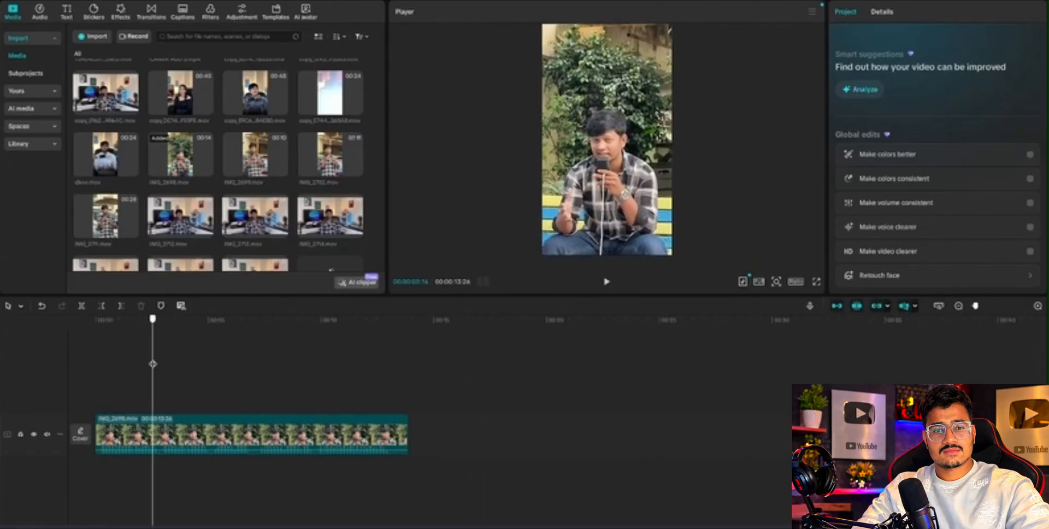
{"action": "left_click_drag", "start_coordinate": [152, 363], "coordinate": [163, 367]}
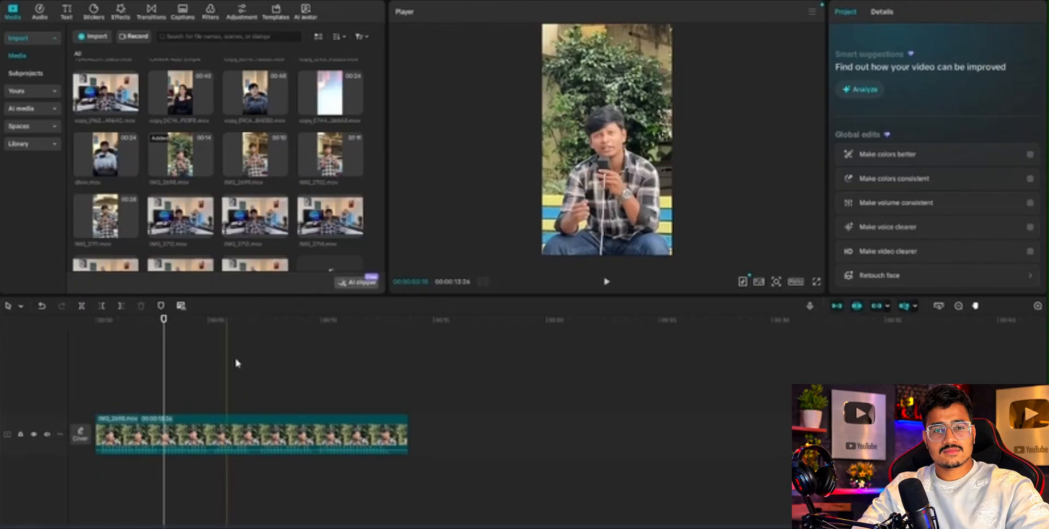
Select the clip, park the playhead at 00:00:13:07 and bring up its basic colour and lightness adjustments.
{"action": "left_click", "coordinate": [210, 428]}
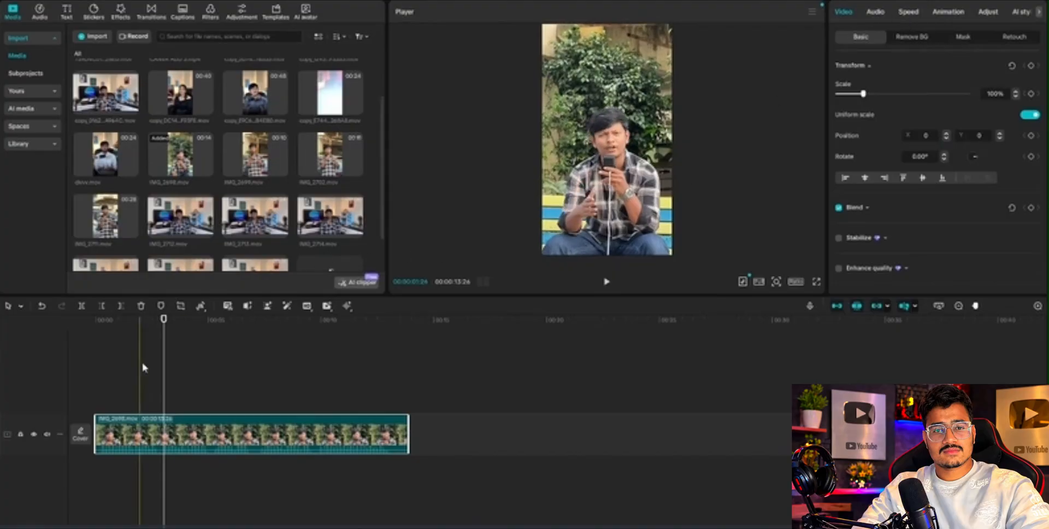
{"action": "left_click", "coordinate": [161, 366]}
{"action": "left_click_drag", "start_coordinate": [162, 366], "coordinate": [393, 360]}
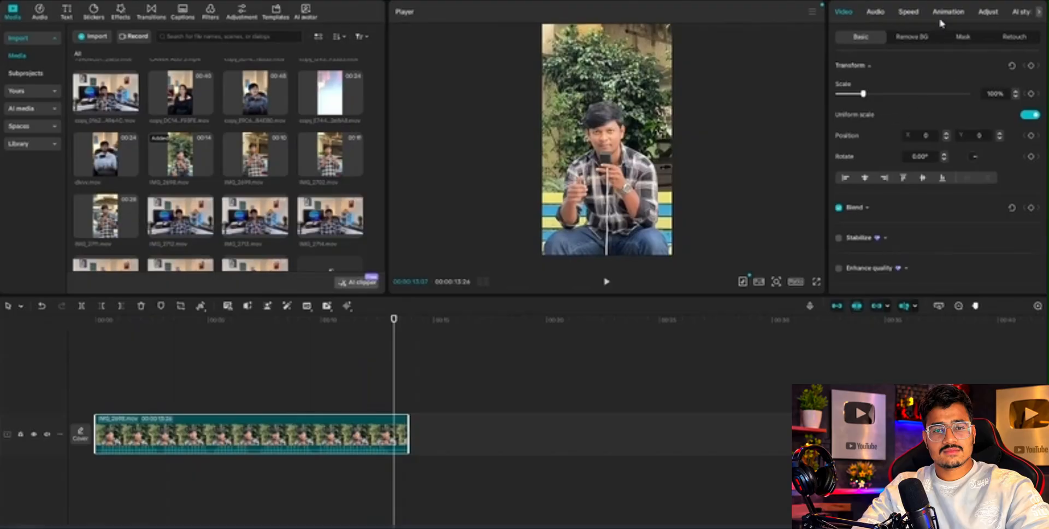
{"action": "left_click", "coordinate": [987, 13]}
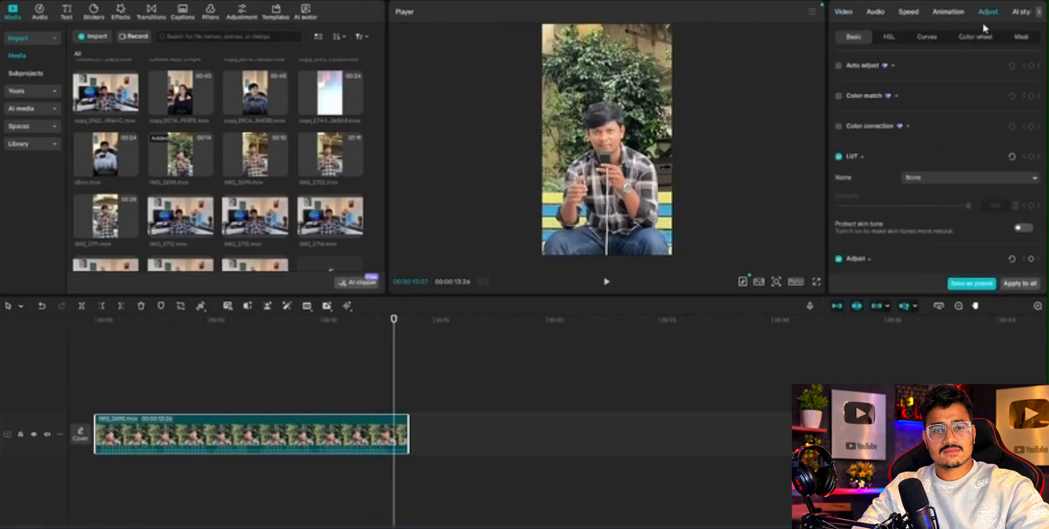
{"action": "scroll", "coordinate": [919, 146], "scroll_direction": "down", "scroll_amount": 3}
{"action": "scroll", "coordinate": [921, 150], "scroll_direction": "down", "scroll_amount": 4}
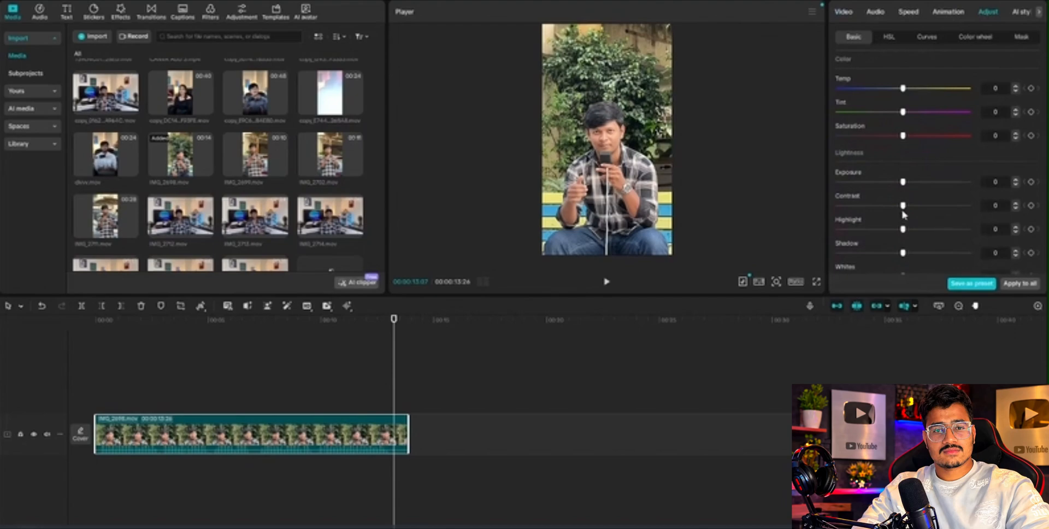
Try a Contrast of 5 on the clip and set it back to 0.
{"action": "left_click", "coordinate": [1016, 204]}
{"action": "left_click", "coordinate": [1015, 204]}
{"action": "left_click", "coordinate": [1016, 204]}
{"action": "left_click", "coordinate": [1016, 204]}
{"action": "mouse_move", "coordinate": [906, 205]}
{"action": "left_mouse_down"}
{"action": "mouse_move", "coordinate": [968, 205]}
{"action": "mouse_move", "coordinate": [788, 209]}
{"action": "mouse_move", "coordinate": [902, 221]}
{"action": "left_mouse_up"}
{"action": "left_click", "coordinate": [1016, 204]}
{"action": "left_click", "coordinate": [1015, 204]}
{"action": "left_click", "coordinate": [1015, 204]}
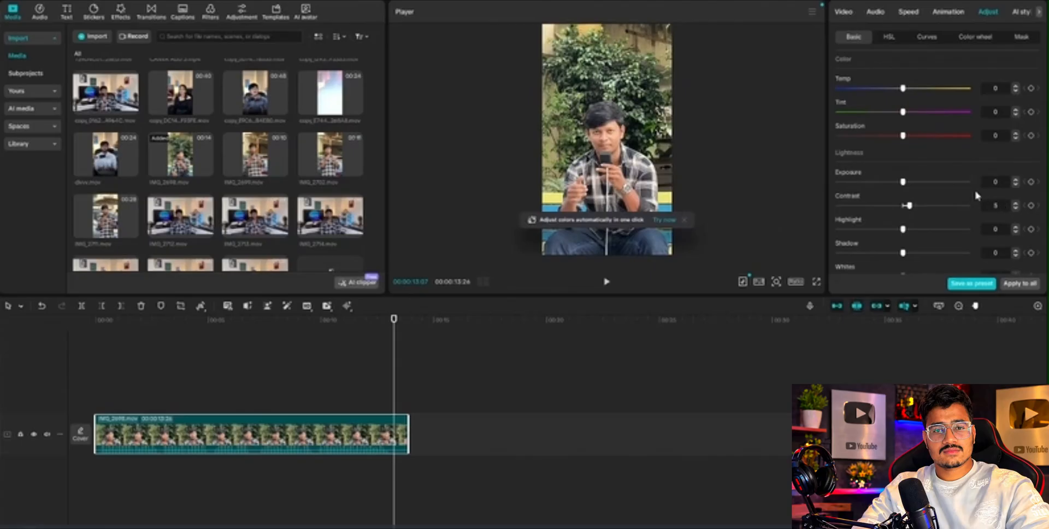
{"action": "scroll", "coordinate": [972, 191], "scroll_direction": "down", "scroll_amount": 2}
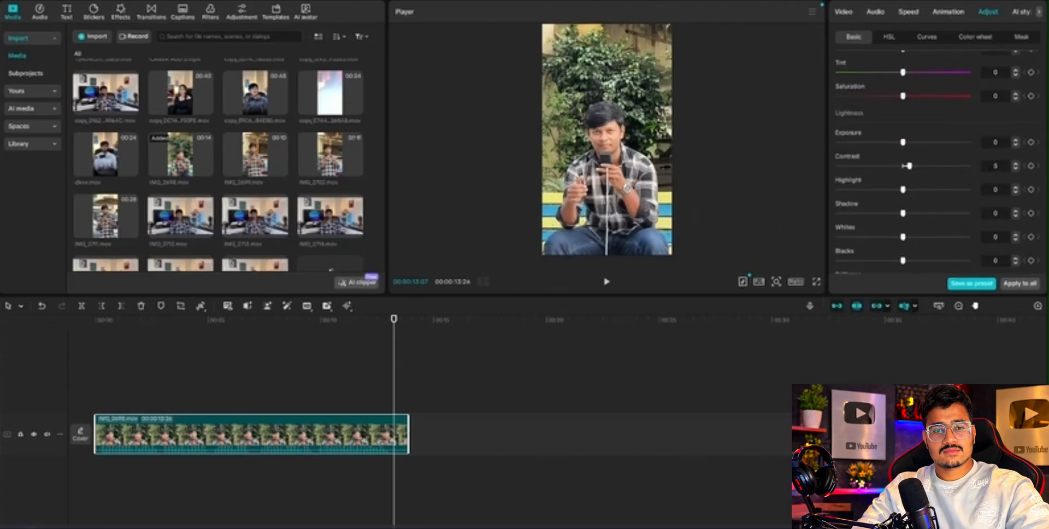
{"action": "left_click", "coordinate": [902, 166]}
Try Auto adjust on the clip and undo it.
{"action": "scroll", "coordinate": [906, 195], "scroll_direction": "up", "scroll_amount": 5}
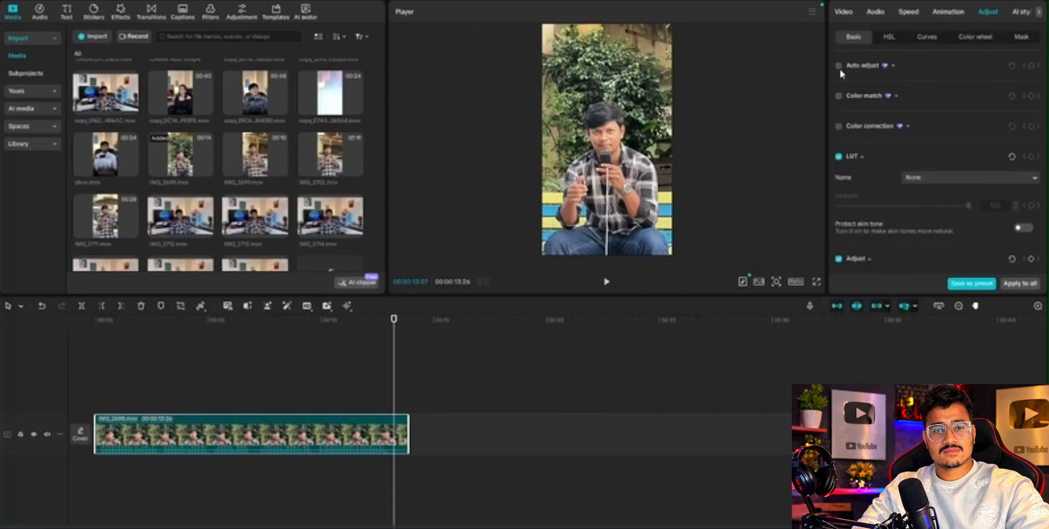
{"action": "left_click", "coordinate": [838, 65]}
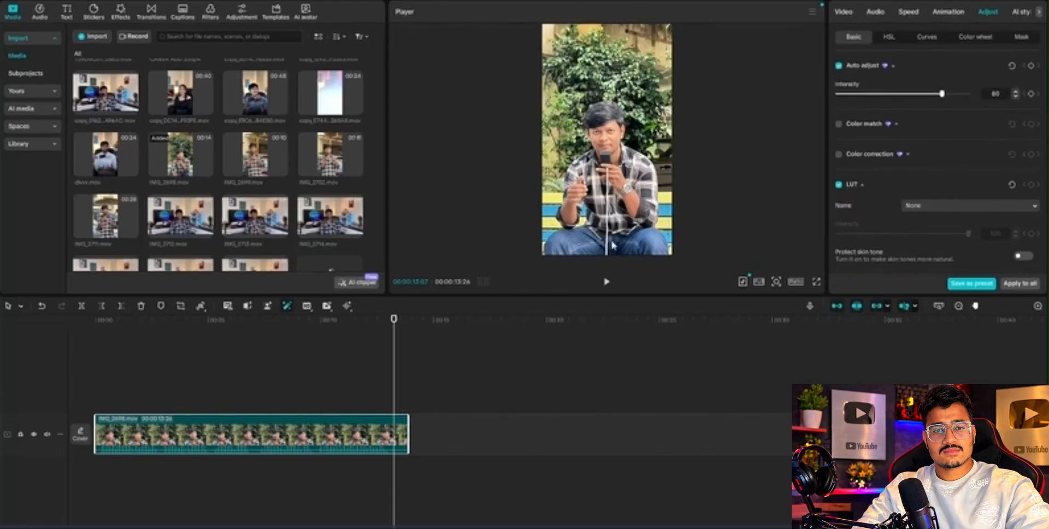
{"action": "key", "text": "ctrl+z"}
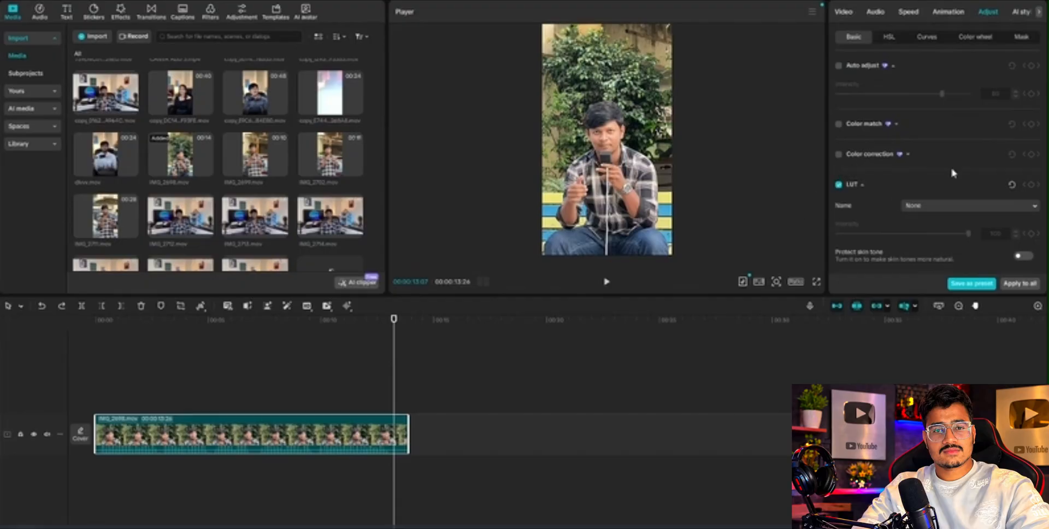
Try out small changes to the clip's Contrast, Exposure and Highlight and return them all to 0.
{"action": "scroll", "coordinate": [951, 164], "scroll_direction": "down", "scroll_amount": 2}
{"action": "scroll", "coordinate": [955, 162], "scroll_direction": "down", "scroll_amount": 6}
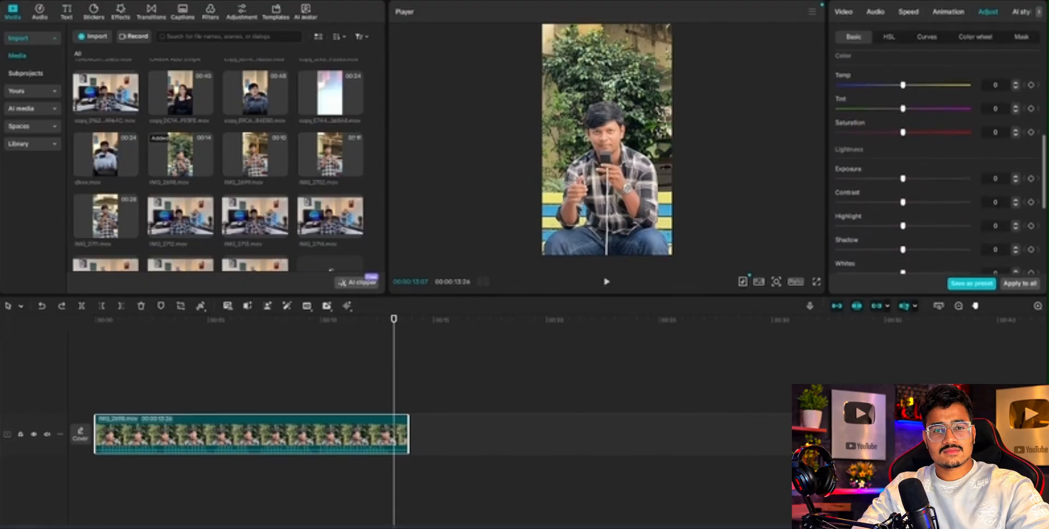
{"action": "left_click", "coordinate": [1016, 200]}
{"action": "left_click", "coordinate": [1015, 200]}
{"action": "left_click", "coordinate": [1017, 200]}
{"action": "left_click", "coordinate": [1016, 200]}
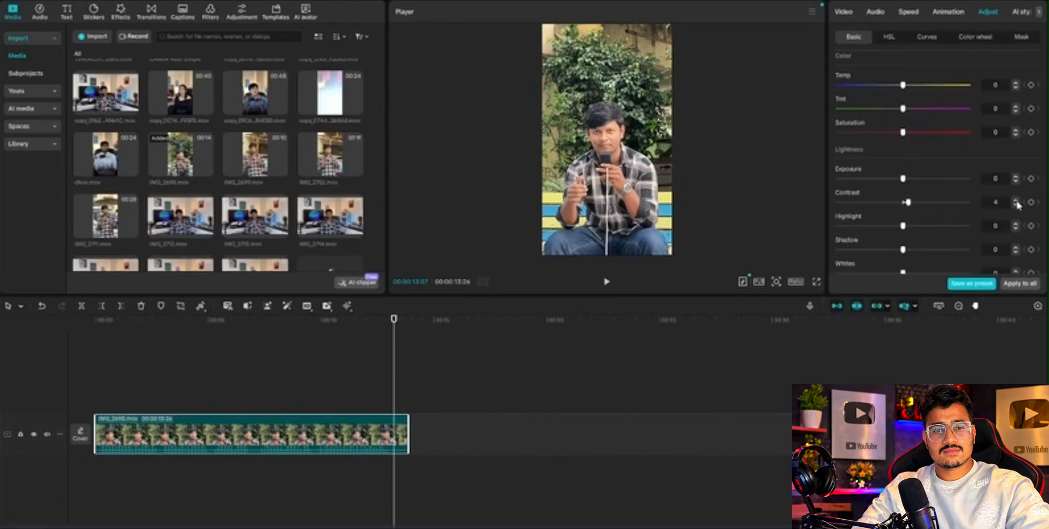
{"action": "left_click", "coordinate": [1016, 201]}
{"action": "left_click_drag", "start_coordinate": [902, 179], "coordinate": [906, 203]}
{"action": "mouse_move", "coordinate": [902, 226]}
{"action": "left_mouse_down"}
{"action": "mouse_move", "coordinate": [818, 230]}
{"action": "mouse_move", "coordinate": [902, 228]}
{"action": "left_mouse_up"}
{"action": "left_click", "coordinate": [1014, 206]}
{"action": "left_click", "coordinate": [1013, 206]}
Try Shadow at 50 together with Contrast at 20 on the clip and undo both changes.
{"action": "left_click_drag", "start_coordinate": [902, 249], "coordinate": [968, 249]}
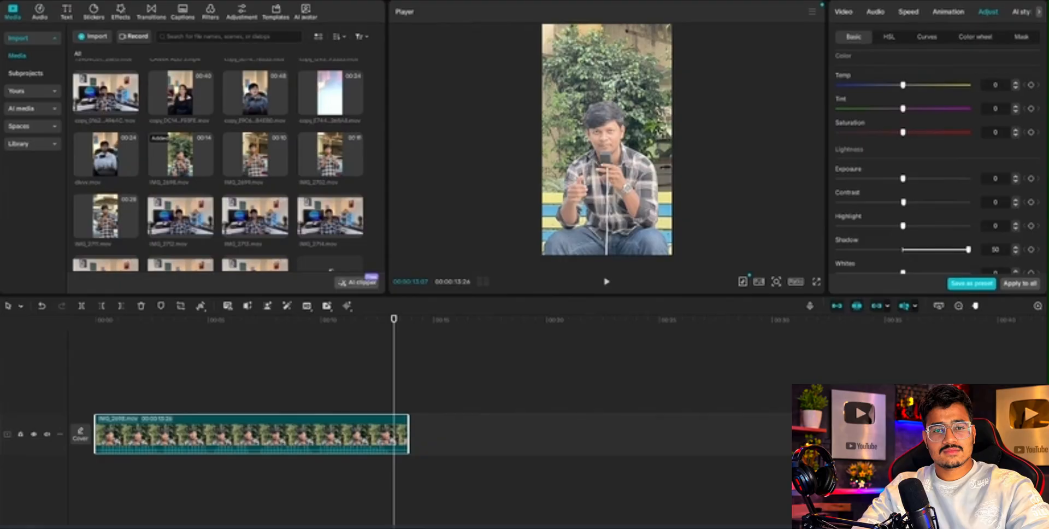
{"action": "left_click_drag", "start_coordinate": [902, 202], "coordinate": [928, 203]}
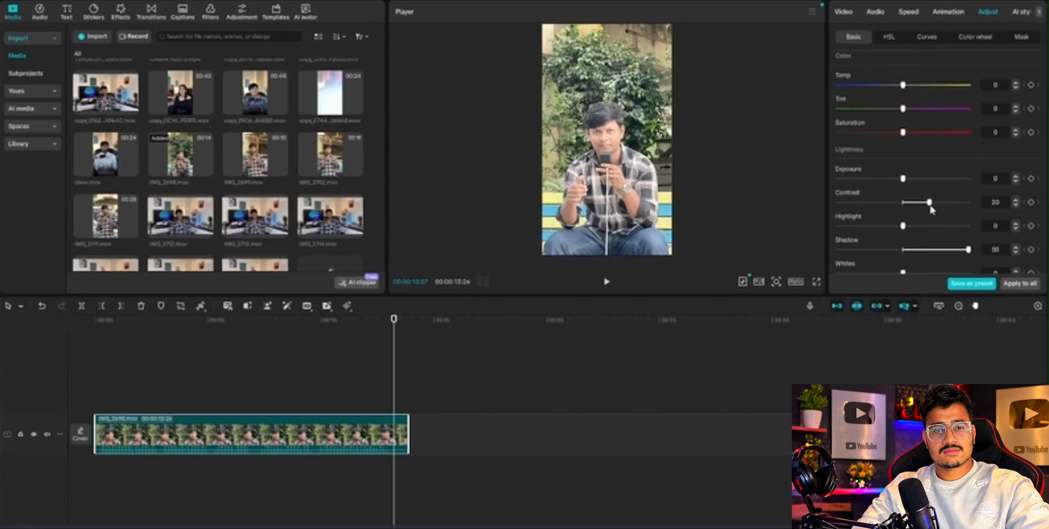
{"action": "key", "text": "ctrl+z"}
{"action": "key", "text": "ctrl+z"}
Try out the Whites, Blacks, Brilliance, Sharpen, Clarity and Vignette adjustments, leaving each at 0.
{"action": "scroll", "coordinate": [928, 202], "scroll_direction": "down", "scroll_amount": 1}
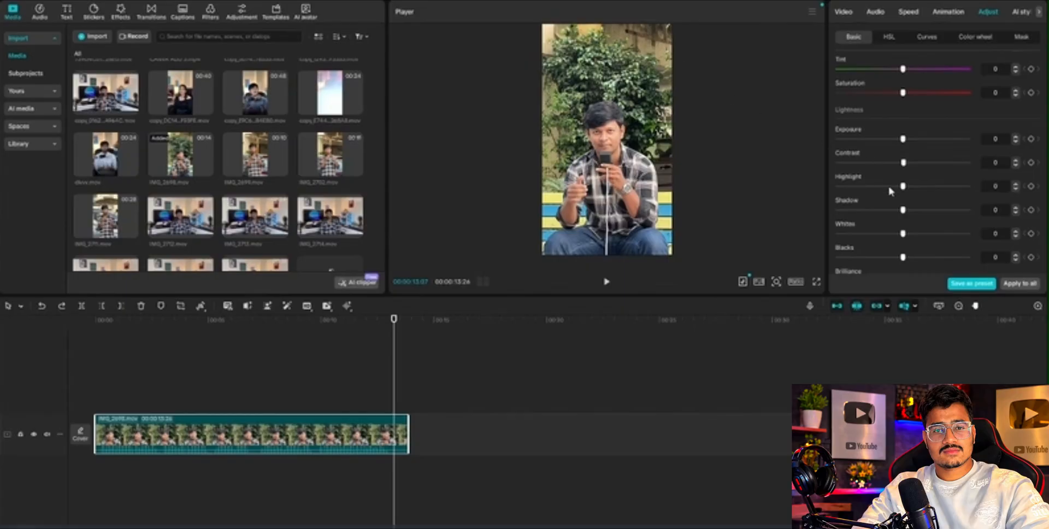
{"action": "mouse_move", "coordinate": [895, 234]}
{"action": "left_mouse_down"}
{"action": "mouse_move", "coordinate": [852, 235]}
{"action": "mouse_move", "coordinate": [964, 234]}
{"action": "mouse_move", "coordinate": [902, 234]}
{"action": "left_mouse_up"}
{"action": "scroll", "coordinate": [896, 206], "scroll_direction": "down", "scroll_amount": 2}
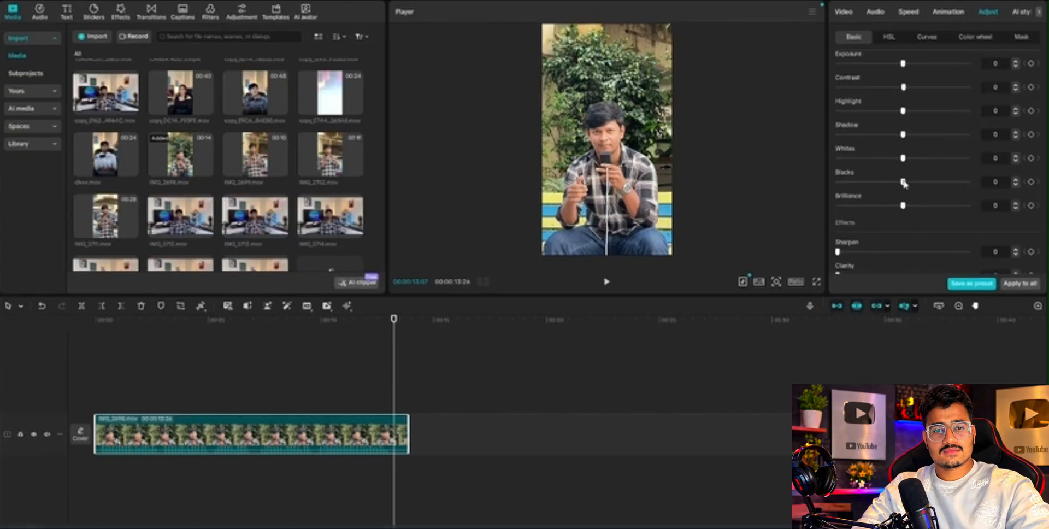
{"action": "left_click_drag", "start_coordinate": [903, 183], "coordinate": [896, 205]}
{"action": "scroll", "coordinate": [862, 204], "scroll_direction": "down", "scroll_amount": 3}
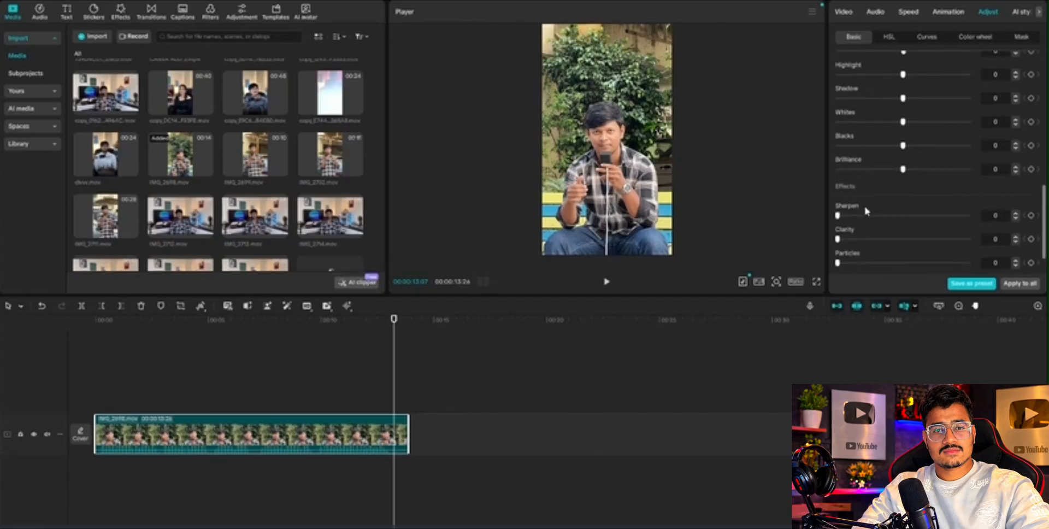
{"action": "left_click_drag", "start_coordinate": [855, 209], "coordinate": [784, 208]}
{"action": "mouse_move", "coordinate": [837, 233]}
{"action": "left_mouse_down"}
{"action": "mouse_move", "coordinate": [978, 236]}
{"action": "mouse_move", "coordinate": [833, 234]}
{"action": "mouse_move", "coordinate": [913, 220]}
{"action": "mouse_move", "coordinate": [880, 221]}
{"action": "mouse_move", "coordinate": [819, 233]}
{"action": "mouse_move", "coordinate": [850, 246]}
{"action": "mouse_move", "coordinate": [962, 244]}
{"action": "mouse_move", "coordinate": [836, 244]}
{"action": "left_mouse_up"}
{"action": "scroll", "coordinate": [849, 198], "scroll_direction": "down", "scroll_amount": 3}
{"action": "mouse_move", "coordinate": [902, 267]}
{"action": "left_mouse_down"}
{"action": "mouse_move", "coordinate": [813, 280]}
{"action": "mouse_move", "coordinate": [968, 267]}
{"action": "mouse_move", "coordinate": [895, 269]}
{"action": "left_mouse_up"}
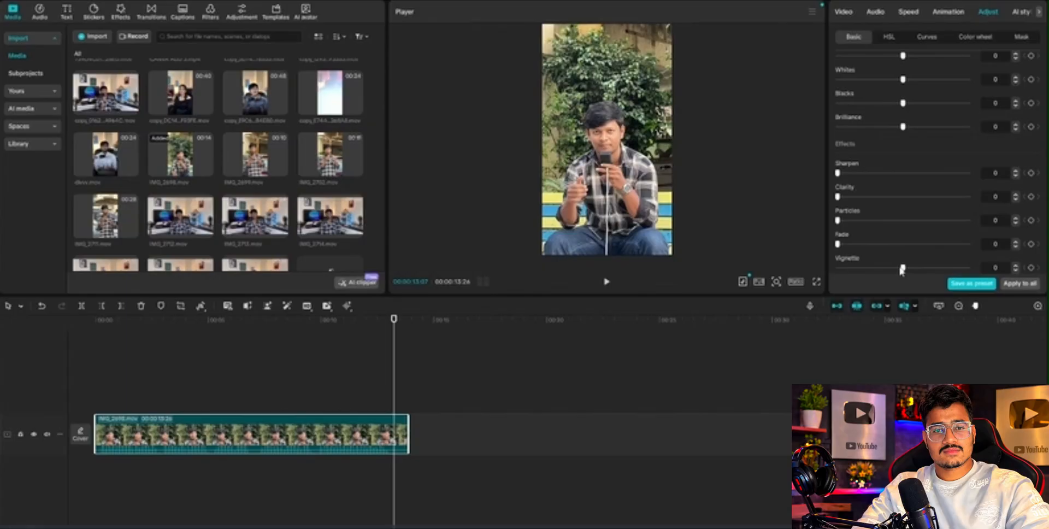
Try a warmer Temp value on the clip, compare it with the original and undo the change.
{"action": "scroll", "coordinate": [897, 199], "scroll_direction": "up", "scroll_amount": 10}
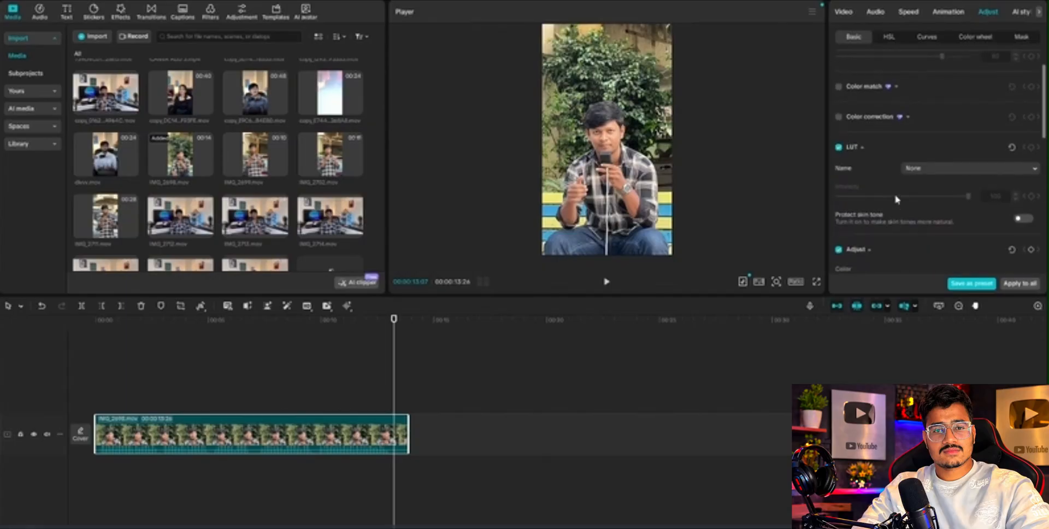
{"action": "scroll", "coordinate": [895, 199], "scroll_direction": "down", "scroll_amount": 5}
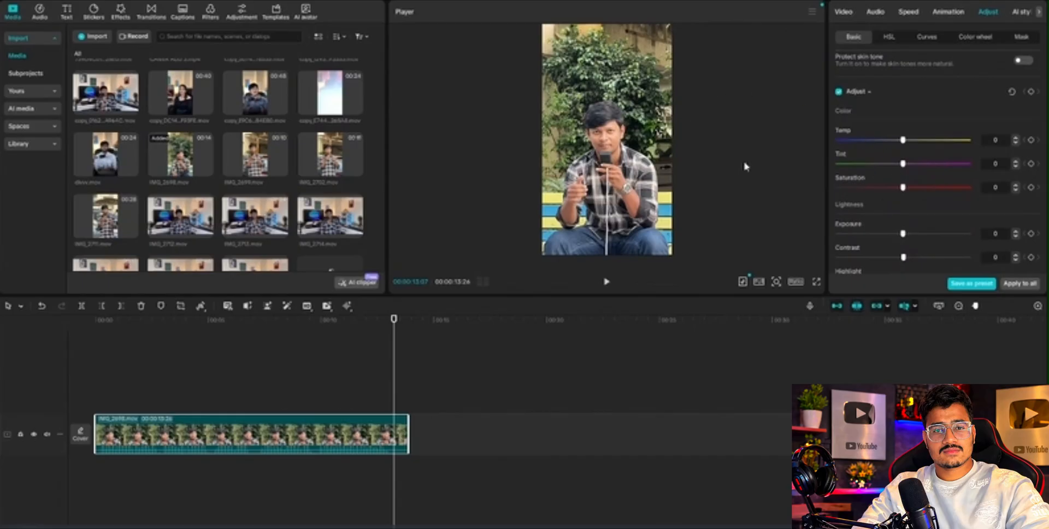
{"action": "mouse_move", "coordinate": [902, 139]}
{"action": "left_mouse_down"}
{"action": "mouse_move", "coordinate": [878, 140]}
{"action": "mouse_move", "coordinate": [917, 142]}
{"action": "left_mouse_up"}
{"action": "key", "text": "ctrl+z"}
{"action": "key", "text": "ctrl+shift+z"}
{"action": "left_click_drag", "start_coordinate": [908, 144], "coordinate": [602, 177]}
{"action": "key", "text": "ctrl+z"}
Try a different Saturation on the clip and set it back to 0.
{"action": "scroll", "coordinate": [881, 150], "scroll_direction": "down", "scroll_amount": 1}
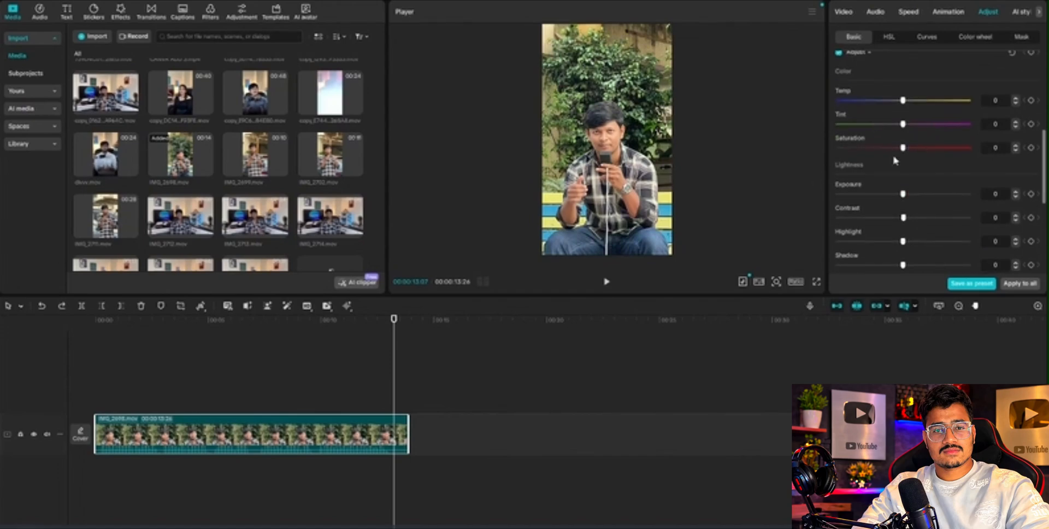
{"action": "left_click_drag", "start_coordinate": [873, 148], "coordinate": [802, 143]}
{"action": "left_click_drag", "start_coordinate": [689, 175], "coordinate": [903, 182]}
Set the clip's Contrast to 5, Highlight to -5 and Blacks to -5.
{"action": "scroll", "coordinate": [942, 201], "scroll_direction": "down", "scroll_amount": 2}
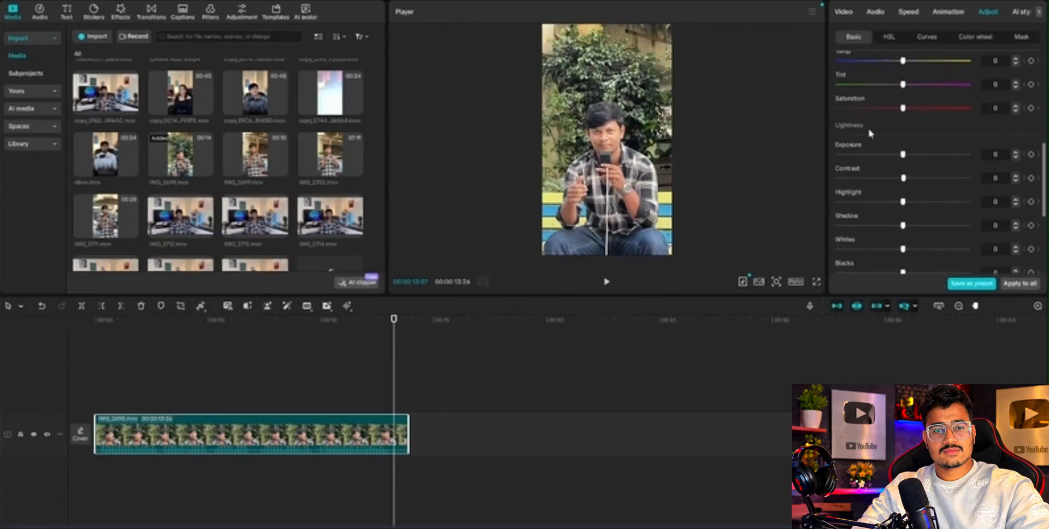
{"action": "left_click", "coordinate": [1014, 175]}
{"action": "left_click", "coordinate": [1014, 176]}
{"action": "left_click", "coordinate": [1014, 176]}
{"action": "left_click", "coordinate": [1015, 176]}
{"action": "scroll", "coordinate": [926, 178], "scroll_direction": "down", "scroll_amount": 2}
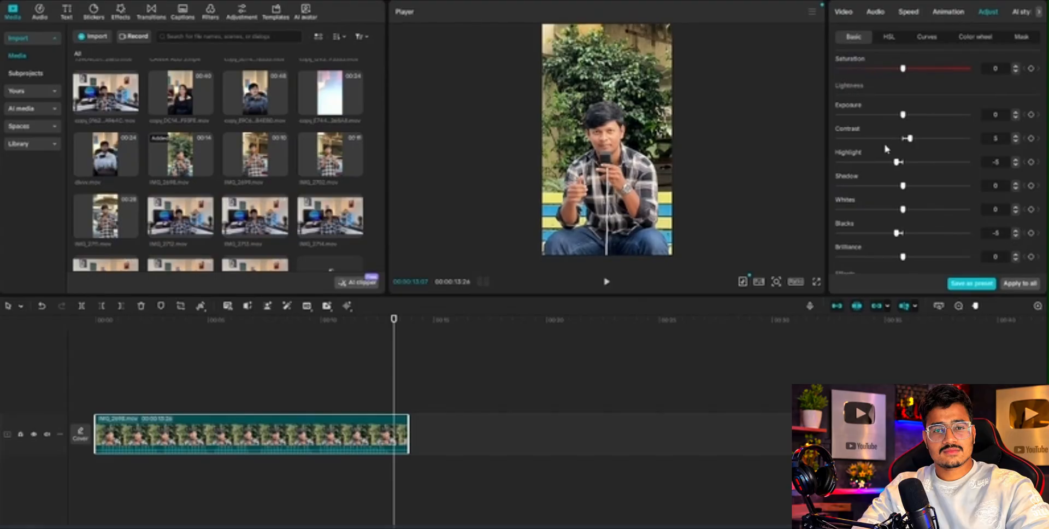
Look through the clip's Mask, Color wheel, Curves and HSL adjustments, finishing on the HSL colour controls.
{"action": "scroll", "coordinate": [946, 197], "scroll_direction": "down", "scroll_amount": 3}
{"action": "scroll", "coordinate": [945, 151], "scroll_direction": "up", "scroll_amount": 10}
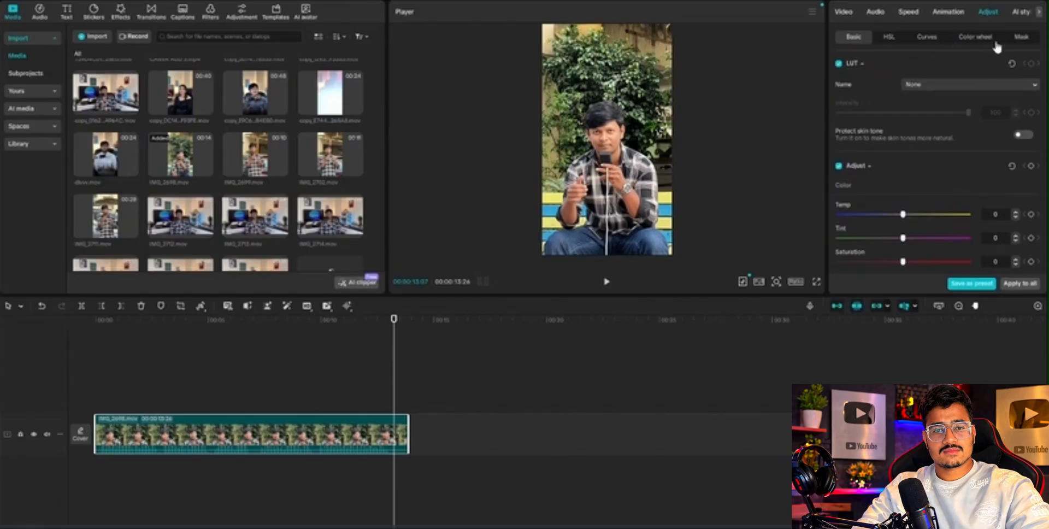
{"action": "left_click", "coordinate": [1018, 39]}
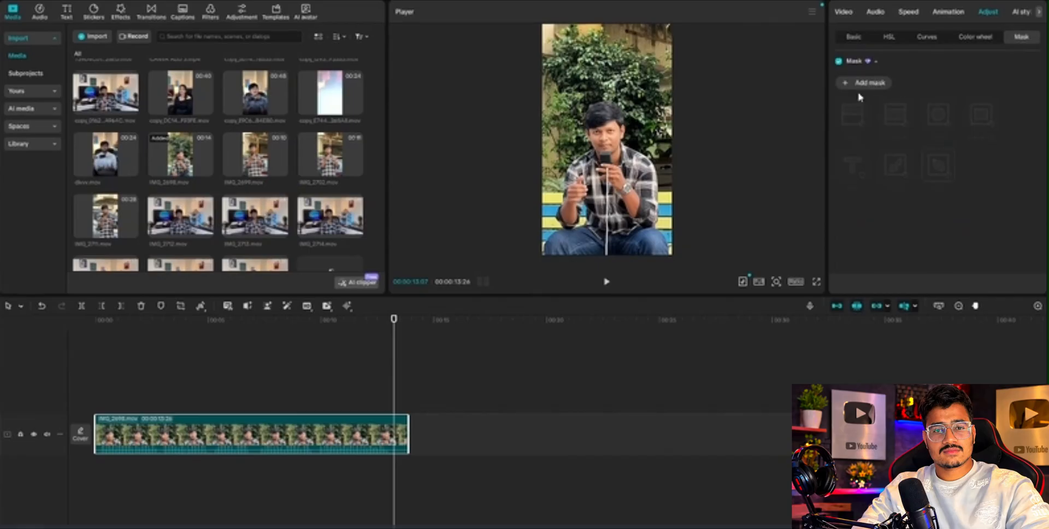
{"action": "left_click", "coordinate": [972, 39]}
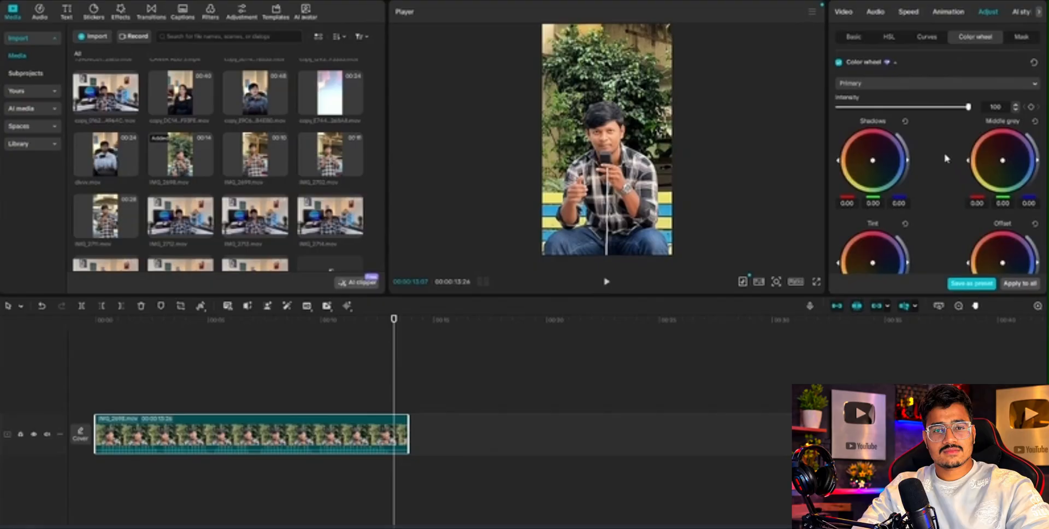
{"action": "left_click", "coordinate": [925, 38]}
{"action": "left_click", "coordinate": [892, 38]}
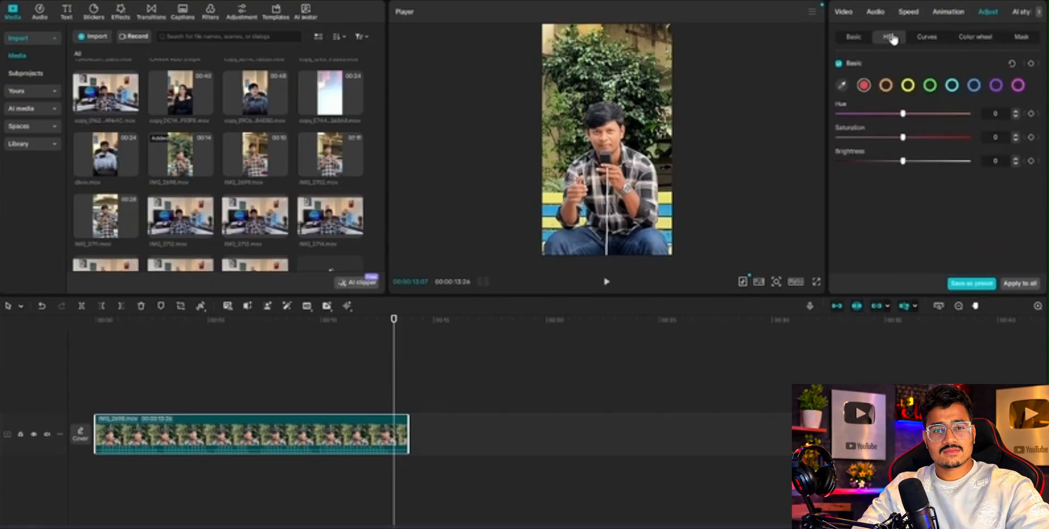
{"action": "left_click", "coordinate": [848, 39]}
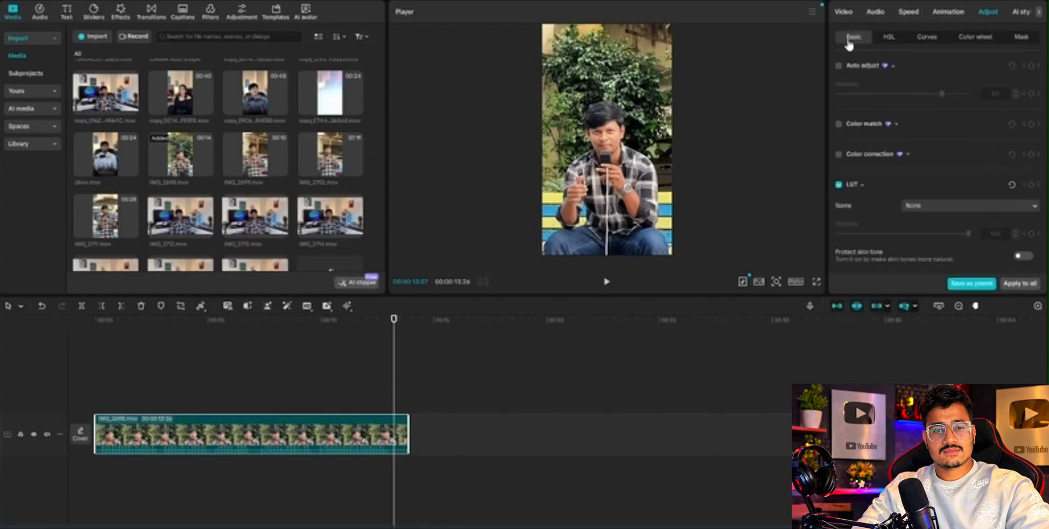
{"action": "left_click", "coordinate": [882, 43]}
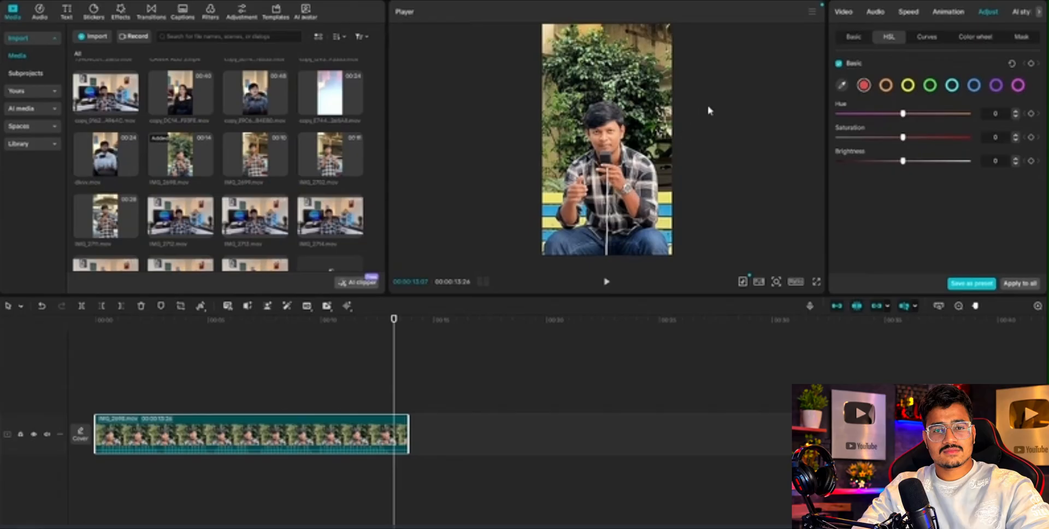
Try lowering the Saturation of the clip's green and yellow HSL ranges to -100.
{"action": "left_click", "coordinate": [929, 86]}
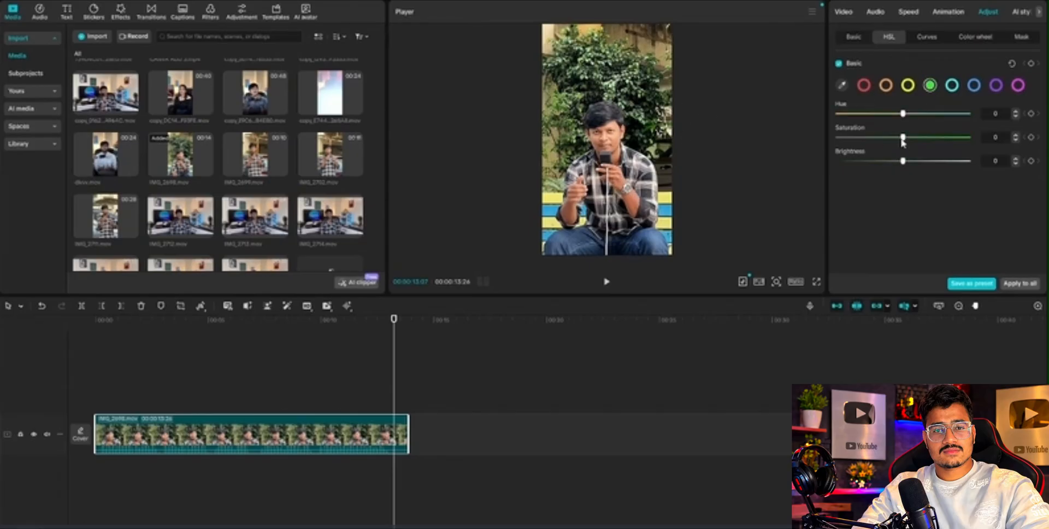
{"action": "left_click_drag", "start_coordinate": [903, 138], "coordinate": [598, 147]}
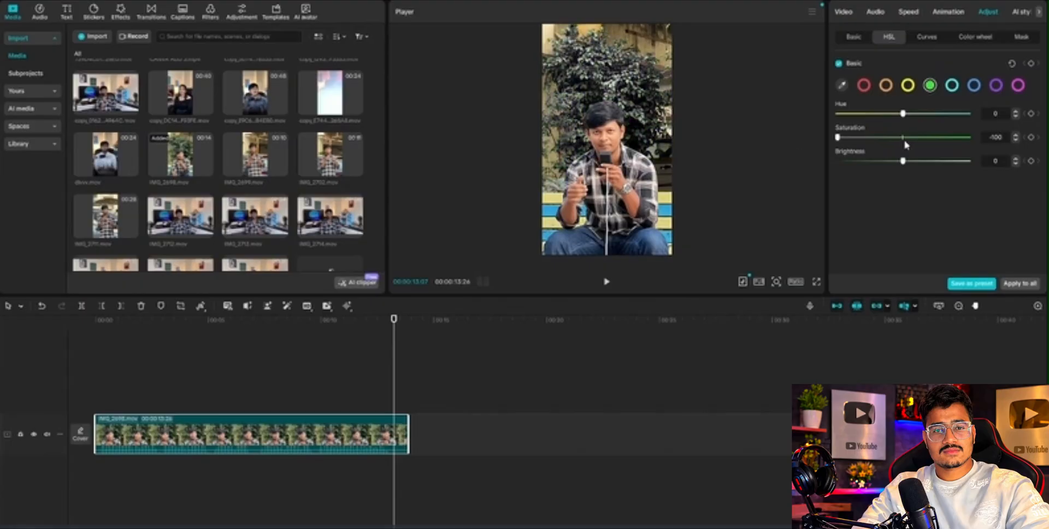
{"action": "left_click", "coordinate": [899, 138]}
{"action": "left_click_drag", "start_coordinate": [900, 137], "coordinate": [628, 143]}
{"action": "left_click", "coordinate": [907, 85]}
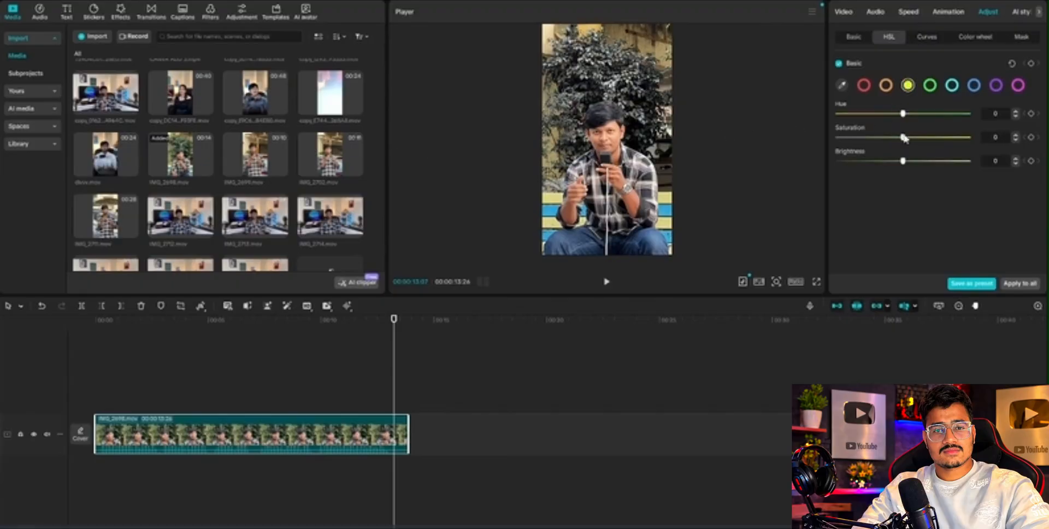
{"action": "left_click_drag", "start_coordinate": [903, 137], "coordinate": [628, 143]}
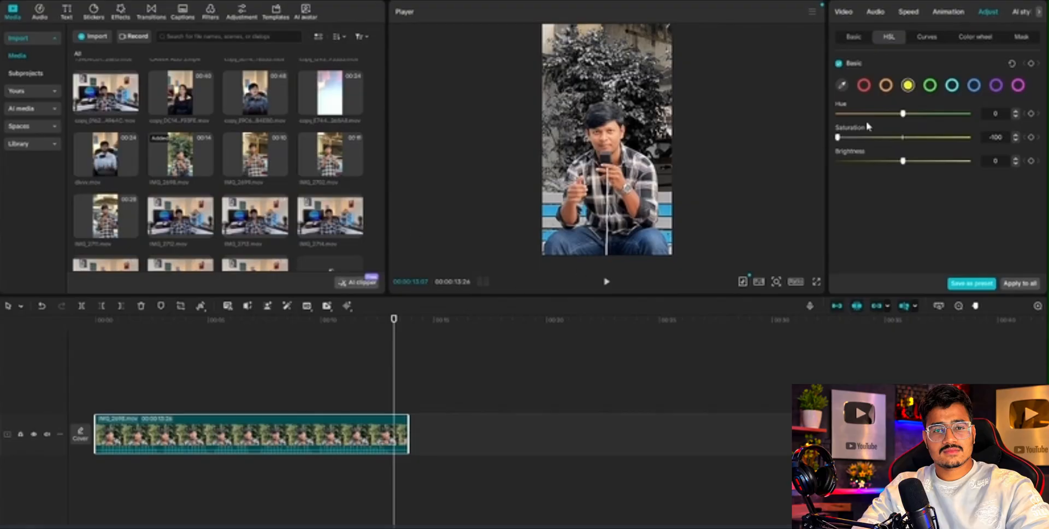
Try lowering the Saturation of the clip's blue, orange and red HSL ranges to -100.
{"action": "left_click", "coordinate": [974, 87]}
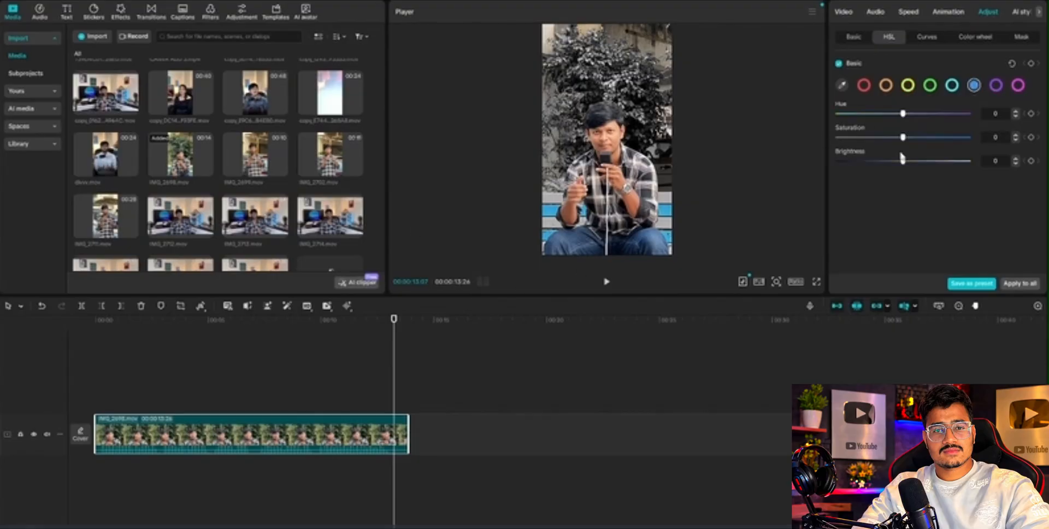
{"action": "left_click_drag", "start_coordinate": [902, 137], "coordinate": [672, 150]}
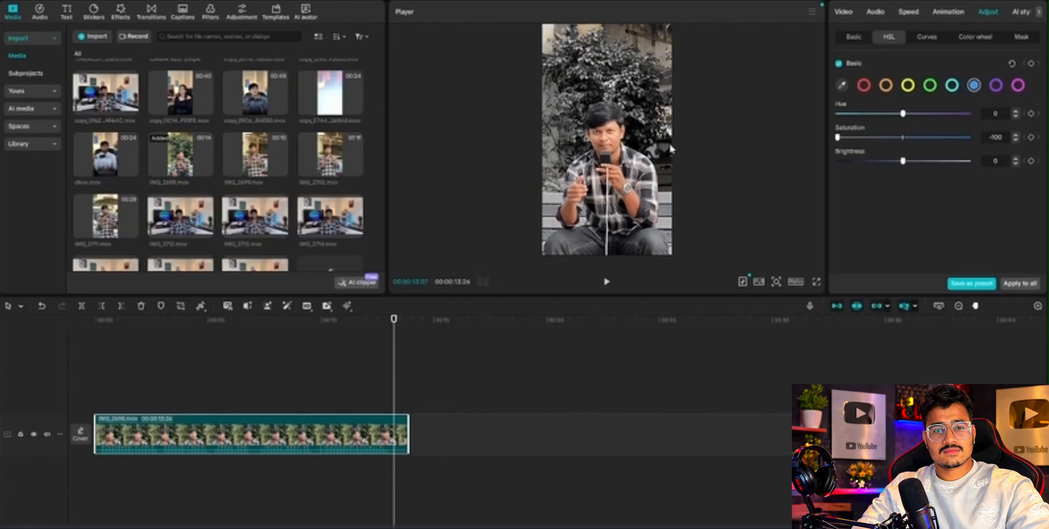
{"action": "left_click", "coordinate": [886, 84]}
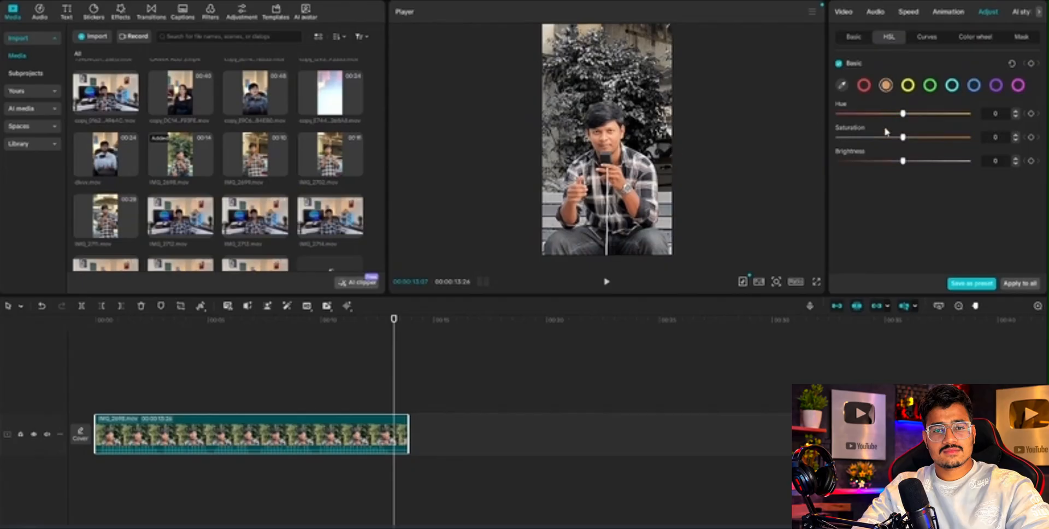
{"action": "left_click", "coordinate": [889, 137]}
{"action": "left_click_drag", "start_coordinate": [889, 137], "coordinate": [837, 137]}
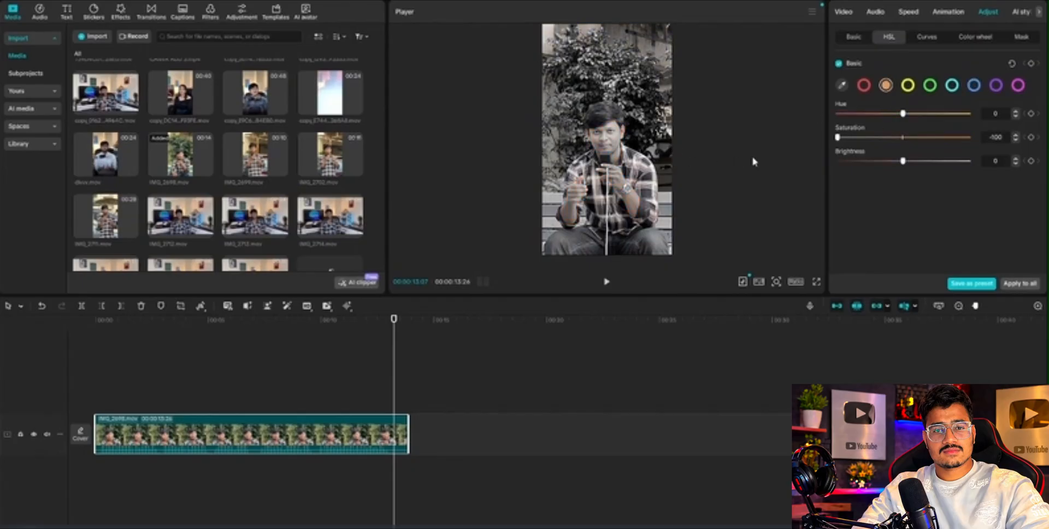
{"action": "left_click", "coordinate": [863, 85]}
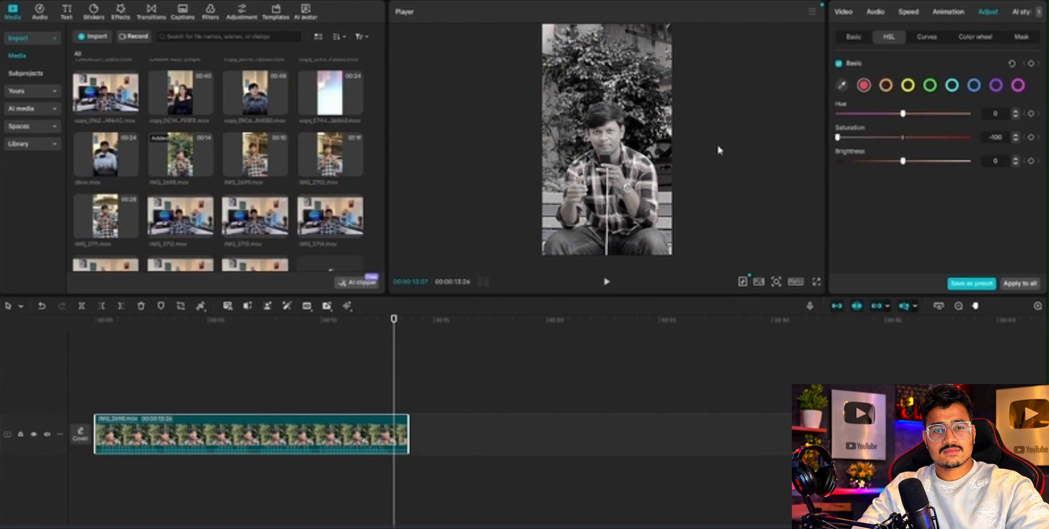
Undo the red, orange, blue, yellow and green HSL Saturation changes on the clip.
{"action": "key", "text": "ctrl+z"}
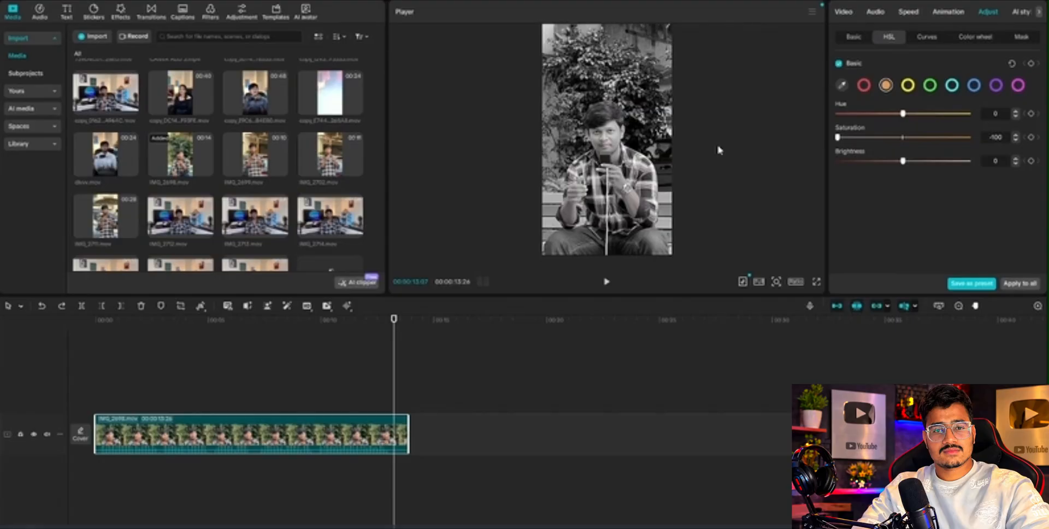
{"action": "key", "text": "ctrl+z"}
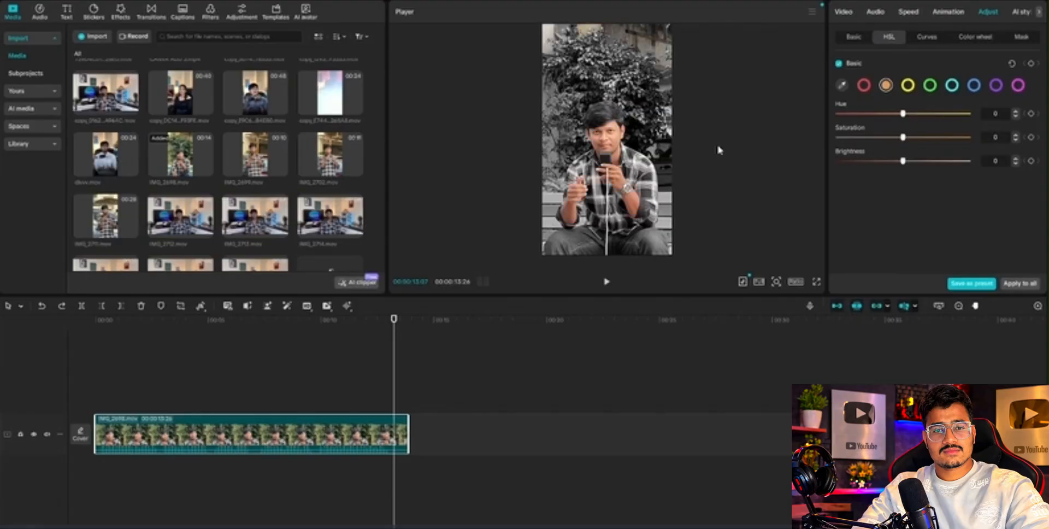
{"action": "key", "text": "ctrl+z"}
{"action": "key", "text": "ctrl+z"}
{"action": "key", "text": "ctrl+z"}
{"action": "key", "text": "ctrl+z"}
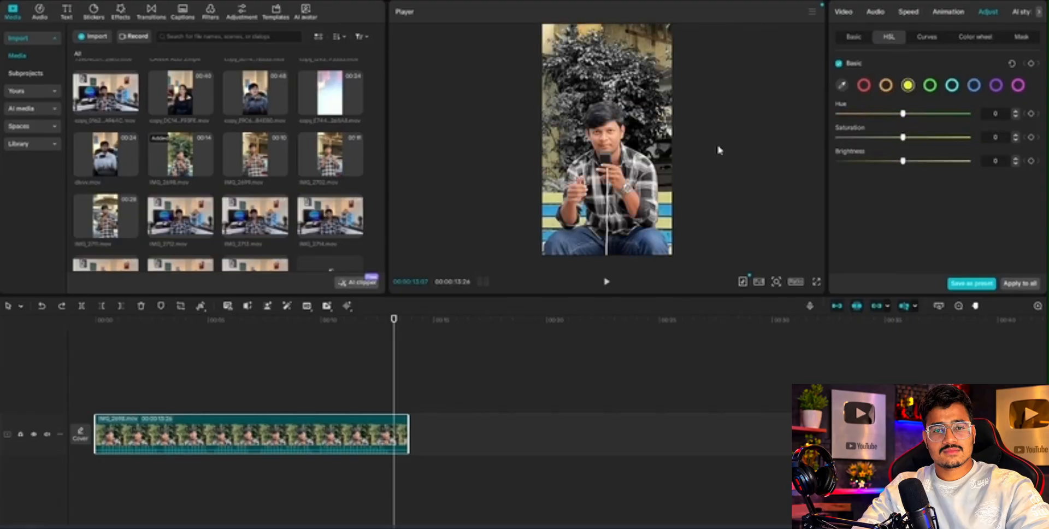
{"action": "key", "text": "ctrl+z"}
{"action": "key", "text": "ctrl+z"}
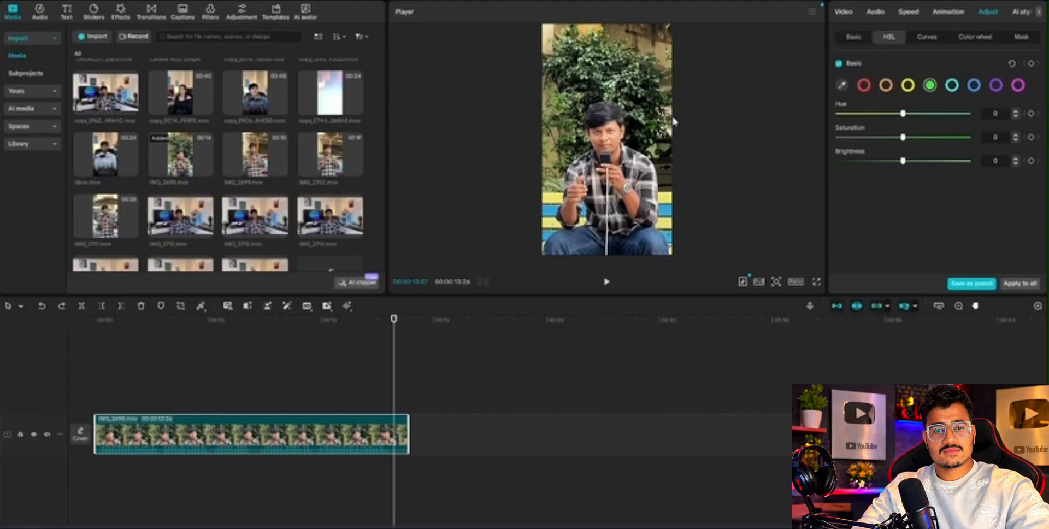
Try keyframing the orange HSL Saturation, from 0 at about 2 s to -30 at about 3.5 s.
{"action": "left_click", "coordinate": [880, 85]}
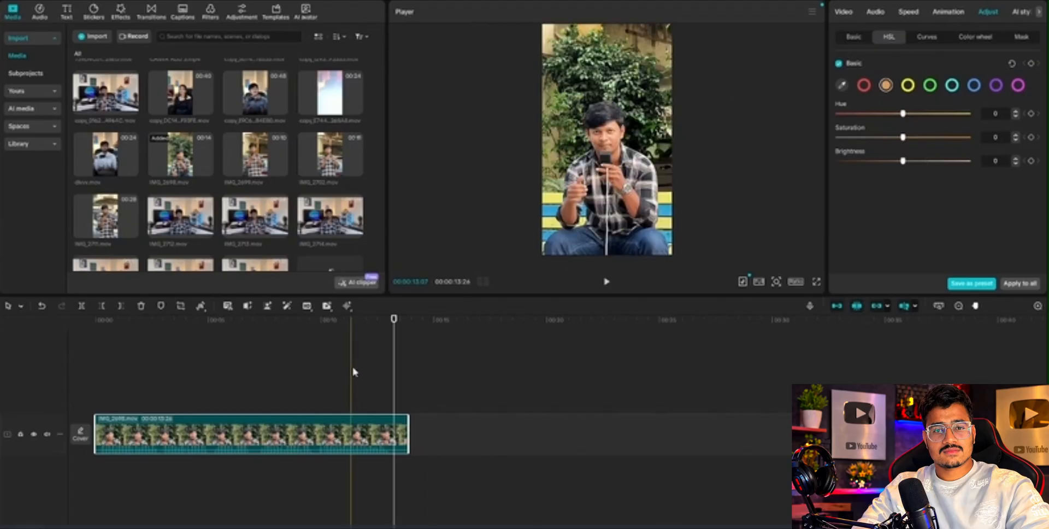
{"action": "left_click", "coordinate": [194, 383]}
{"action": "left_click", "coordinate": [144, 386]}
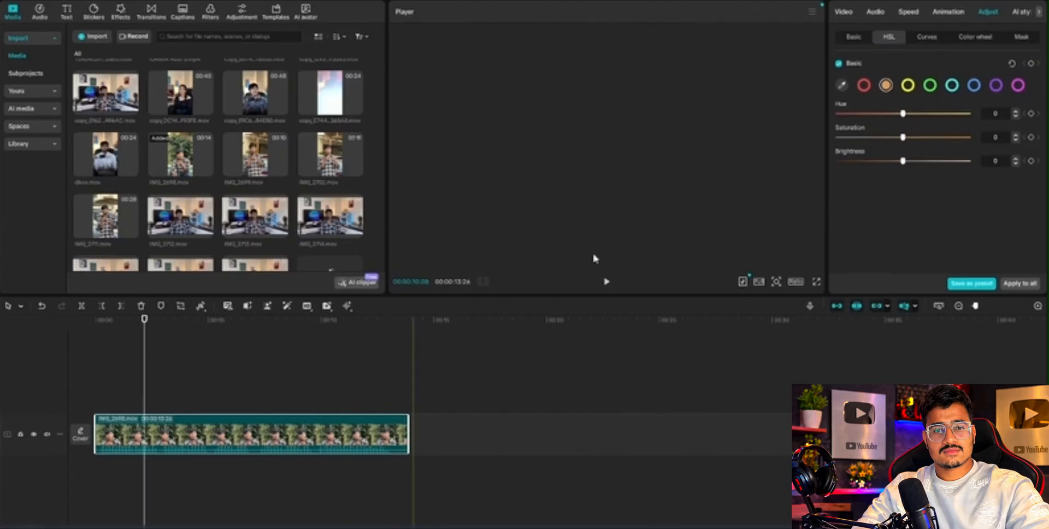
{"action": "left_click", "coordinate": [1031, 137]}
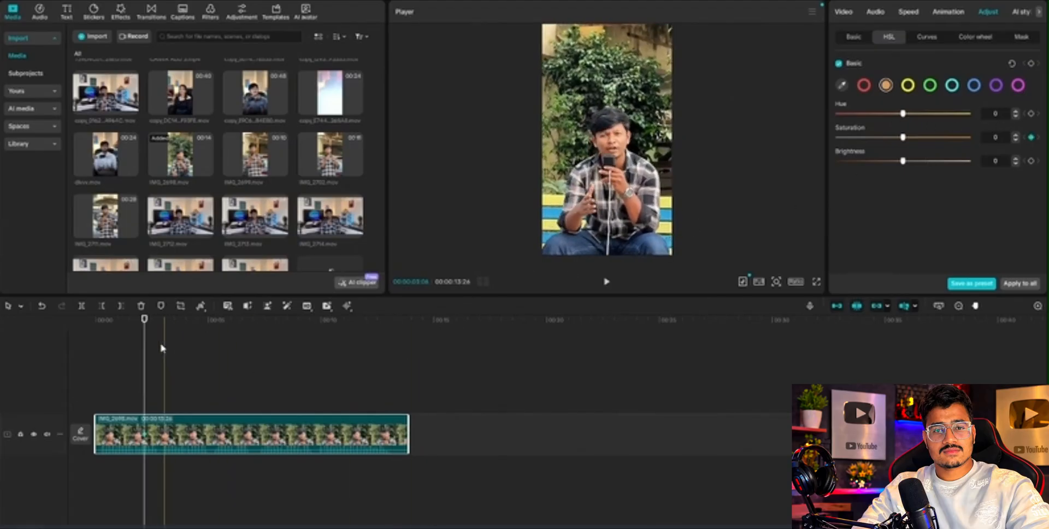
{"action": "left_click", "coordinate": [175, 349]}
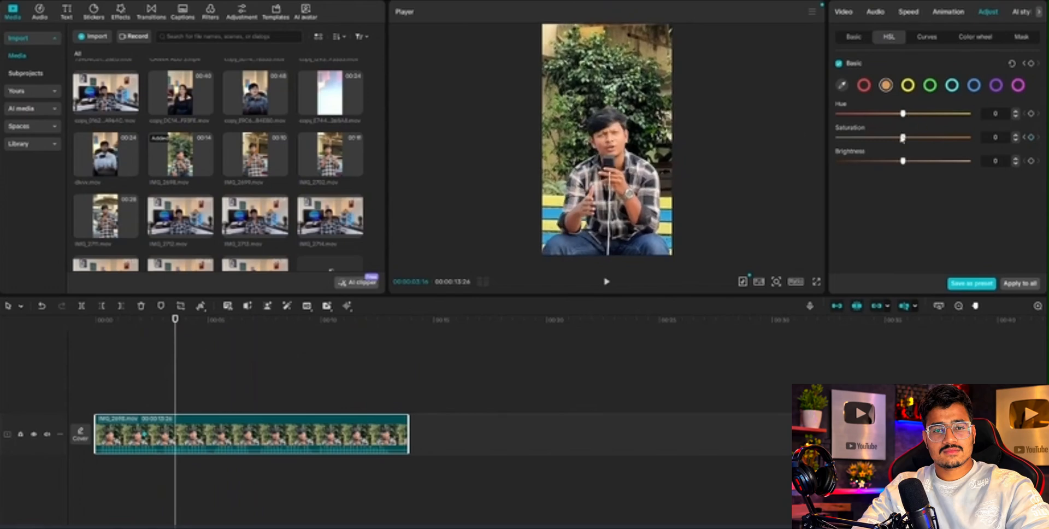
{"action": "left_click_drag", "start_coordinate": [899, 137], "coordinate": [883, 137]}
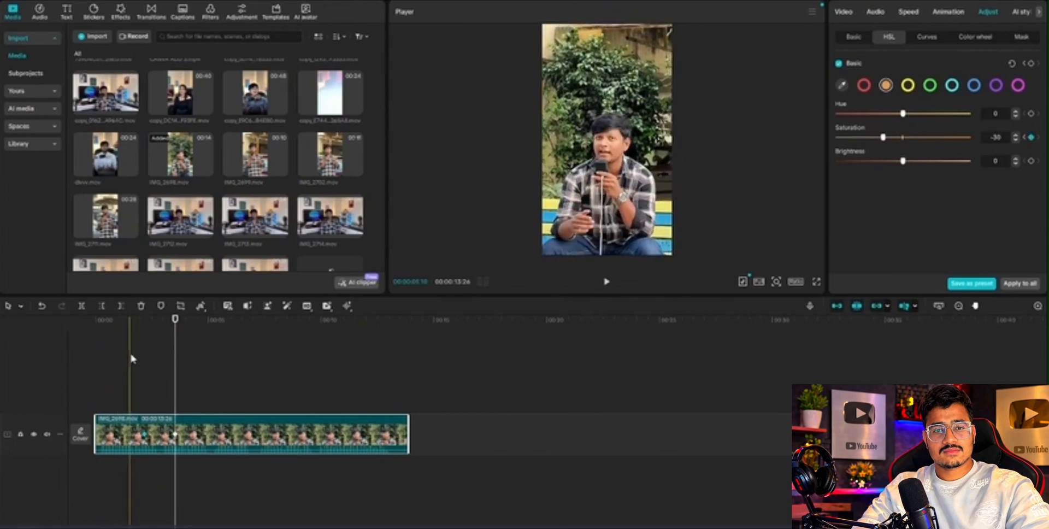
Play back the clip from the first Saturation keyframe to past the second one.
{"action": "left_click", "coordinate": [145, 358]}
{"action": "key", "text": "space"}
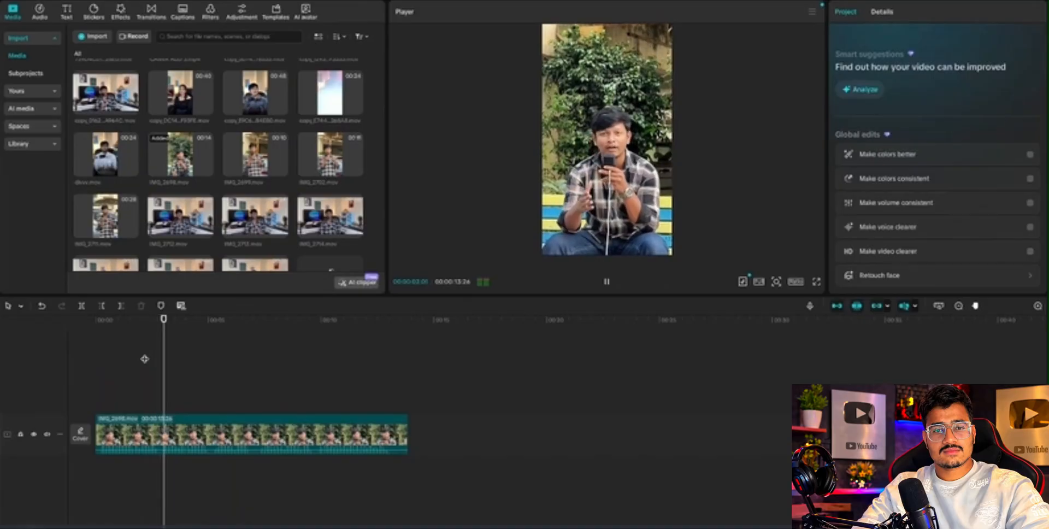
{"action": "key", "text": "space"}
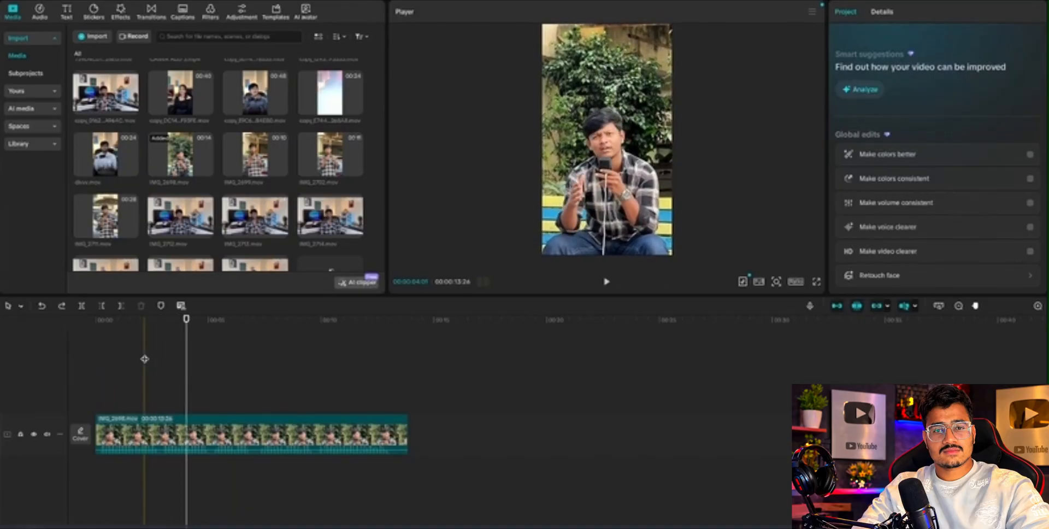
In the clip's orange HSL range, try Hue at 100, return it to 0, and set Saturation to -7 and Brightness to 30.
{"action": "left_click", "coordinate": [219, 434]}
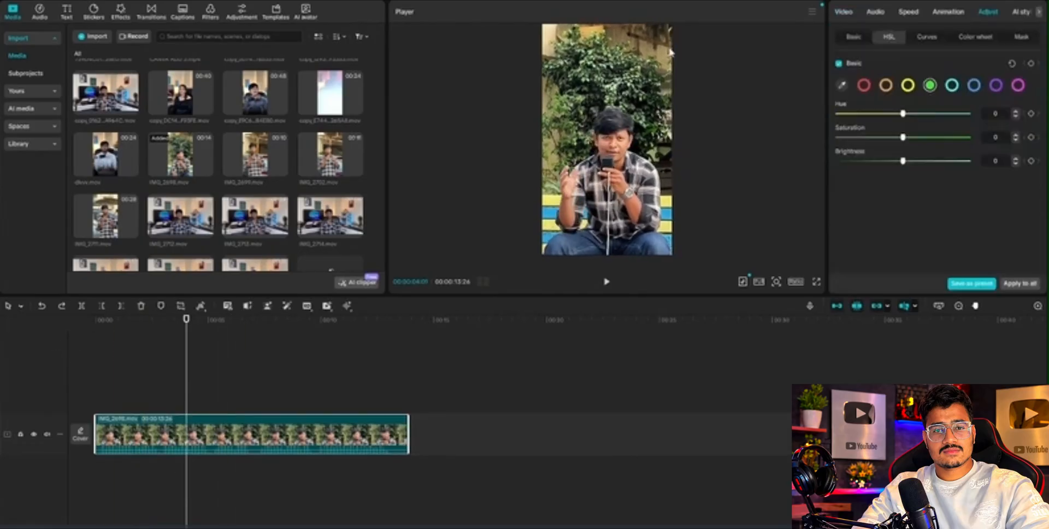
{"action": "left_click", "coordinate": [887, 86]}
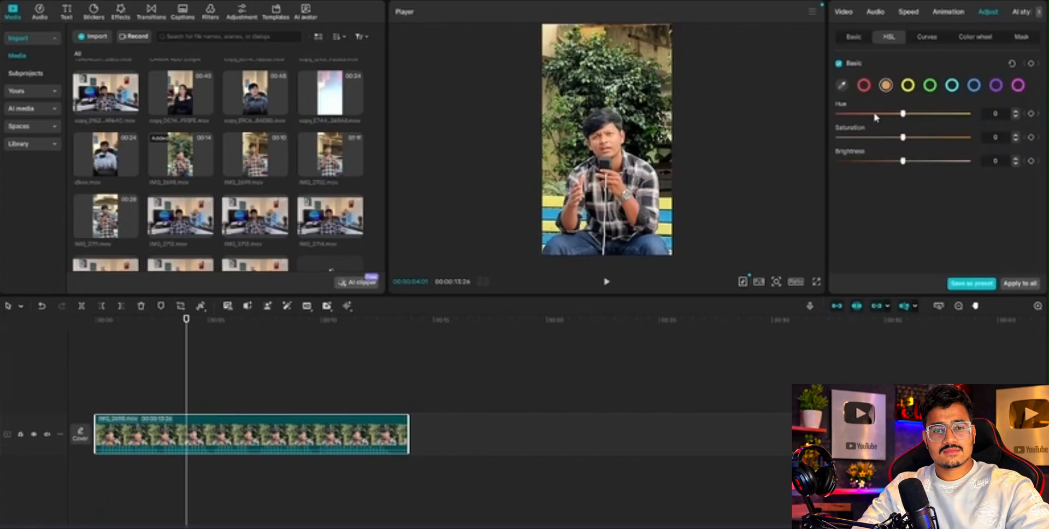
{"action": "left_click_drag", "start_coordinate": [902, 113], "coordinate": [969, 114]}
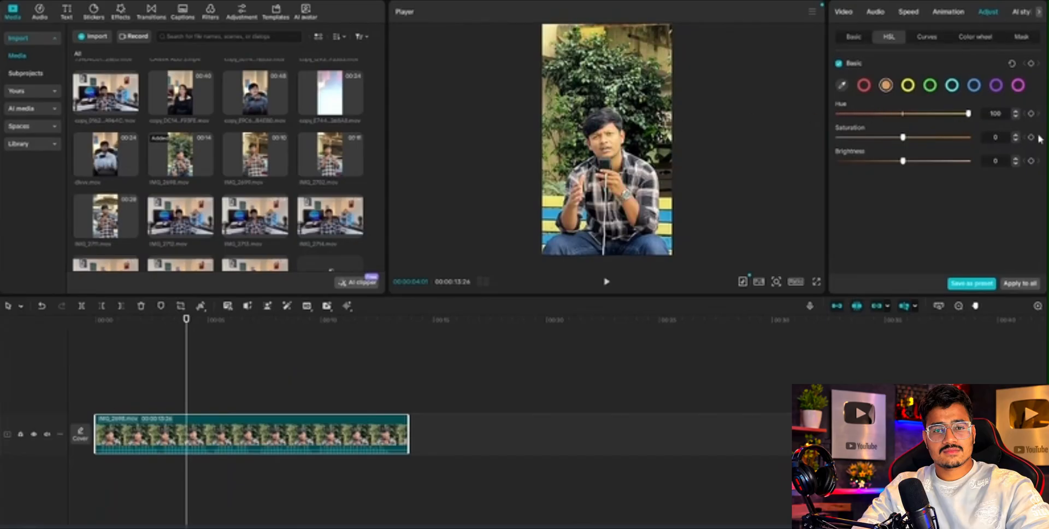
{"action": "left_click_drag", "start_coordinate": [902, 138], "coordinate": [920, 148]}
{"action": "left_click", "coordinate": [905, 114]}
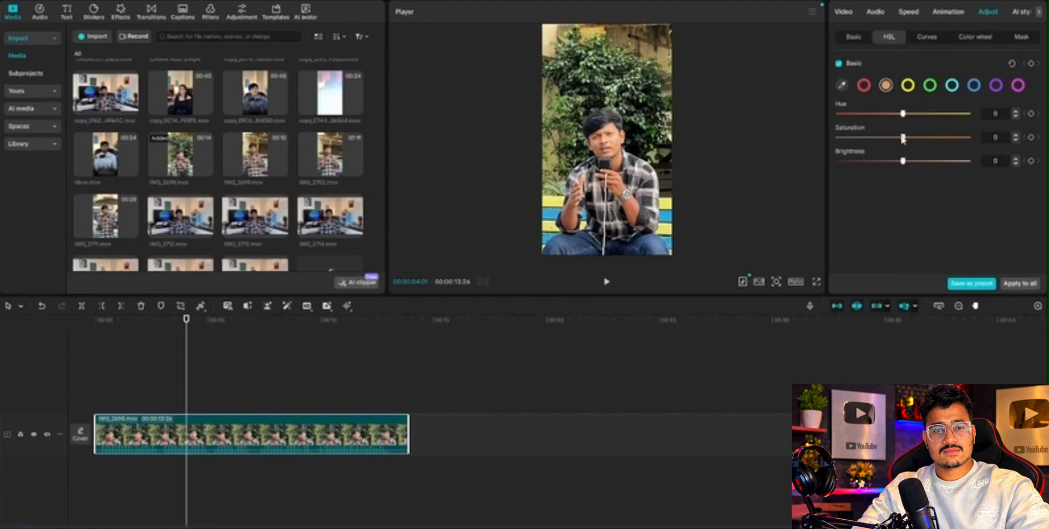
{"action": "left_click_drag", "start_coordinate": [902, 137], "coordinate": [895, 138]}
{"action": "left_click_drag", "start_coordinate": [893, 137], "coordinate": [922, 179]}
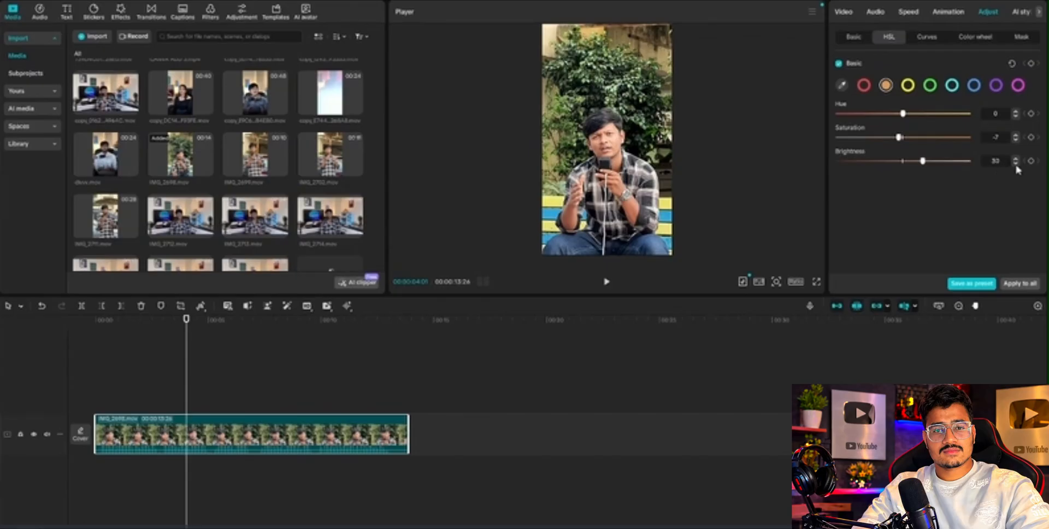
Try a green Saturation of -100, a yellow Hue shift reset to 0, and a yellow Saturation of -100.
{"action": "left_click", "coordinate": [933, 85]}
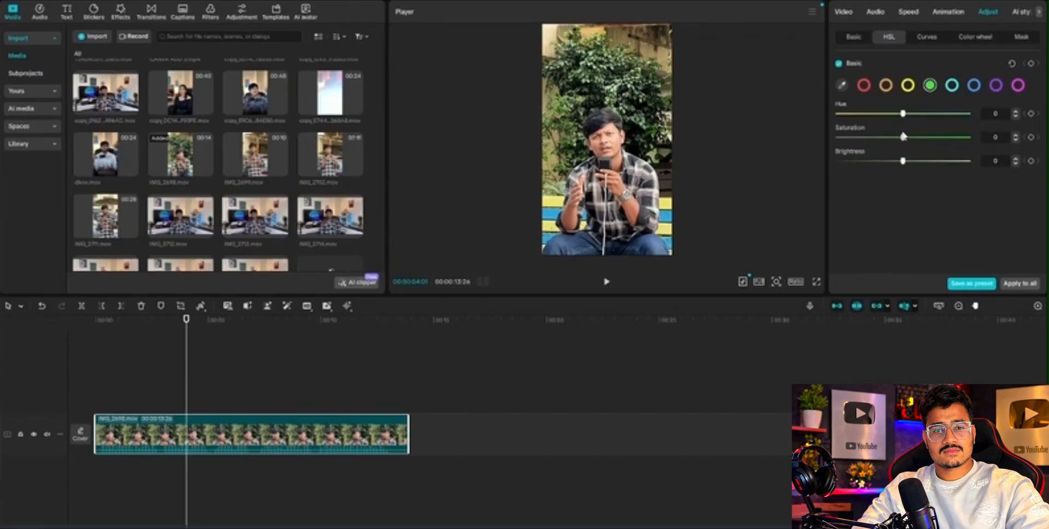
{"action": "left_click_drag", "start_coordinate": [902, 137], "coordinate": [684, 145]}
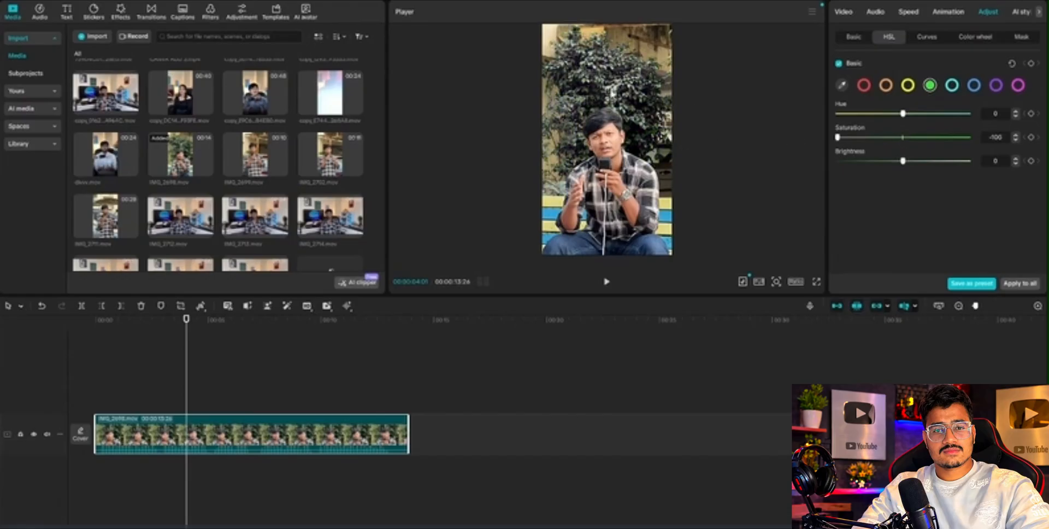
{"action": "left_click", "coordinate": [907, 87]}
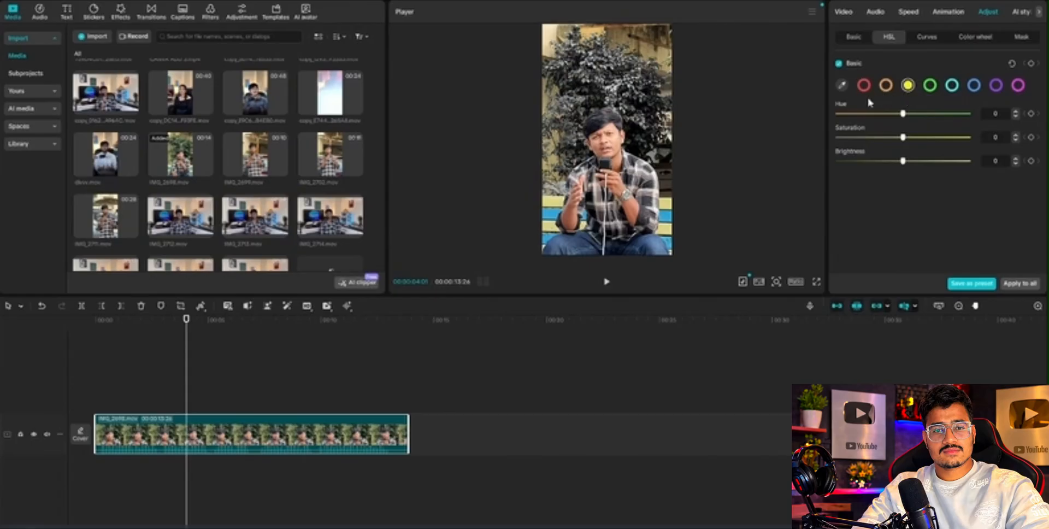
{"action": "mouse_move", "coordinate": [902, 113]}
{"action": "left_mouse_down"}
{"action": "mouse_move", "coordinate": [867, 117]}
{"action": "mouse_move", "coordinate": [899, 113]}
{"action": "left_mouse_up"}
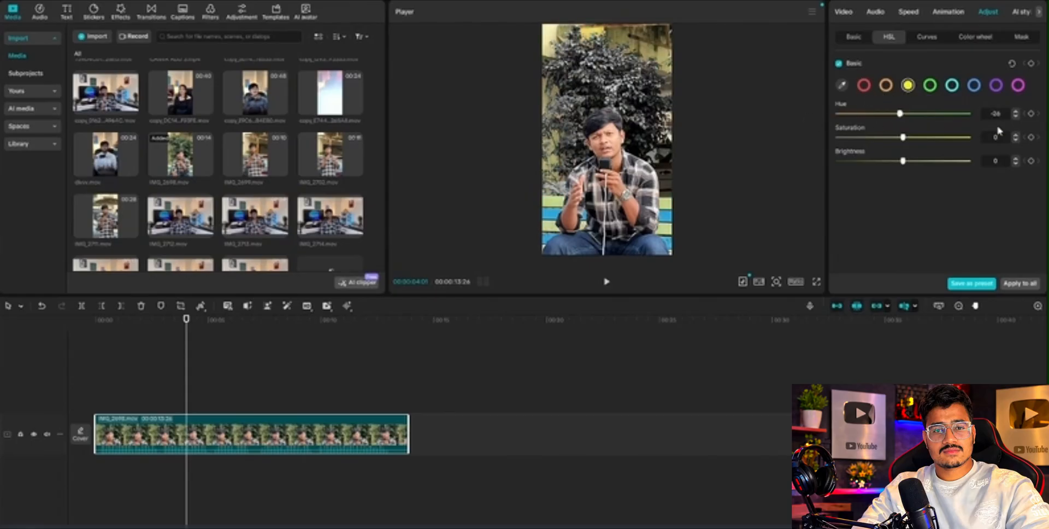
{"action": "left_click_drag", "start_coordinate": [999, 131], "coordinate": [907, 127]}
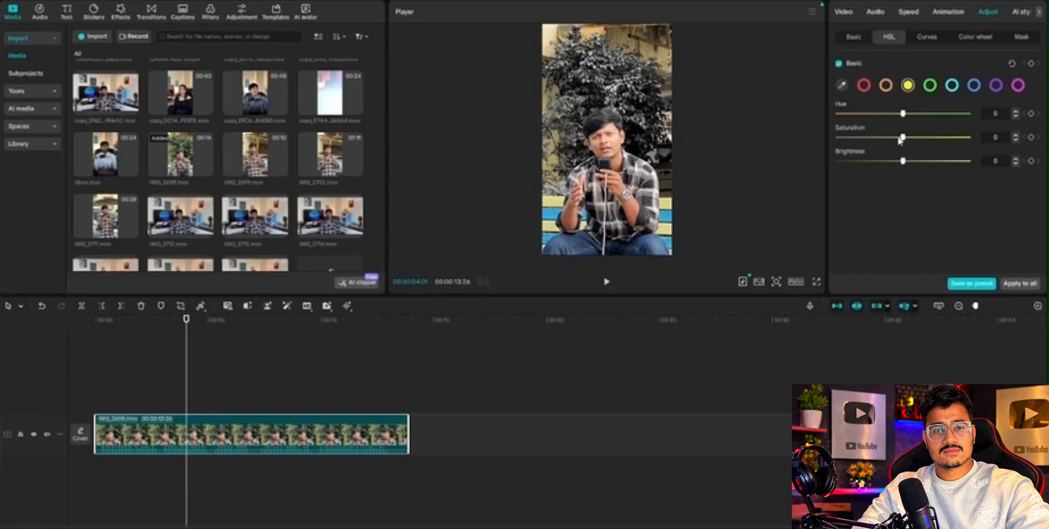
{"action": "left_click_drag", "start_coordinate": [902, 137], "coordinate": [838, 137]}
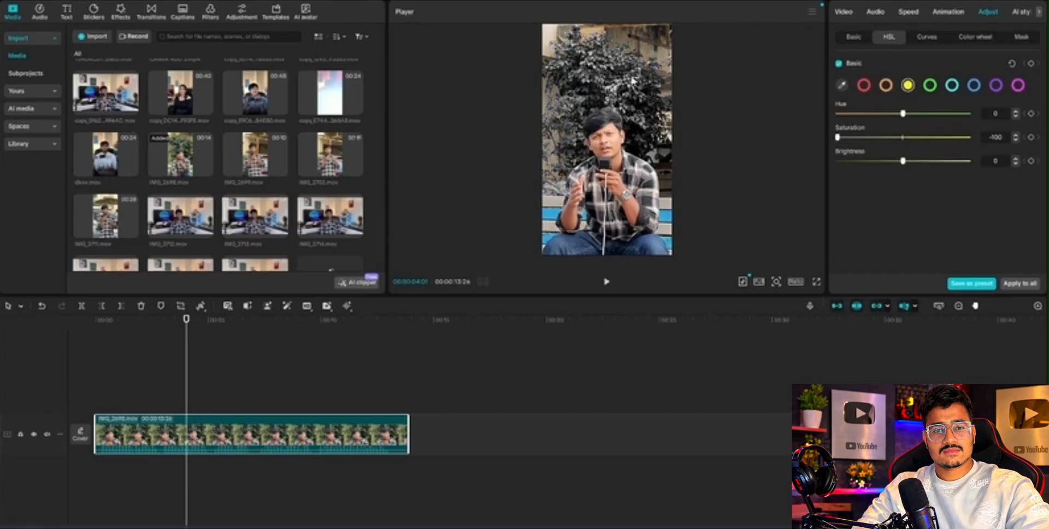
Undo the yellow and green HSL changes, keeping the orange adjustments.
{"action": "key", "text": "ctrl+z"}
{"action": "key", "text": "ctrl+z"}
{"action": "key", "text": "ctrl+z"}
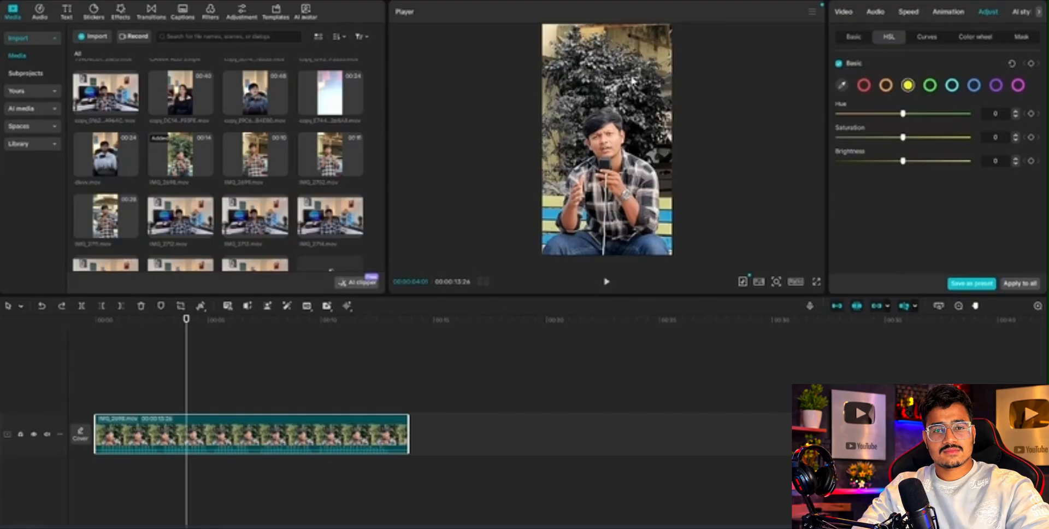
{"action": "key", "text": "ctrl+z"}
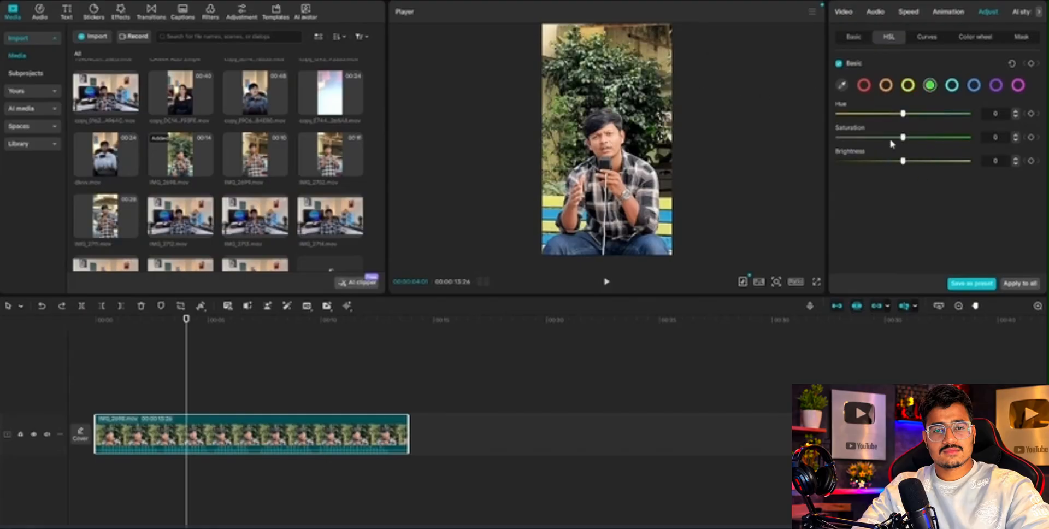
Set the Saturation of the clip's green and yellow HSL ranges to -100.
{"action": "left_click_drag", "start_coordinate": [902, 137], "coordinate": [838, 137]}
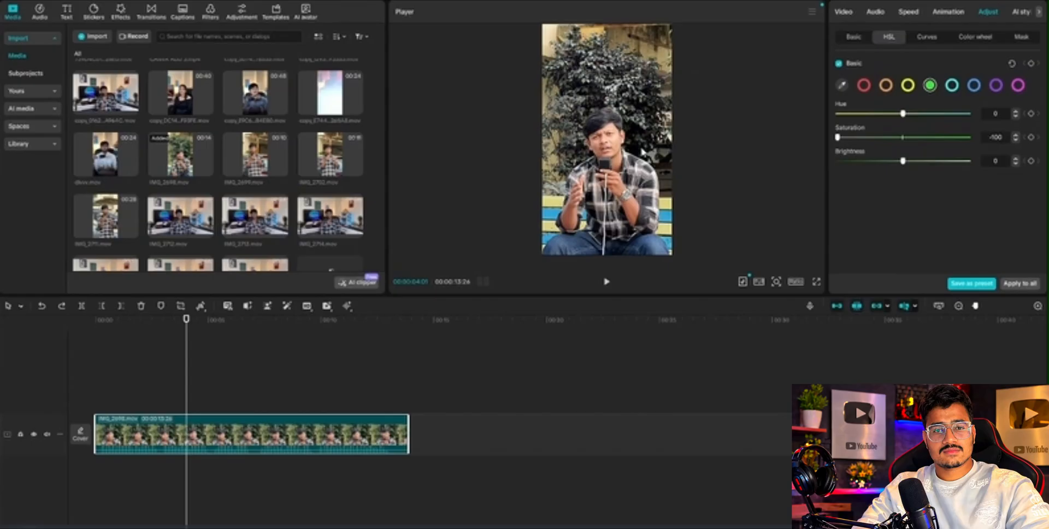
{"action": "left_click", "coordinate": [907, 86]}
{"action": "left_click_drag", "start_coordinate": [902, 137], "coordinate": [740, 141]}
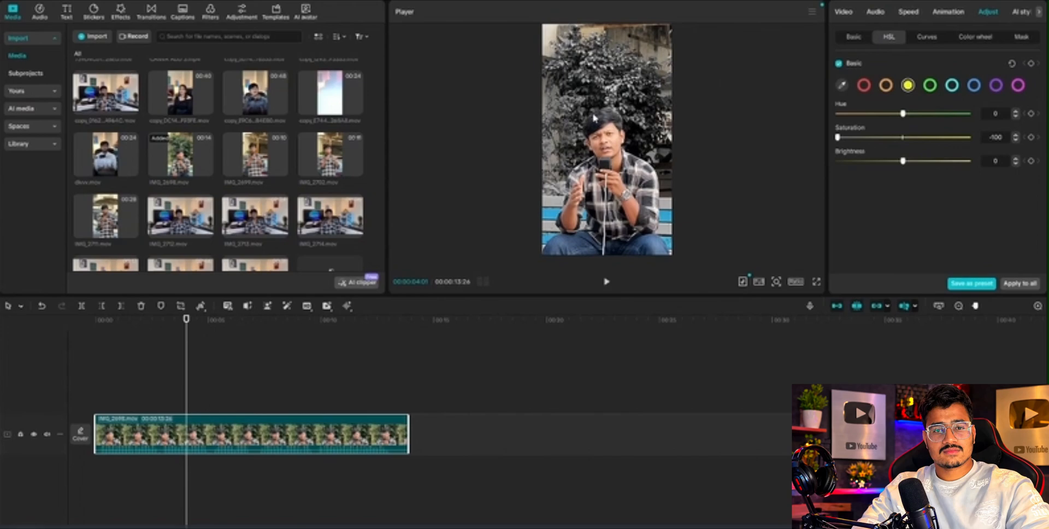
Look through the clip's Luma, Red, Green and Blue curves.
{"action": "left_click", "coordinate": [925, 38]}
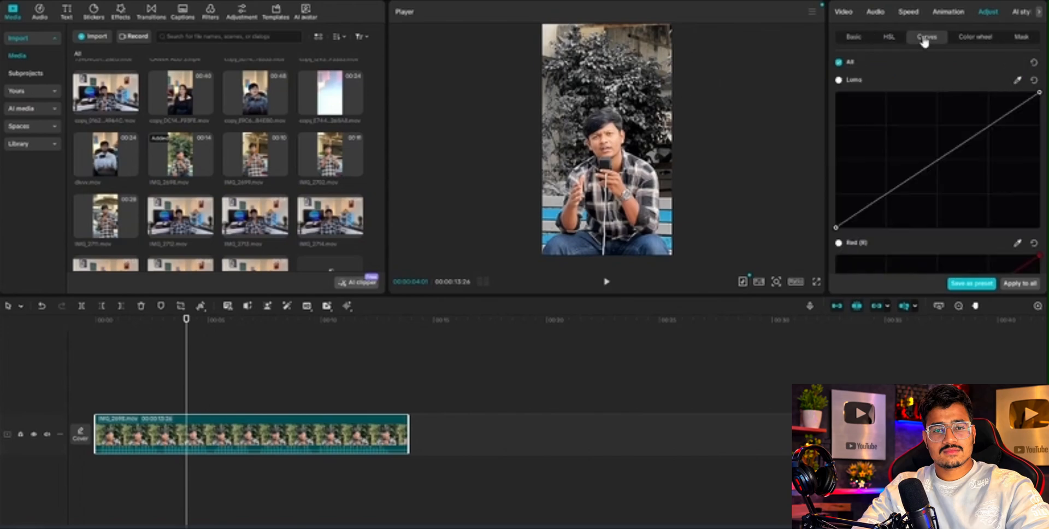
{"action": "scroll", "coordinate": [991, 153], "scroll_direction": "down", "scroll_amount": 8}
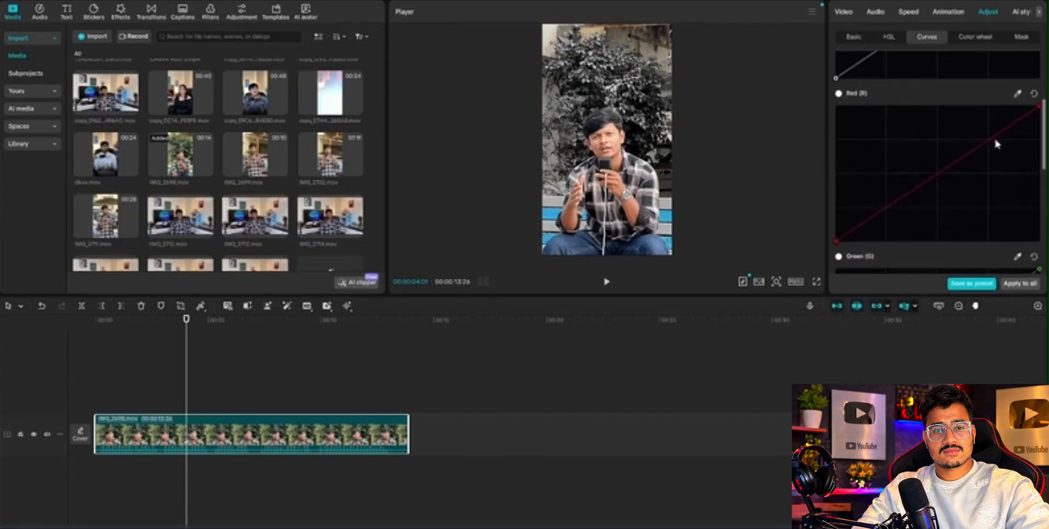
{"action": "scroll", "coordinate": [1000, 162], "scroll_direction": "down", "scroll_amount": 3}
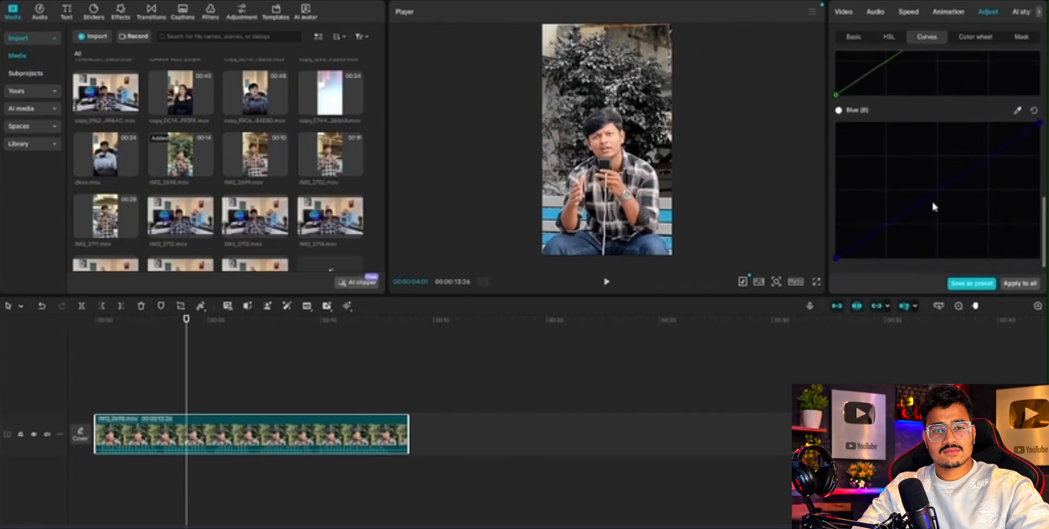
{"action": "scroll", "coordinate": [873, 192], "scroll_direction": "up", "scroll_amount": 4}
{"action": "scroll", "coordinate": [868, 197], "scroll_direction": "up", "scroll_amount": 5}
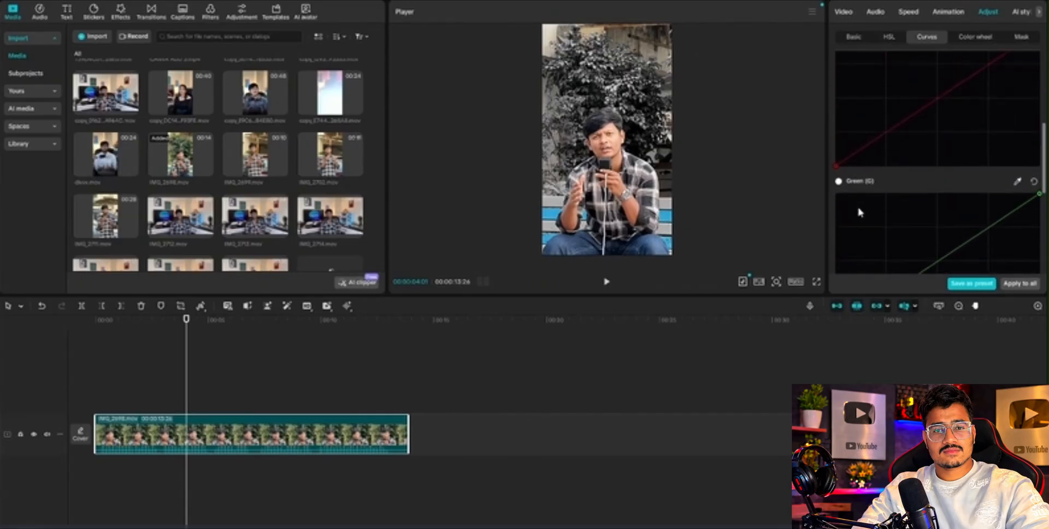
{"action": "scroll", "coordinate": [864, 201], "scroll_direction": "up", "scroll_amount": 4}
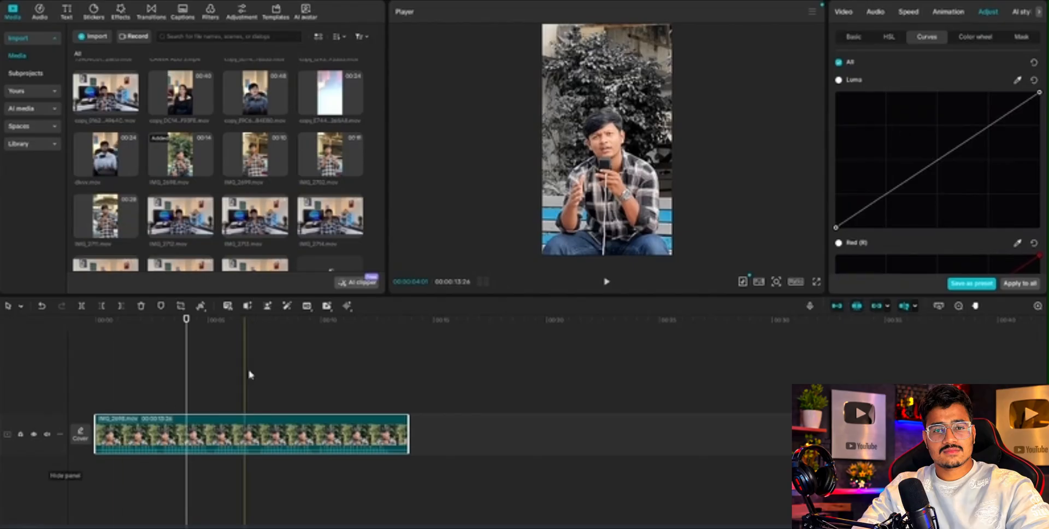
Scrub back to the start of the graded clip and play it to find the section to cut.
{"action": "left_click", "coordinate": [174, 345]}
{"action": "left_click_drag", "start_coordinate": [174, 345], "coordinate": [86, 338]}
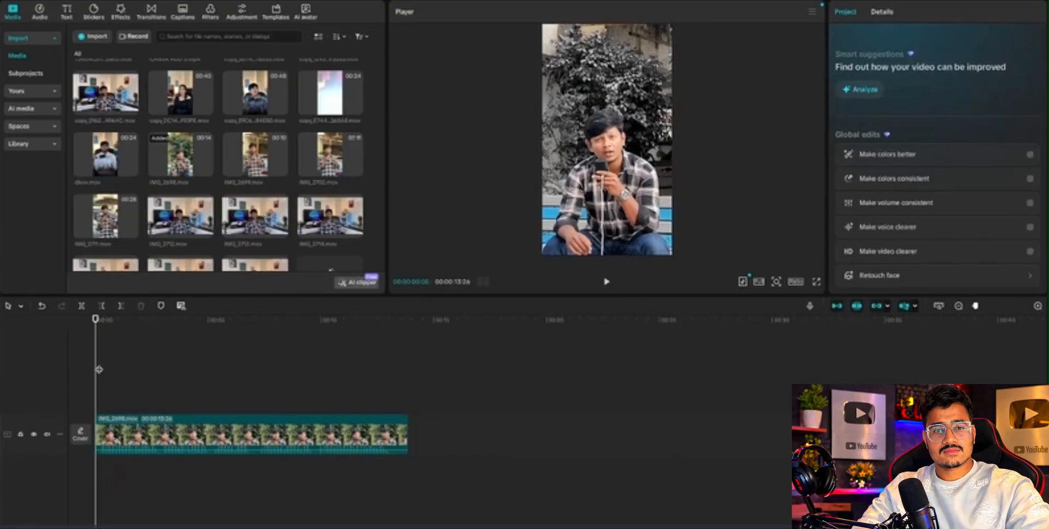
{"action": "left_click_drag", "start_coordinate": [99, 369], "coordinate": [143, 361]}
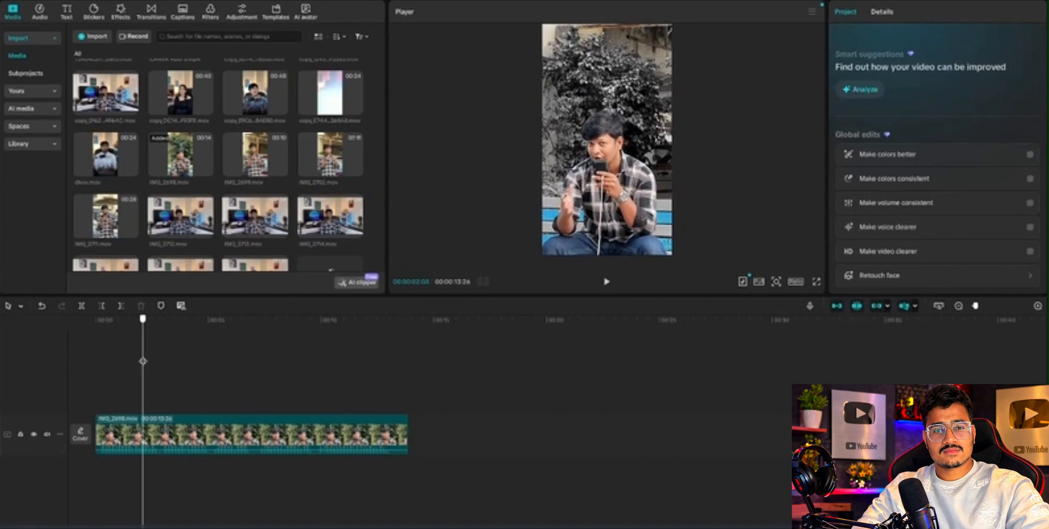
{"action": "left_click_drag", "start_coordinate": [144, 364], "coordinate": [82, 343]}
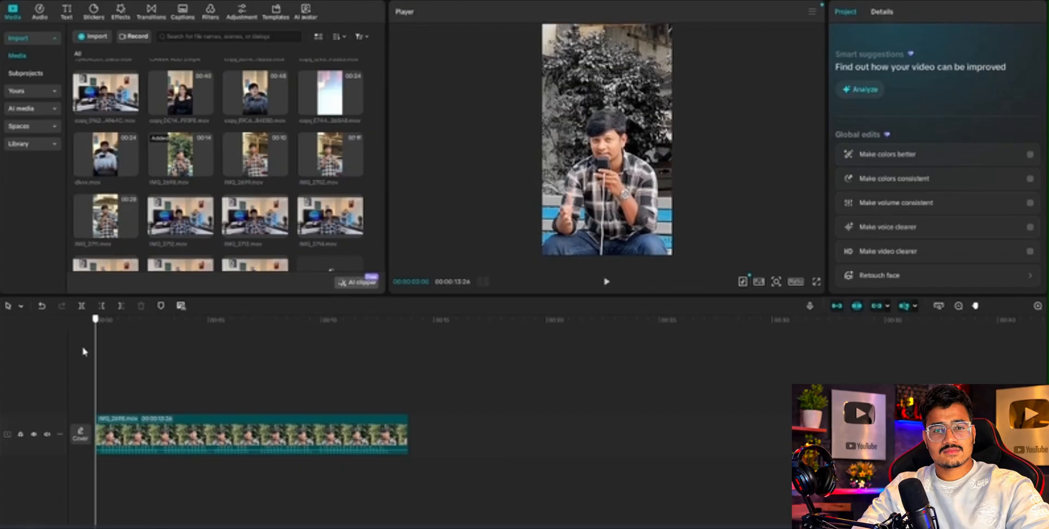
{"action": "key", "text": "space"}
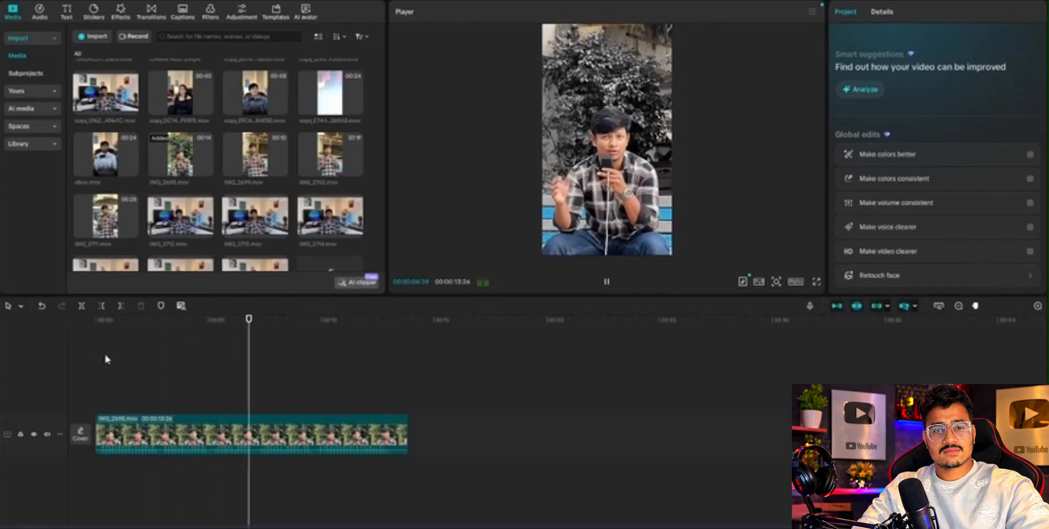
{"action": "key", "text": "space"}
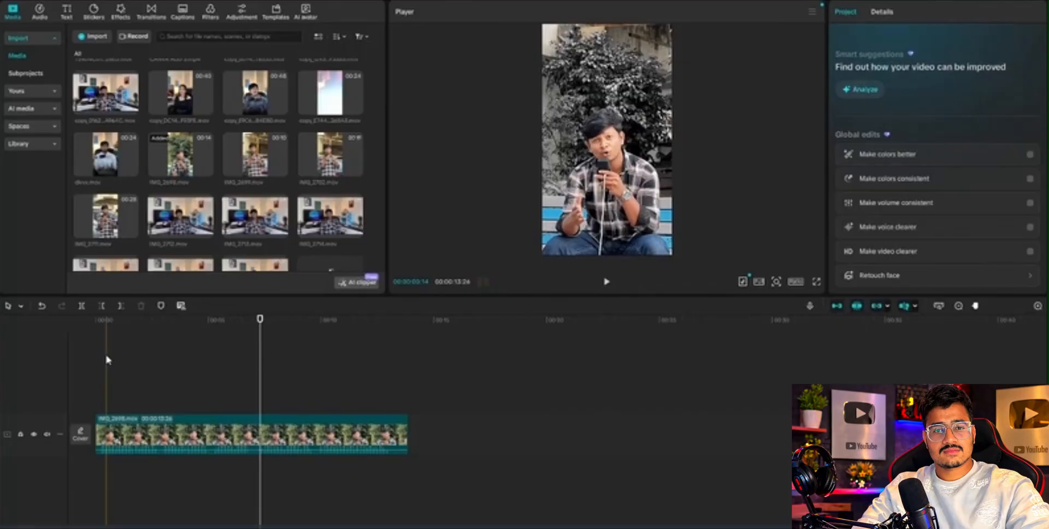
Split the clip at about 5:02 and 7:07 and delete the section between the two cuts.
{"action": "left_click", "coordinate": [210, 358]}
{"action": "key", "text": "ctrl+b"}
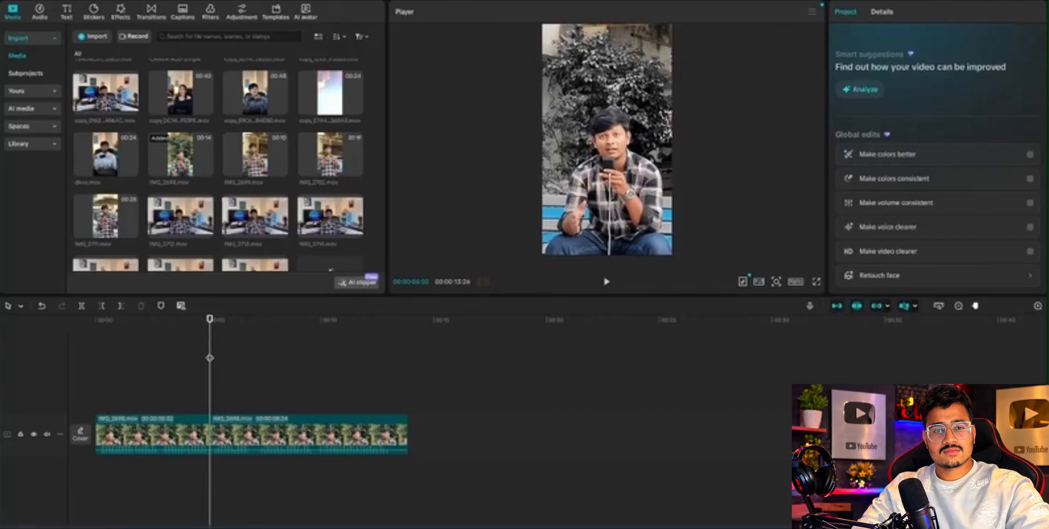
{"action": "left_click", "coordinate": [236, 349]}
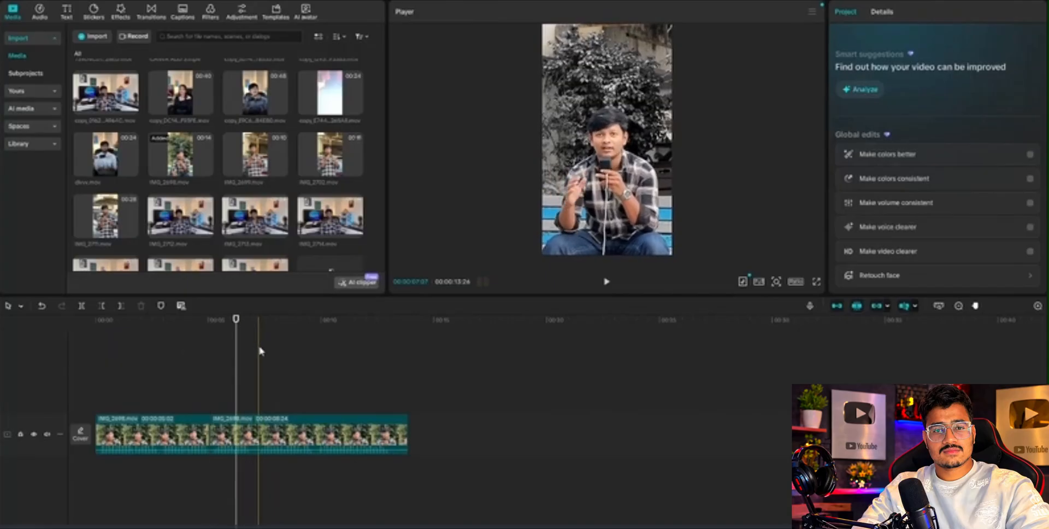
{"action": "left_click", "coordinate": [259, 351]}
{"action": "key", "text": "ctrl+b"}
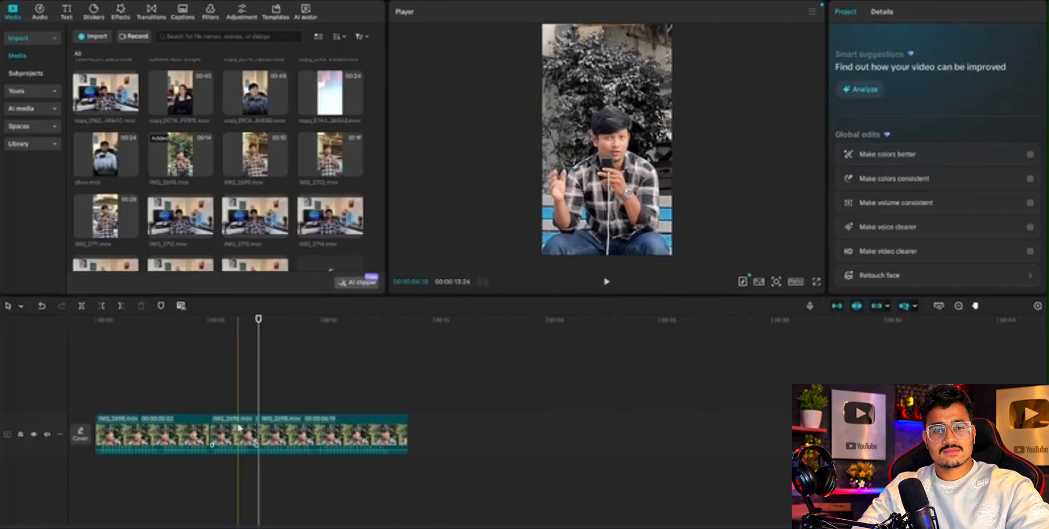
{"action": "left_click", "coordinate": [221, 438]}
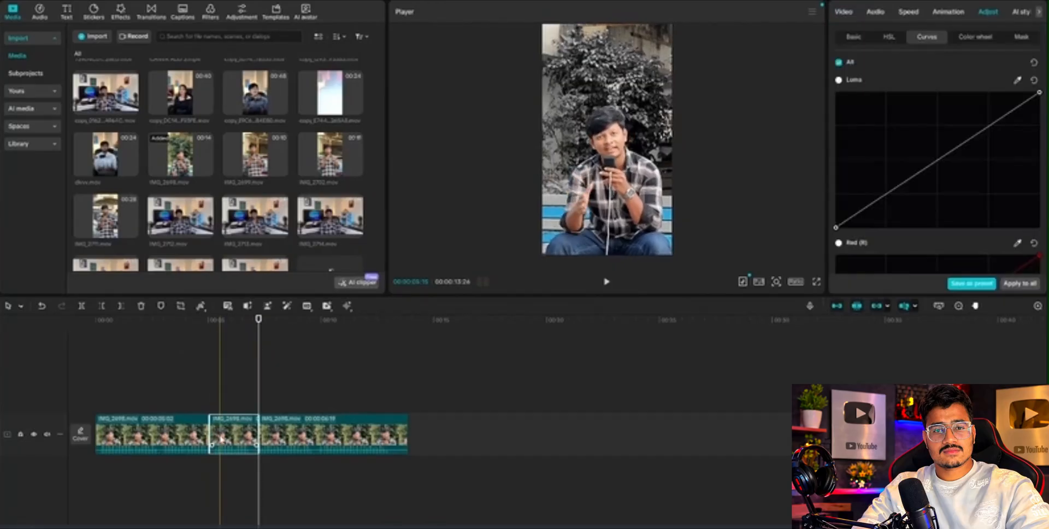
{"action": "right_click", "coordinate": [221, 438]}
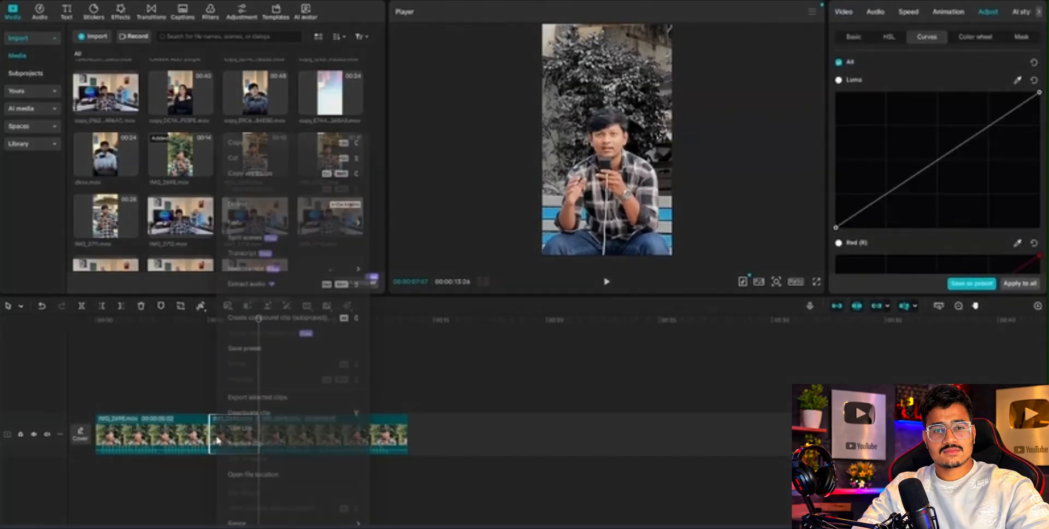
{"action": "key", "text": "Escape"}
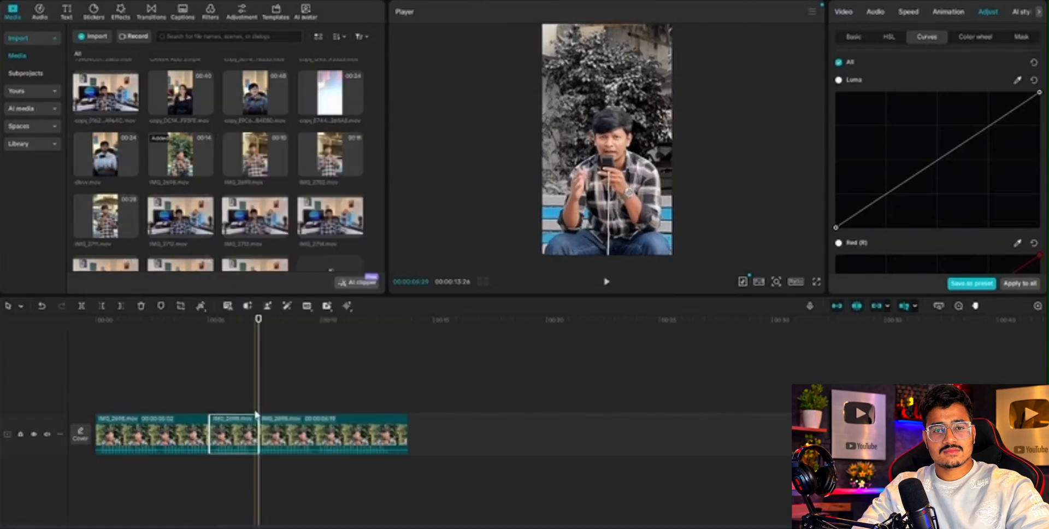
{"action": "key", "text": "Delete"}
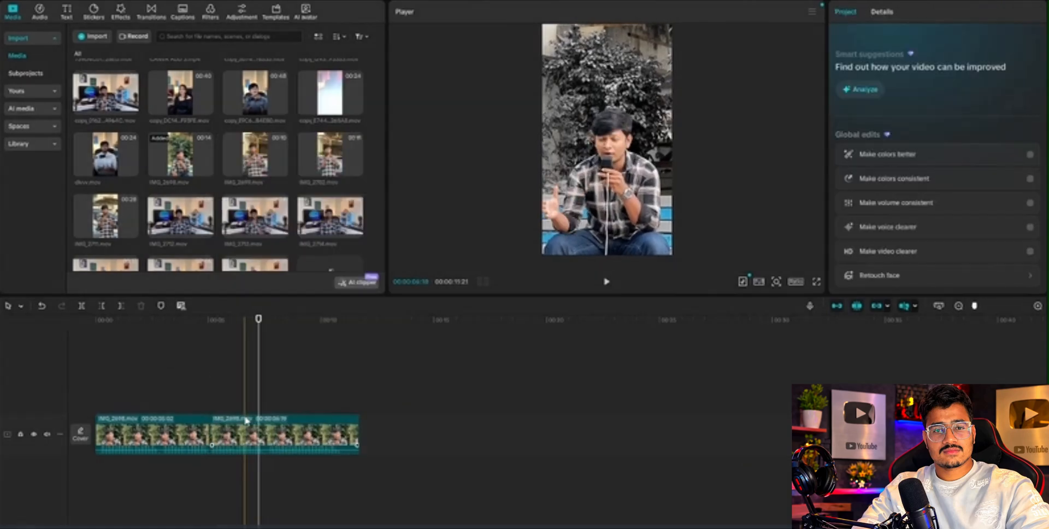
Play through the cut from before the join, split the second clip at about 10:27 and delete the leftover tail.
{"action": "left_click", "coordinate": [178, 393]}
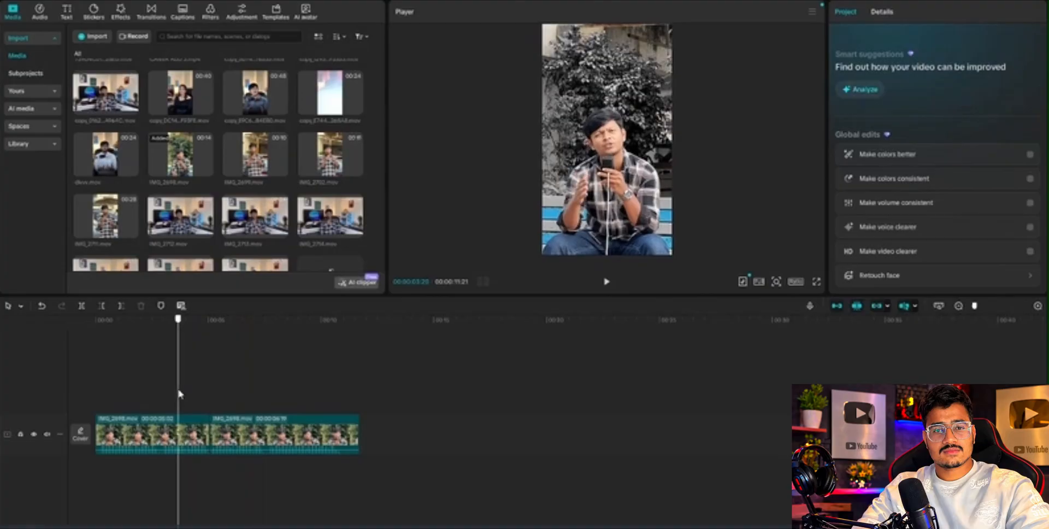
{"action": "key", "text": "space"}
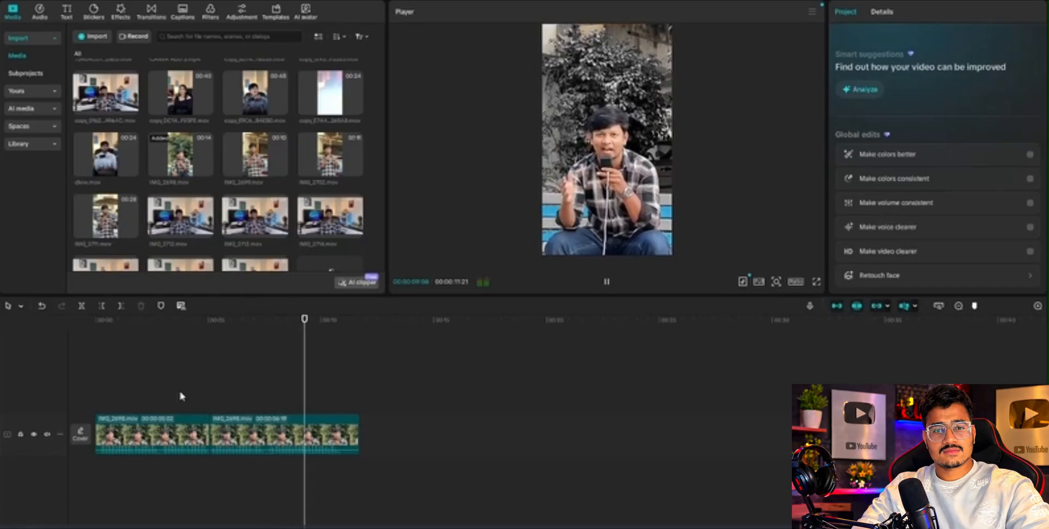
{"action": "key", "text": "space"}
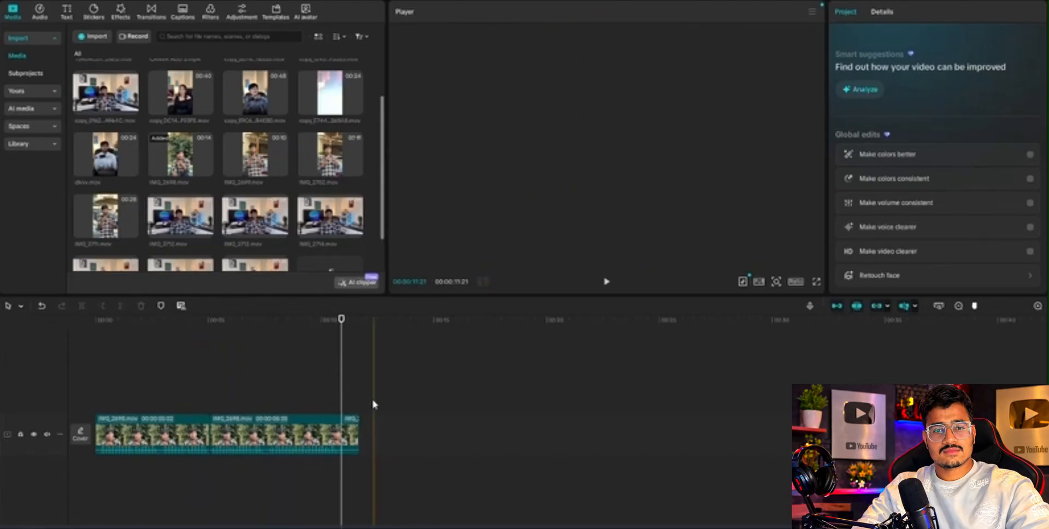
{"action": "left_click", "coordinate": [352, 440]}
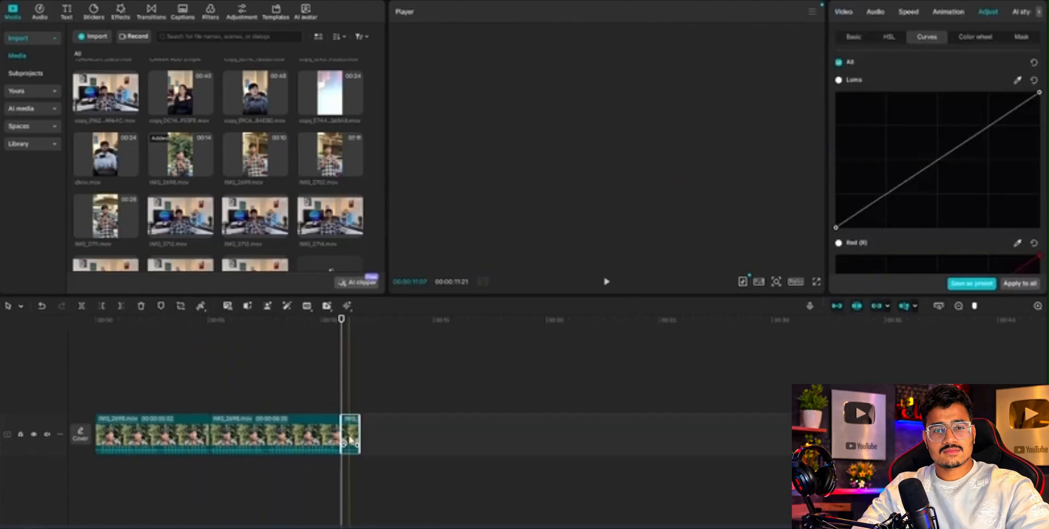
{"action": "key", "text": "Delete"}
Play the trimmed edit from its start to review the opening, ending back at the first frame.
{"action": "left_click", "coordinate": [297, 385]}
{"action": "left_click_drag", "start_coordinate": [249, 393], "coordinate": [96, 383]}
{"action": "left_click_drag", "start_coordinate": [159, 378], "coordinate": [328, 438]}
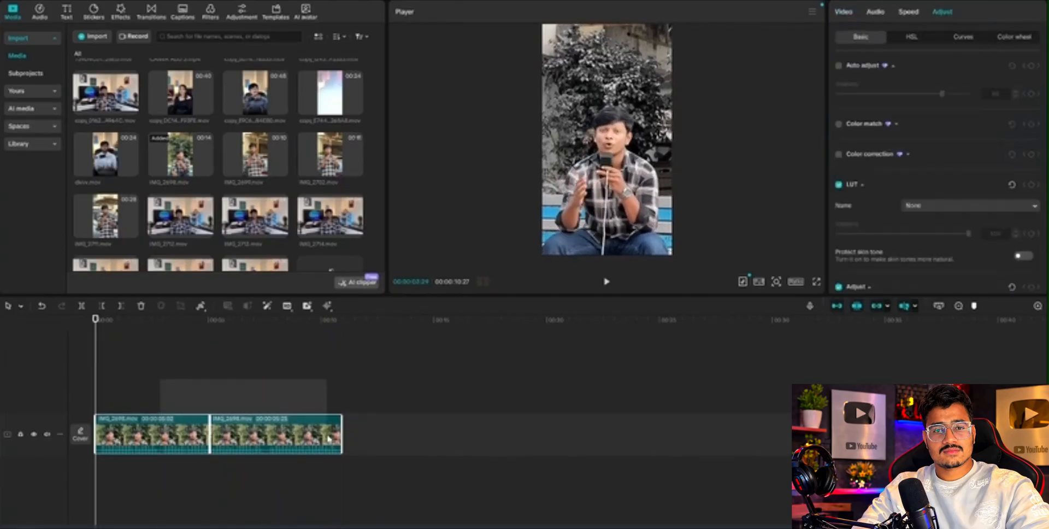
{"action": "left_click", "coordinate": [231, 374]}
{"action": "left_click_drag", "start_coordinate": [231, 374], "coordinate": [61, 369]}
{"action": "key", "text": "space"}
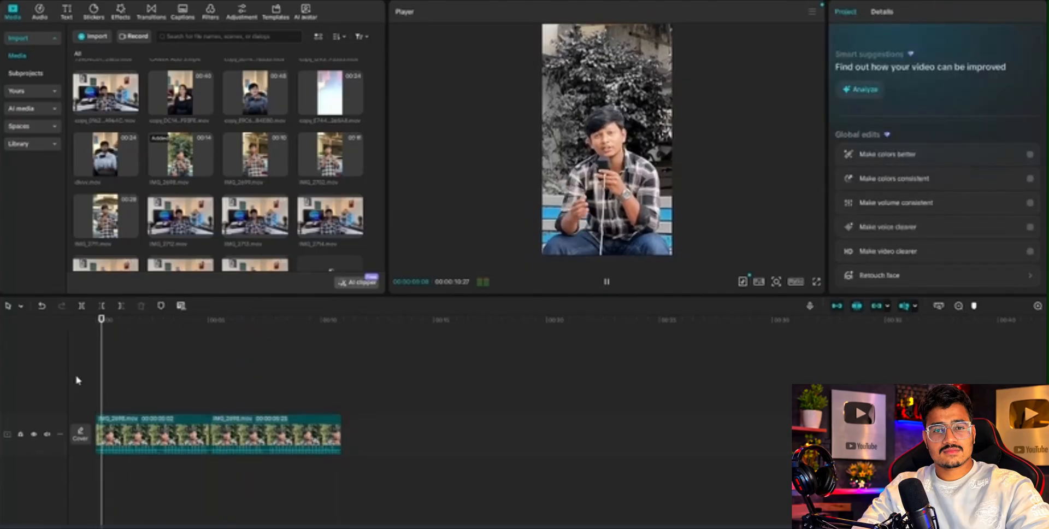
{"action": "left_click_drag", "start_coordinate": [143, 366], "coordinate": [36, 371]}
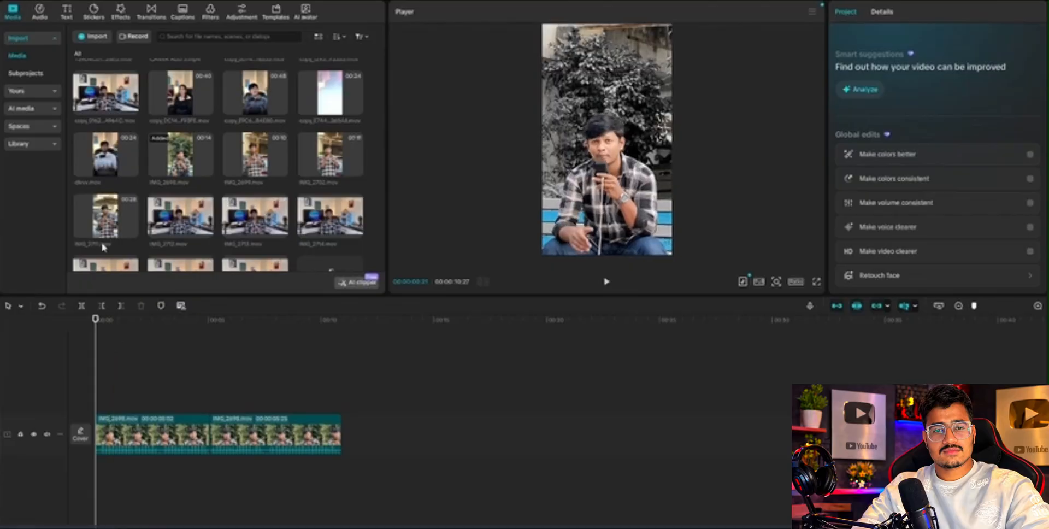
Add a default text layer above the video from about 0:15 and extend it to the end of the second clip.
{"action": "left_click", "coordinate": [63, 18]}
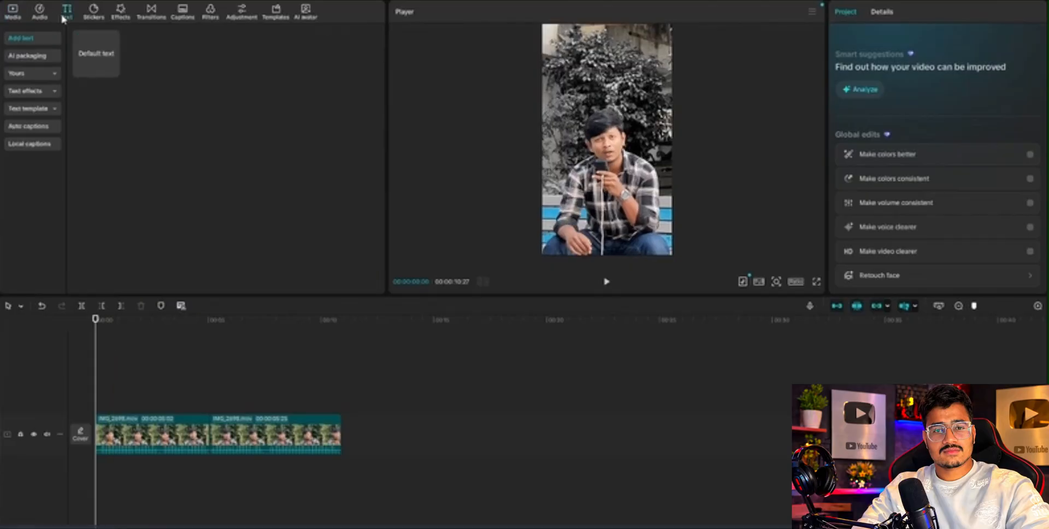
{"action": "left_click_drag", "start_coordinate": [99, 55], "coordinate": [109, 404]}
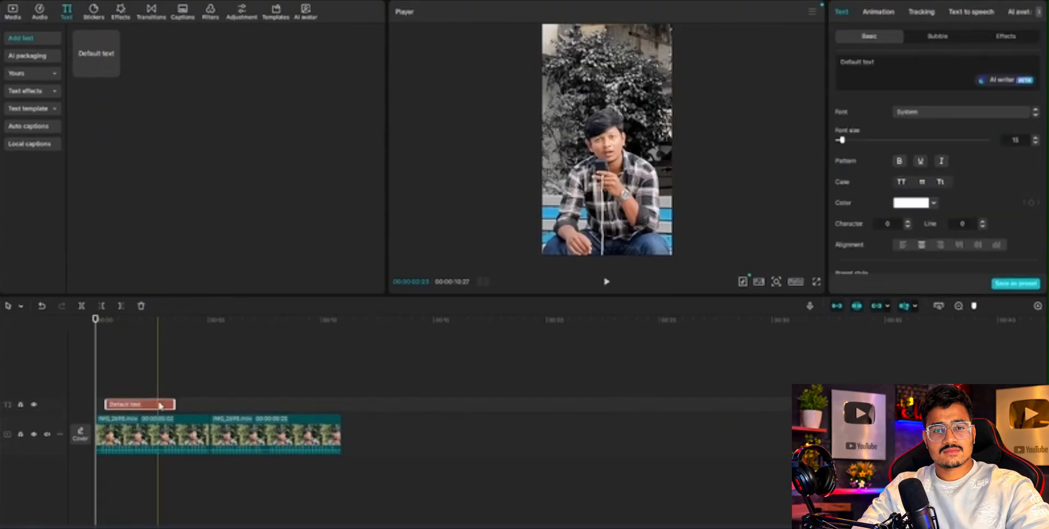
{"action": "left_click_drag", "start_coordinate": [174, 405], "coordinate": [343, 403]}
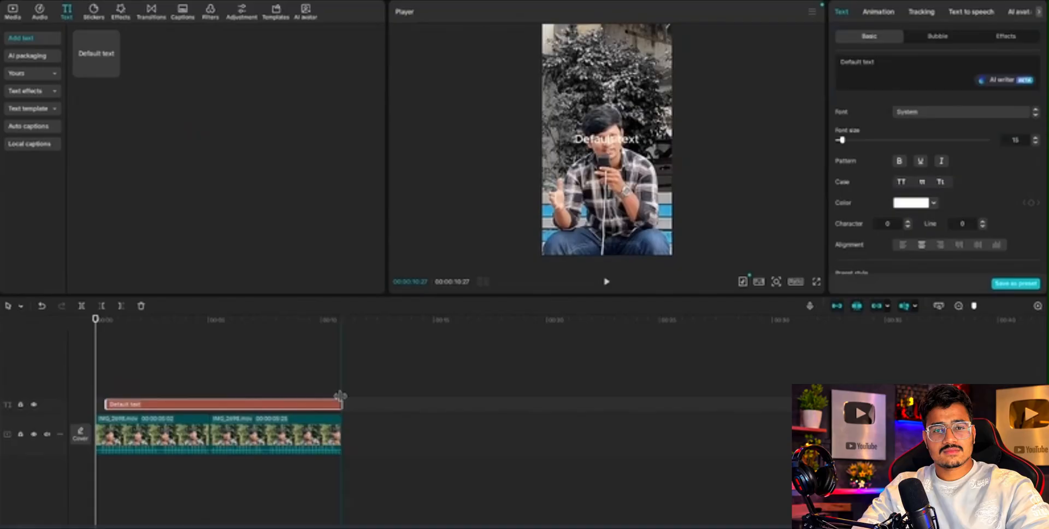
Check where the default text sits over the video by scrubbing and playing from the text layer's start.
{"action": "left_click", "coordinate": [102, 359]}
{"action": "left_click", "coordinate": [105, 358]}
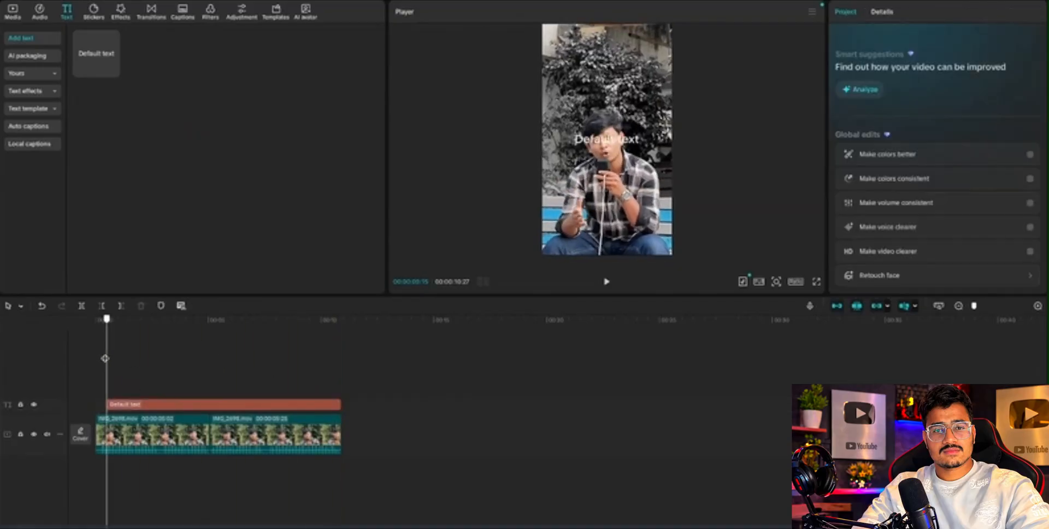
{"action": "left_click", "coordinate": [145, 404]}
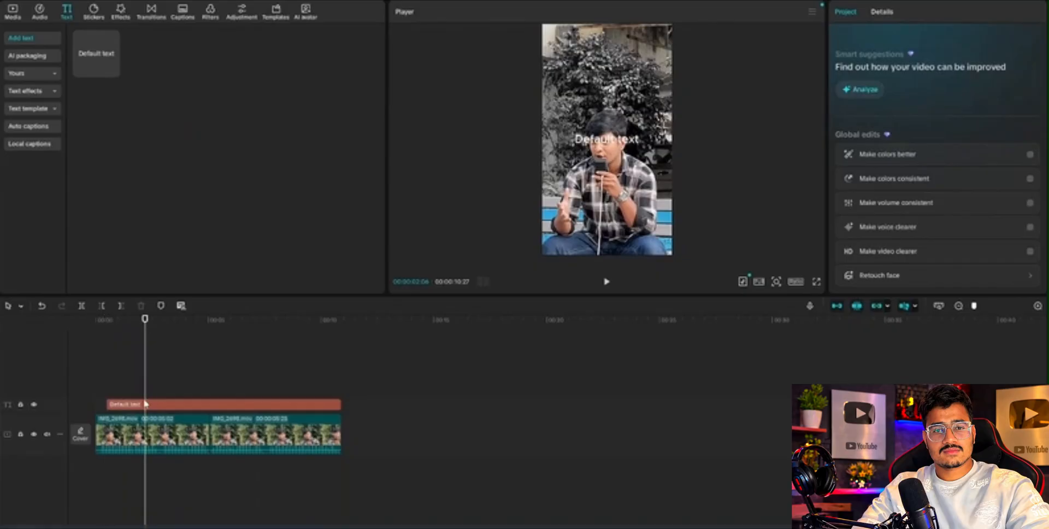
{"action": "left_click", "coordinate": [133, 407]}
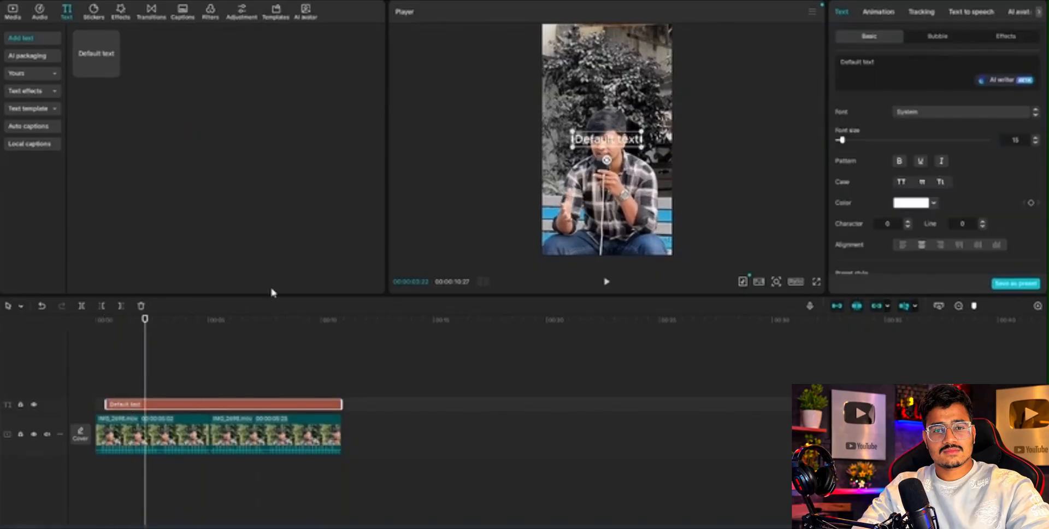
{"action": "left_click", "coordinate": [105, 349]}
{"action": "key", "text": "space"}
{"action": "key", "text": "space"}
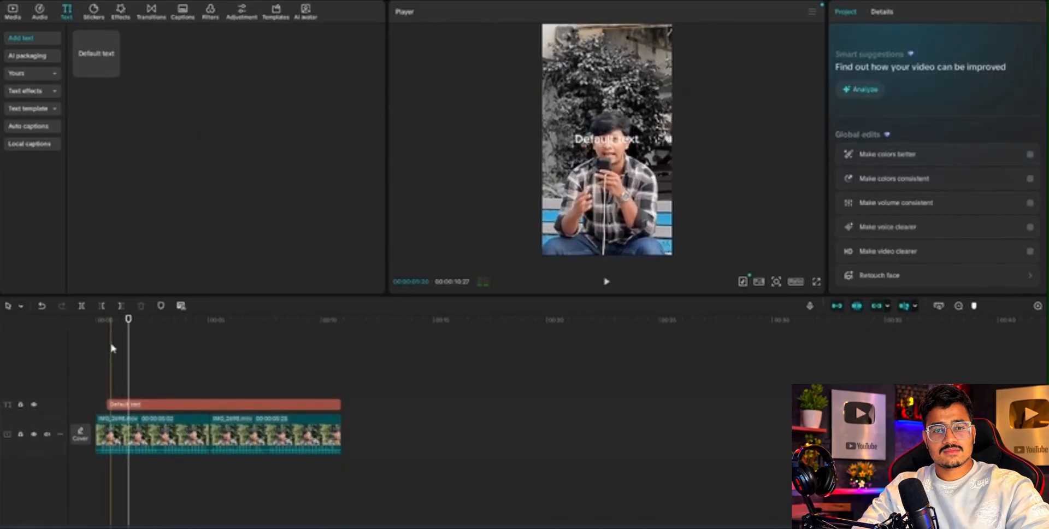
{"action": "left_click", "coordinate": [227, 399]}
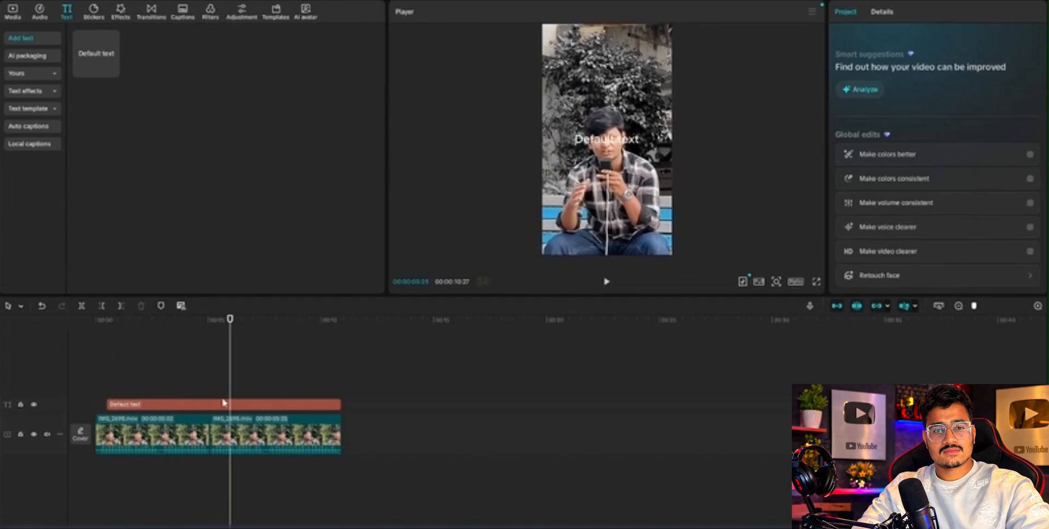
Play the edit from the text layer's start, placing timeline markers at about 1:14, 3:04, just after 5 seconds, and 7:27.
{"action": "left_click", "coordinate": [127, 404]}
{"action": "left_click", "coordinate": [115, 377]}
{"action": "left_click", "coordinate": [107, 371]}
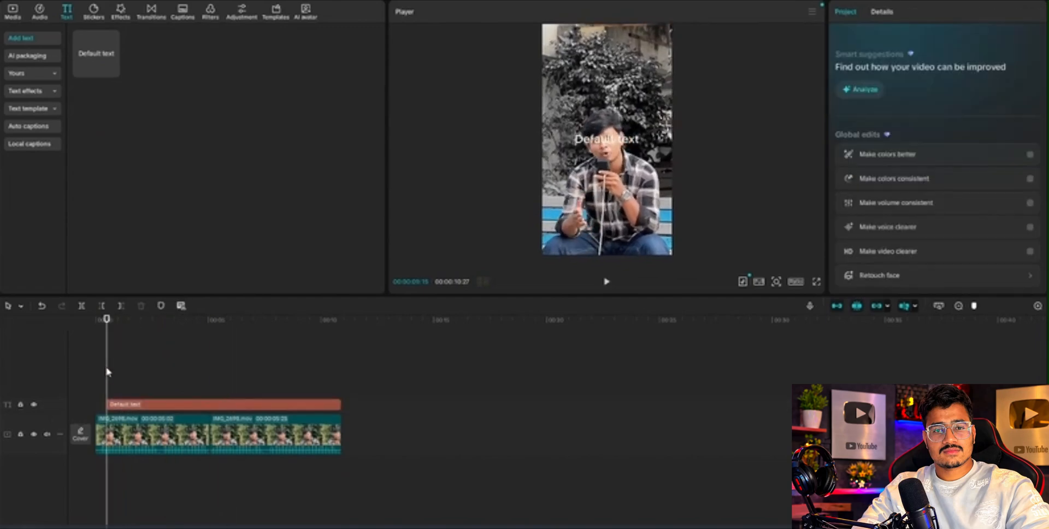
{"action": "left_click", "coordinate": [100, 325]}
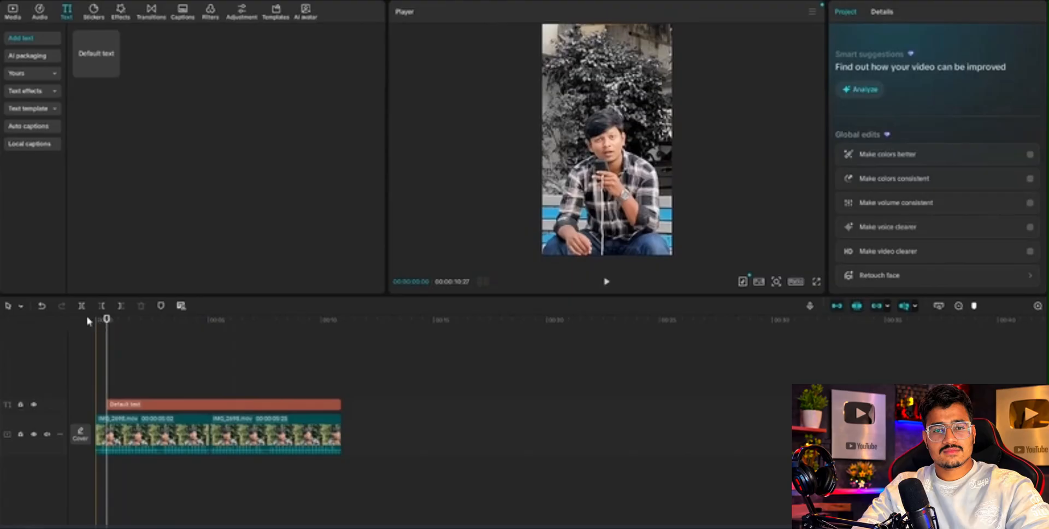
{"action": "key", "text": "space"}
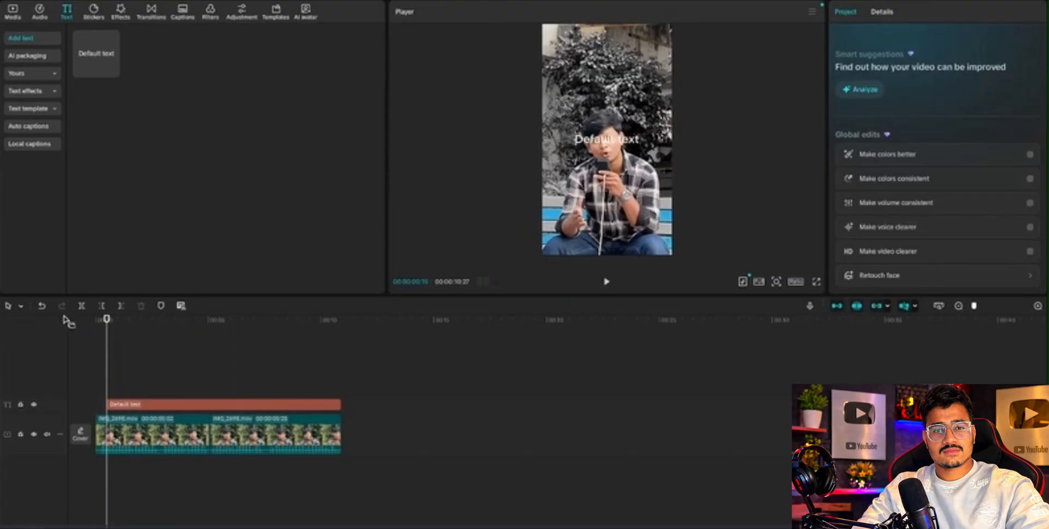
{"action": "key", "text": "space"}
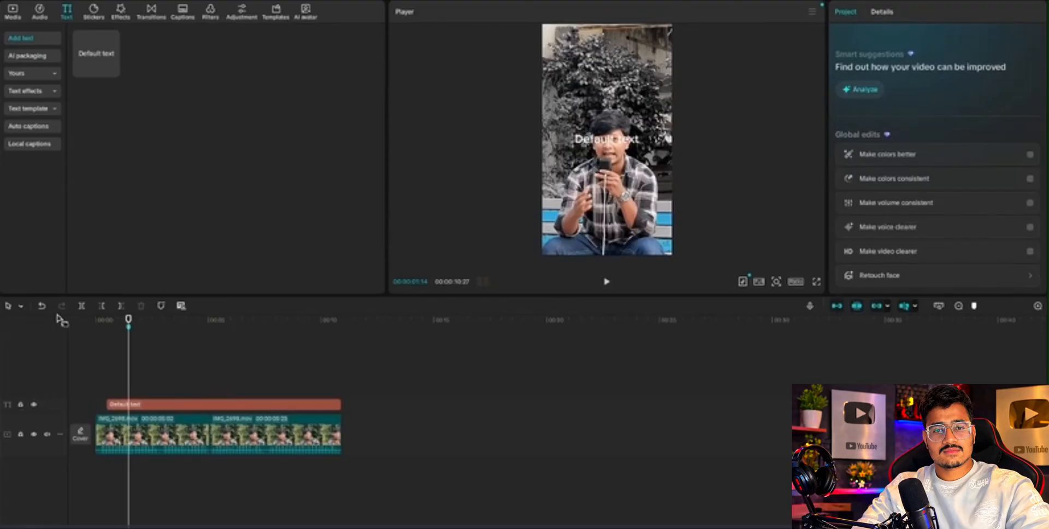
{"action": "key", "text": "space"}
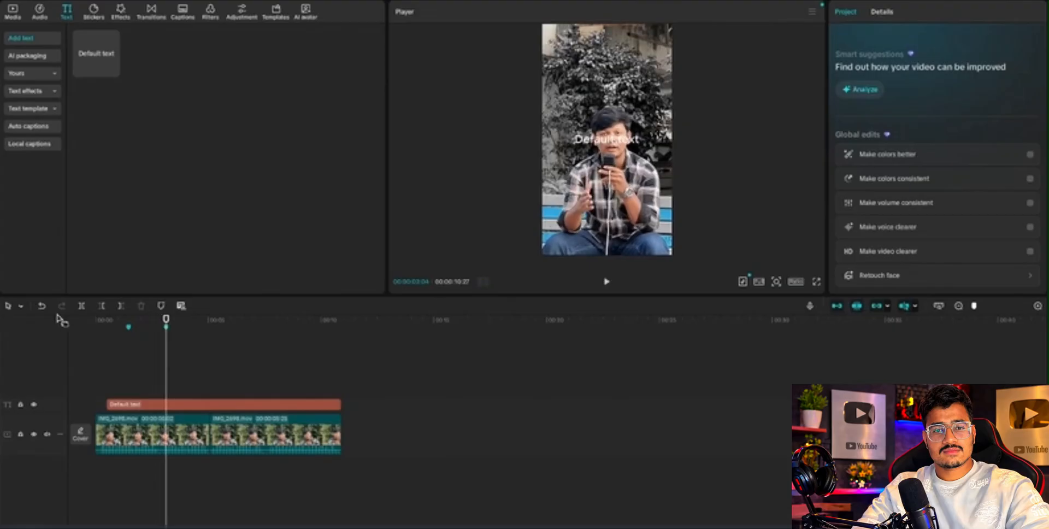
{"action": "key", "text": "space"}
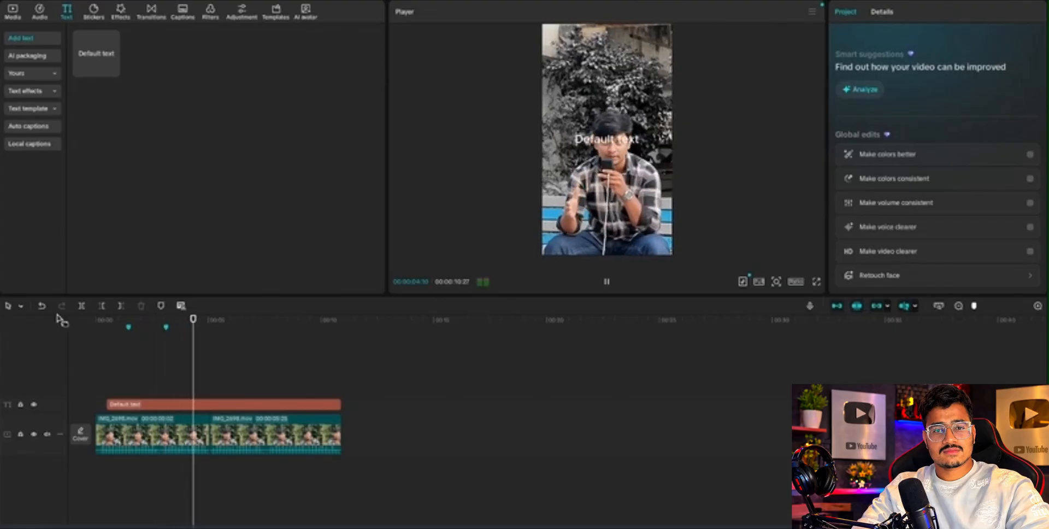
{"action": "key", "text": "space"}
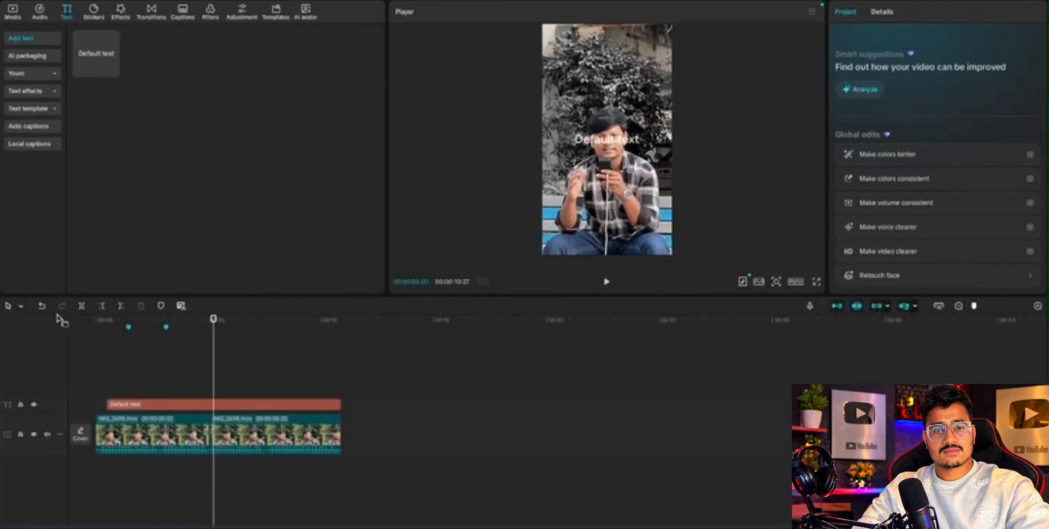
{"action": "key", "text": "space"}
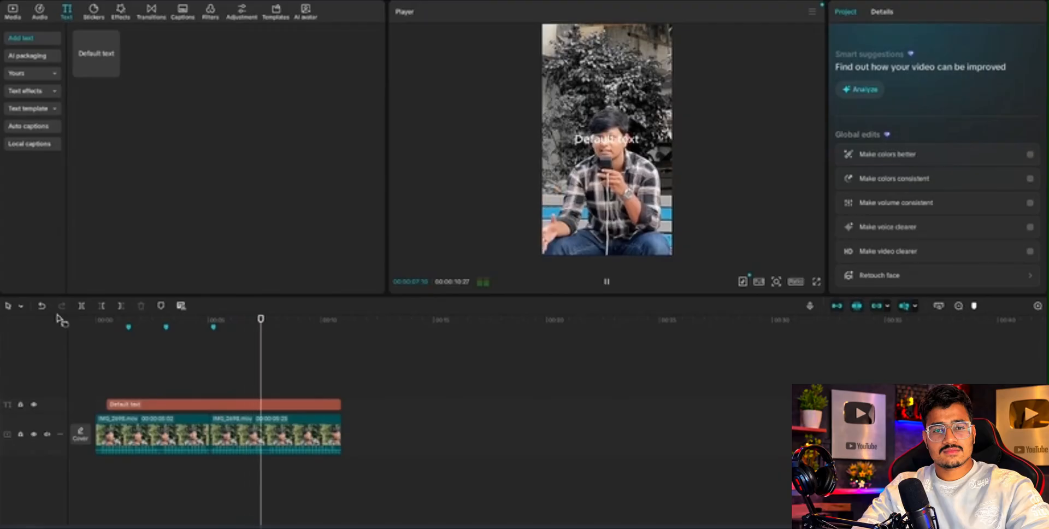
{"action": "key", "text": "space"}
{"action": "key", "text": "space"}
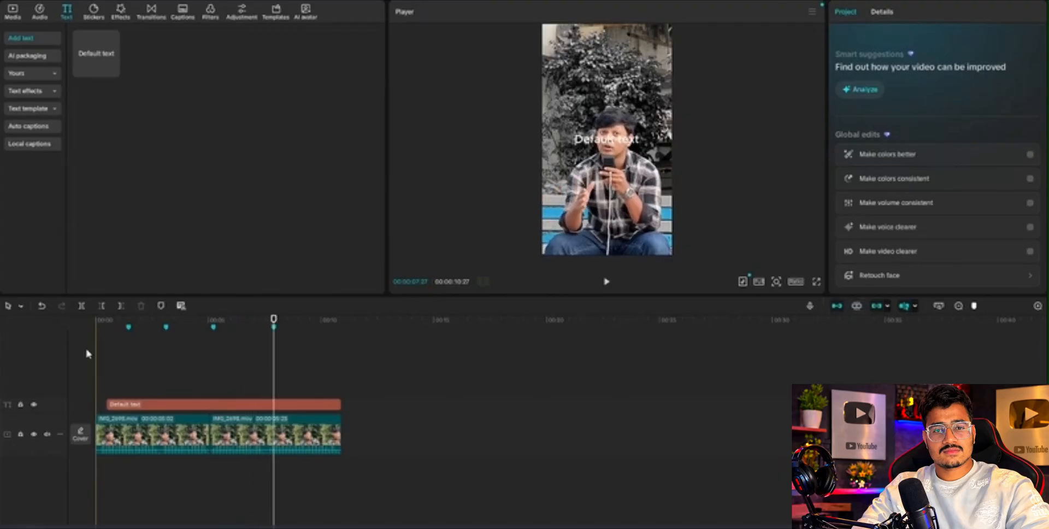
Trim the start of the default text layer to the first timeline marker at about 1:14.
{"action": "left_click", "coordinate": [109, 404]}
{"action": "left_click_drag", "start_coordinate": [105, 403], "coordinate": [130, 406]}
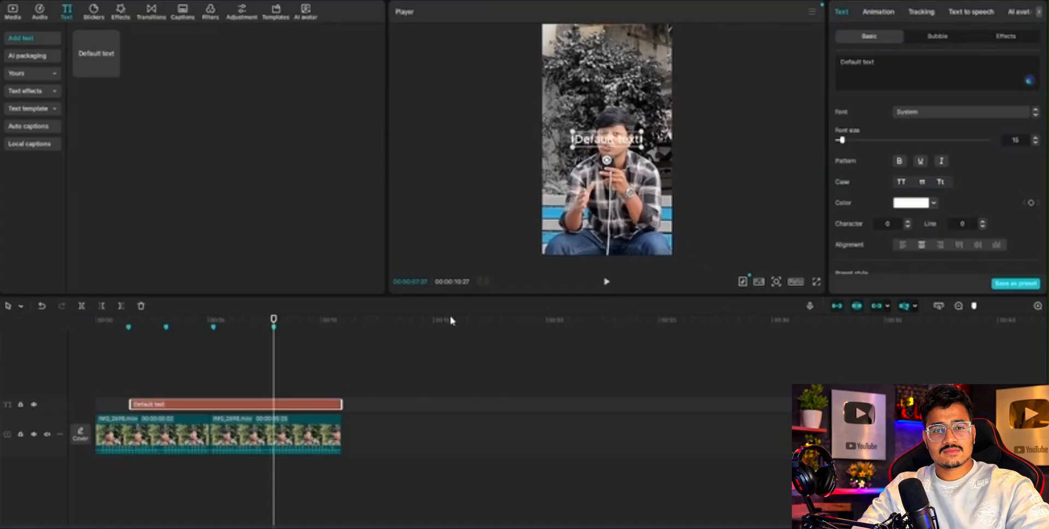
{"action": "mouse_move", "coordinate": [128, 407]}
{"action": "left_mouse_down"}
{"action": "mouse_move", "coordinate": [104, 404]}
{"action": "mouse_move", "coordinate": [126, 405]}
{"action": "left_mouse_up"}
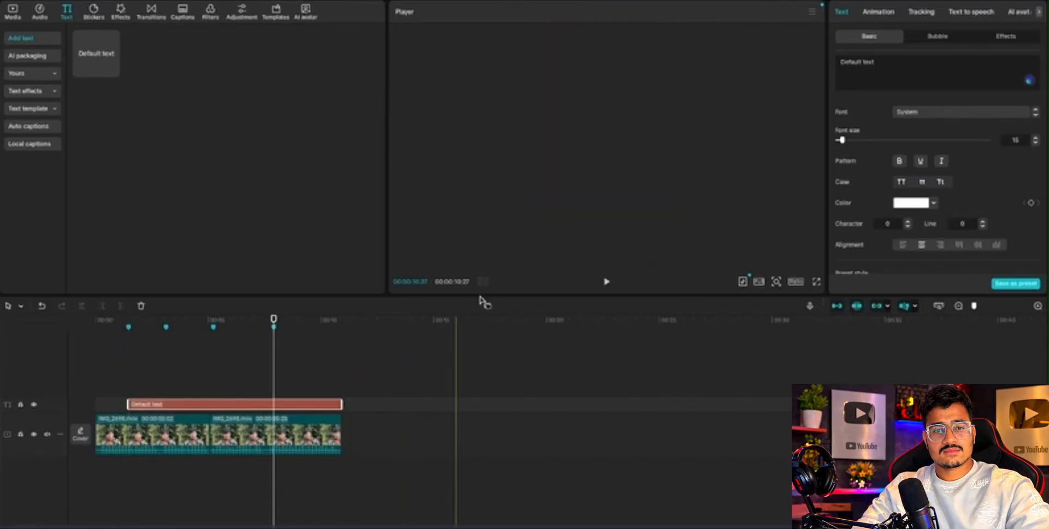
Replace the default text with "lifetime video access" and set its case to all uppercase.
{"action": "left_click_drag", "start_coordinate": [887, 67], "coordinate": [790, 64]}
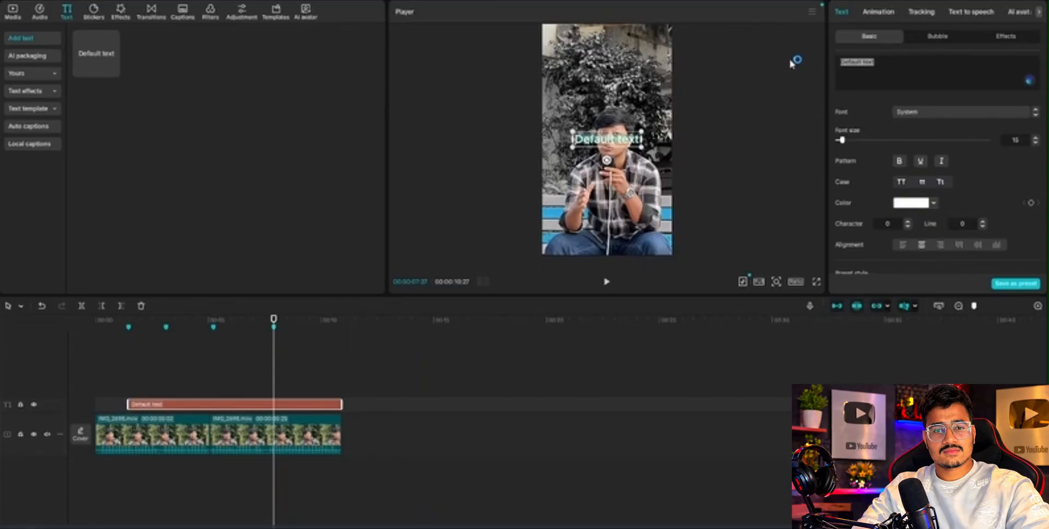
{"action": "key", "text": "BackSpace"}
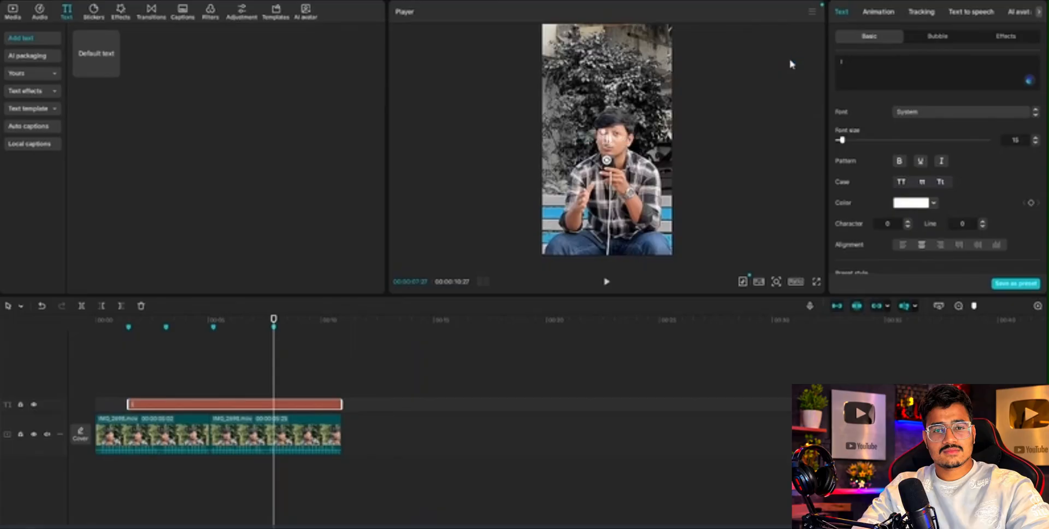
{"action": "type", "text": "lifetim"}
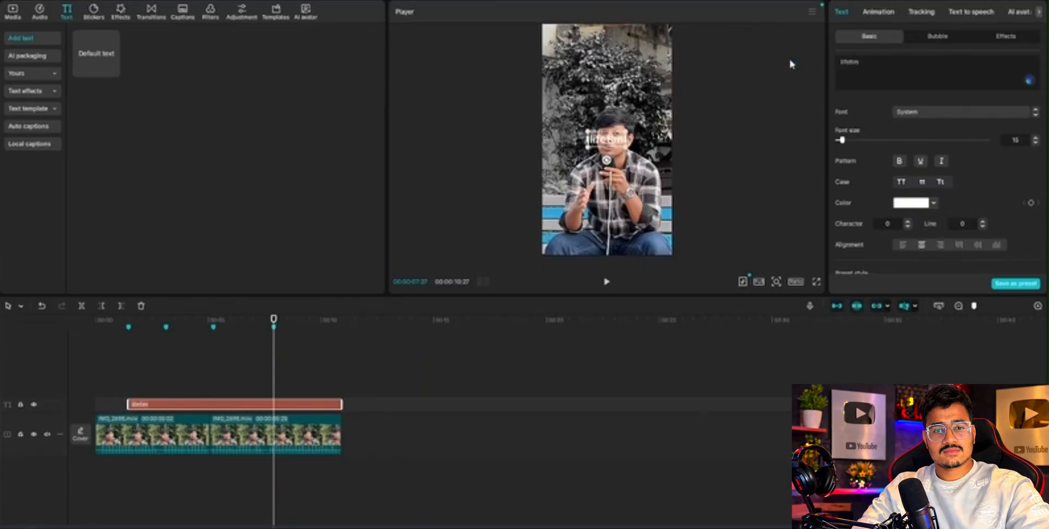
{"action": "type", "text": "e video a"}
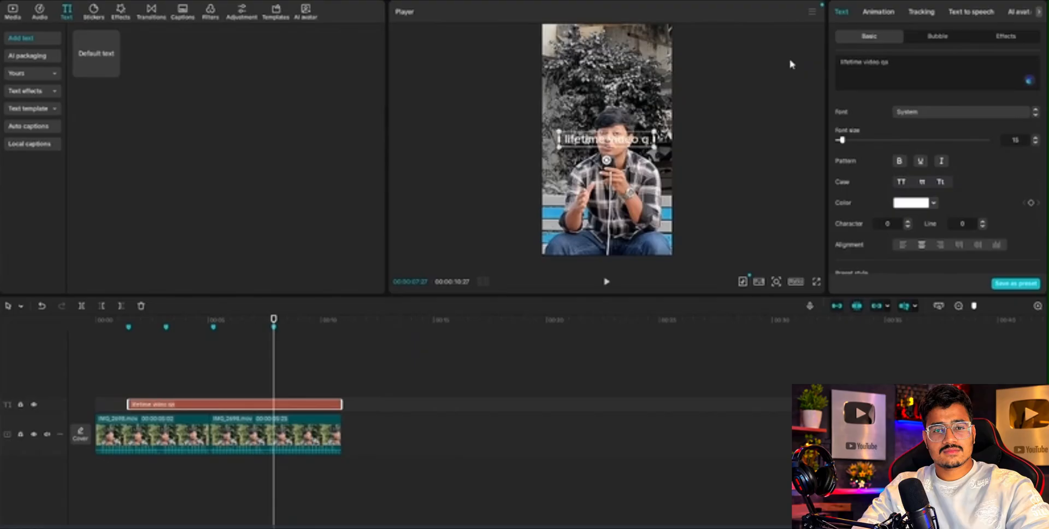
{"action": "type", "text": "ccess"}
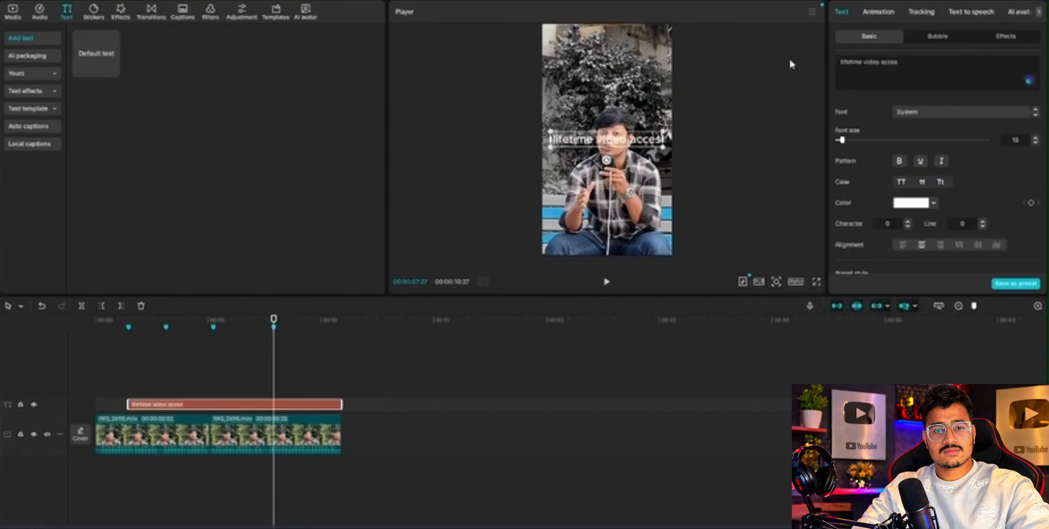
{"action": "left_click", "coordinate": [899, 182]}
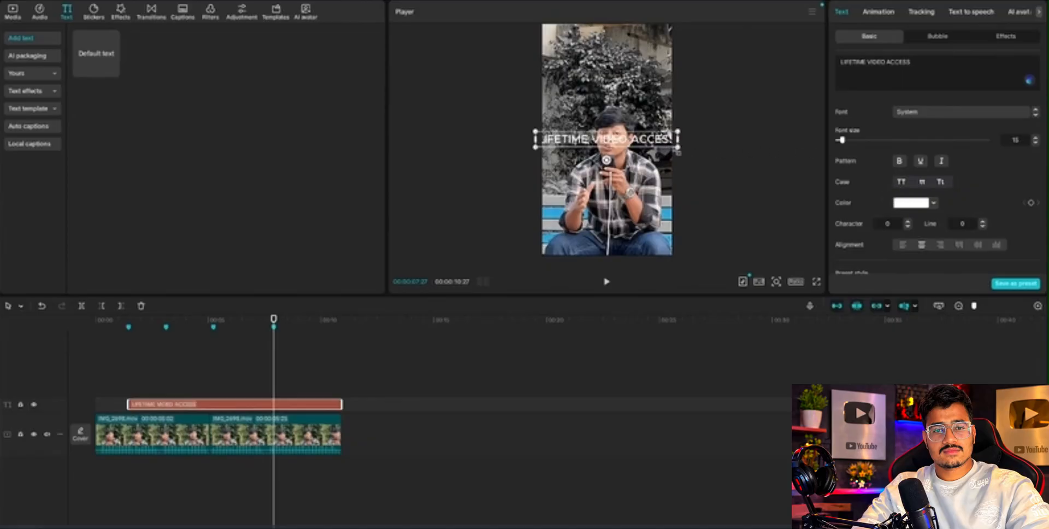
Scale and move the title to fit near the upper edge of the video frame, and switch it to a heavier font.
{"action": "left_click_drag", "start_coordinate": [679, 152], "coordinate": [642, 142]}
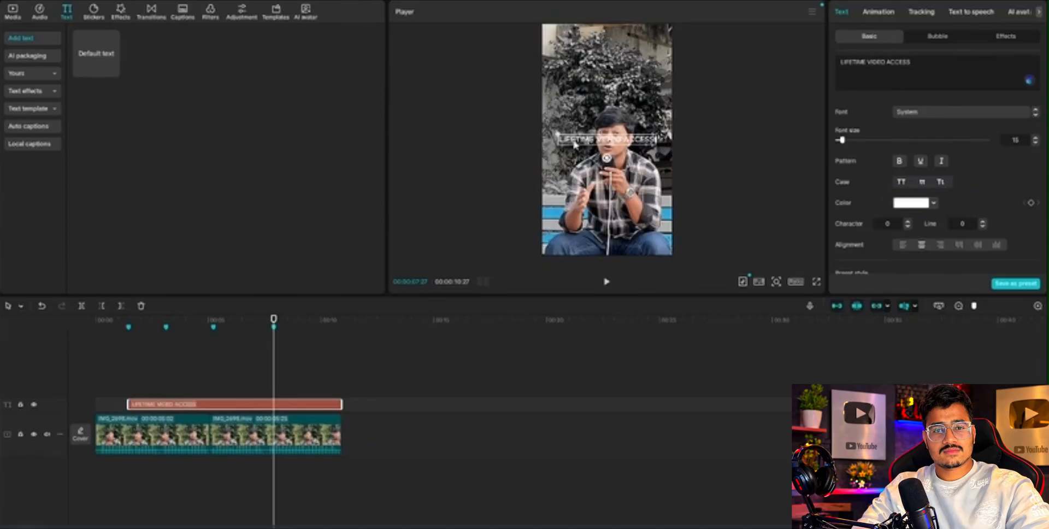
{"action": "left_click_drag", "start_coordinate": [576, 145], "coordinate": [572, 54]}
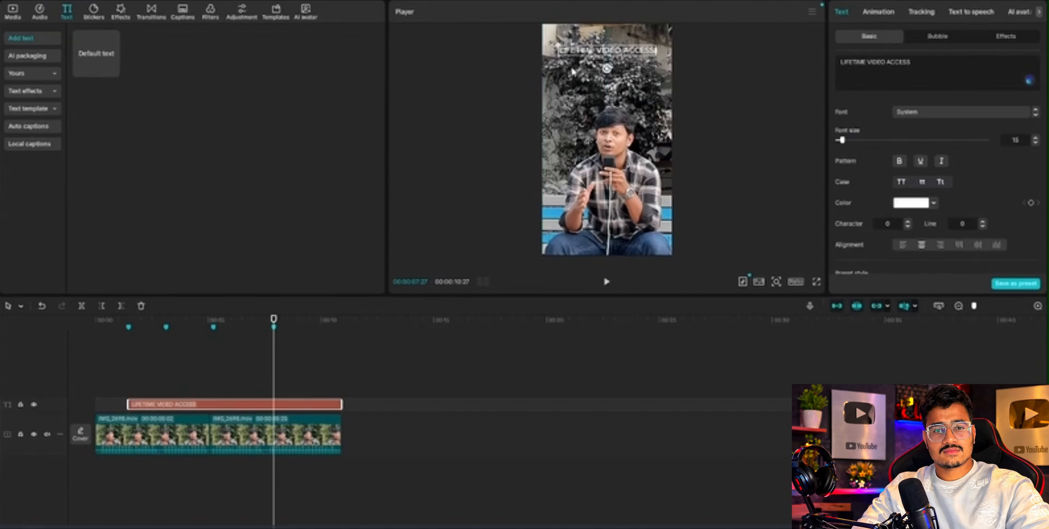
{"action": "left_click", "coordinate": [1034, 115]}
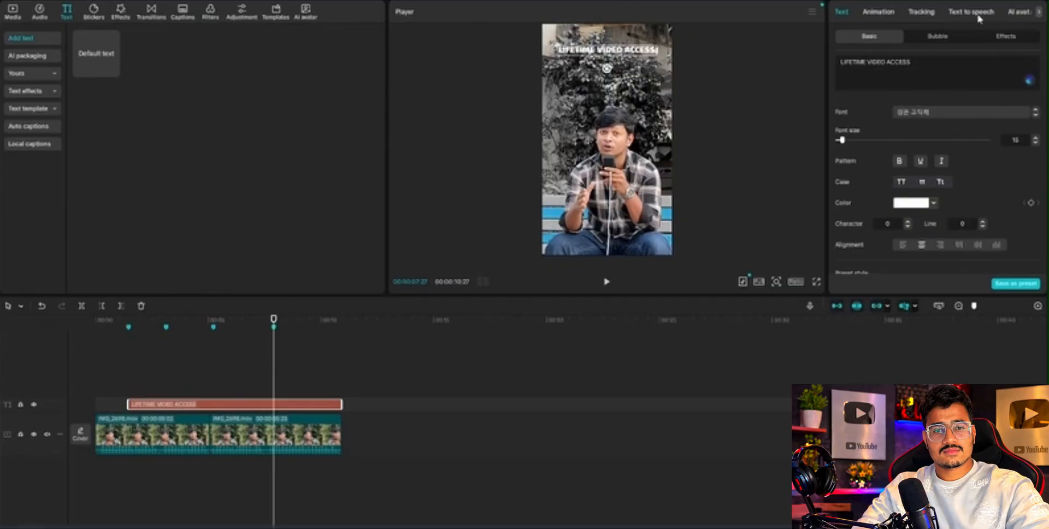
Try the cream text effect and the light-blue glow text effect on the title.
{"action": "left_click", "coordinate": [1006, 36]}
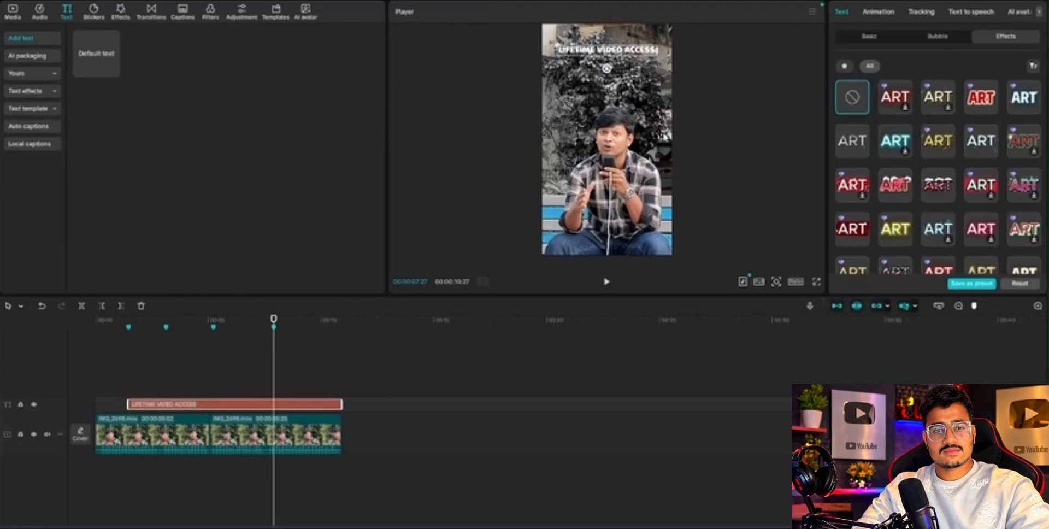
{"action": "scroll", "coordinate": [942, 156], "scroll_direction": "down", "scroll_amount": 2}
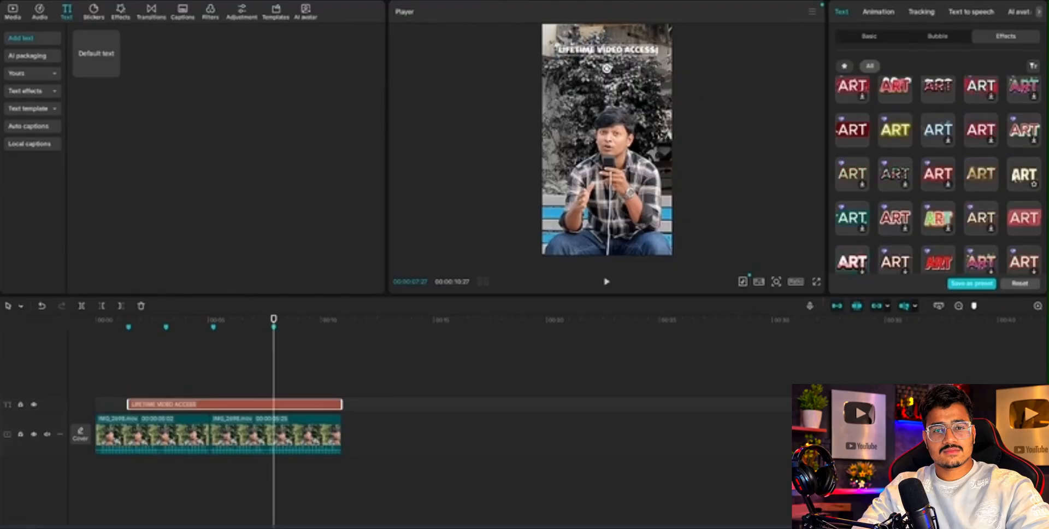
{"action": "left_click", "coordinate": [1023, 173]}
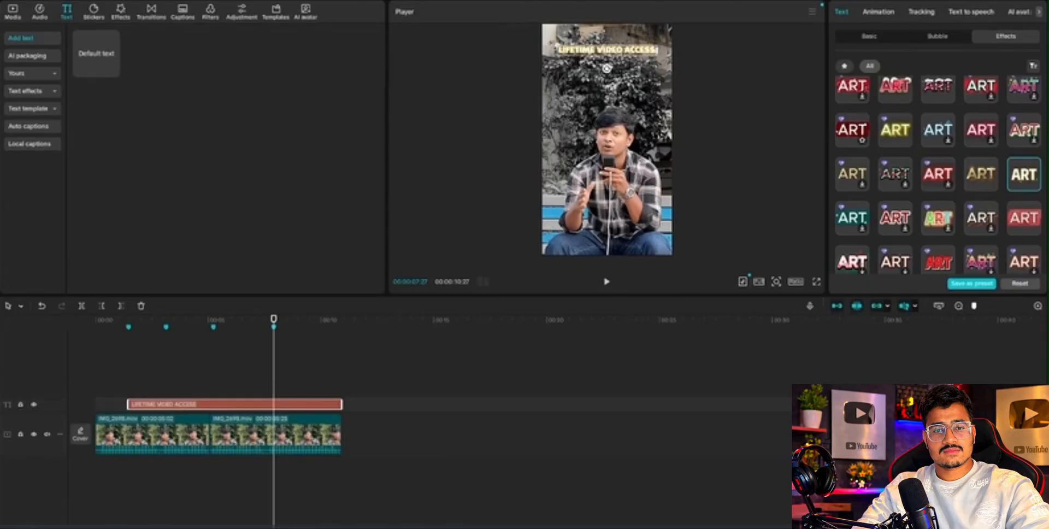
{"action": "scroll", "coordinate": [957, 96], "scroll_direction": "down", "scroll_amount": 5}
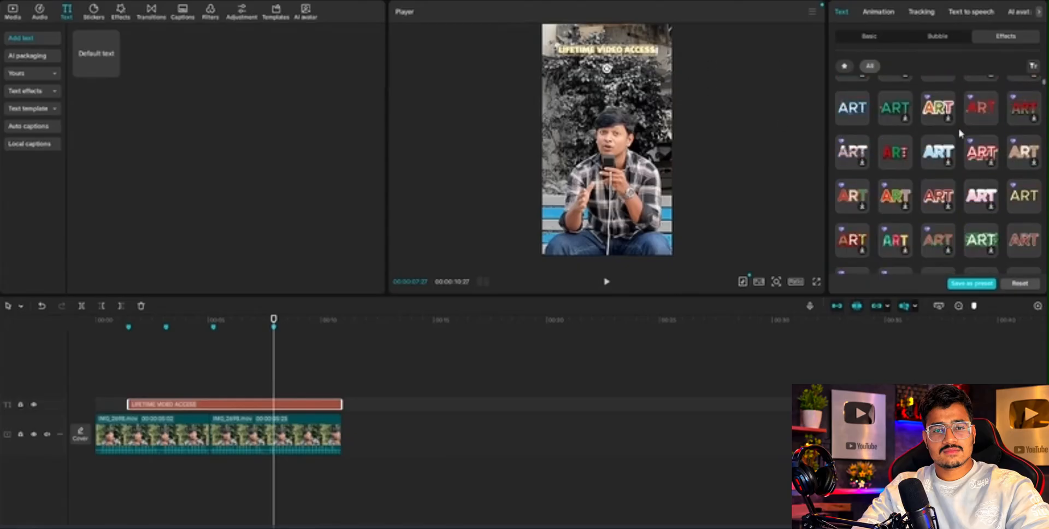
{"action": "scroll", "coordinate": [965, 141], "scroll_direction": "down", "scroll_amount": 5}
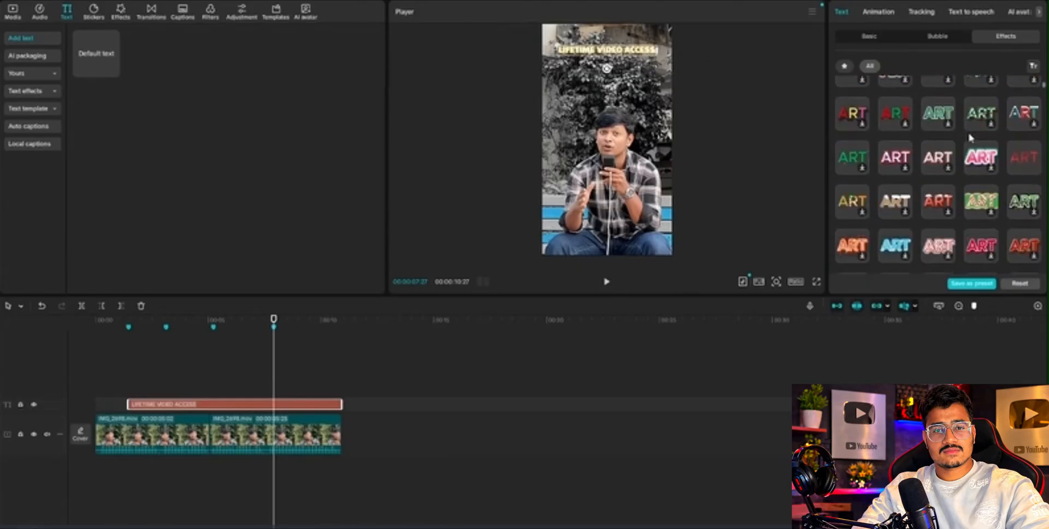
{"action": "scroll", "coordinate": [957, 143], "scroll_direction": "down", "scroll_amount": 3}
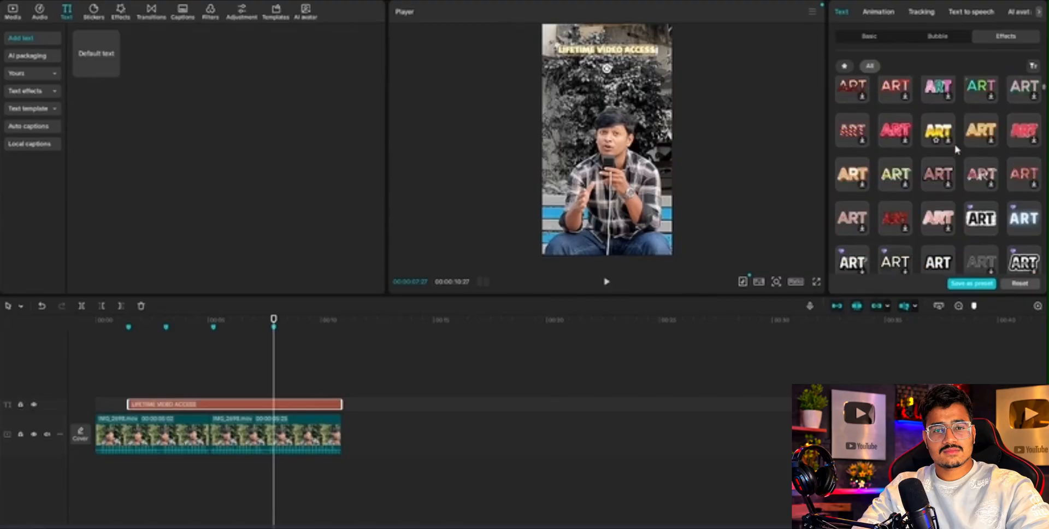
{"action": "left_click", "coordinate": [1024, 219]}
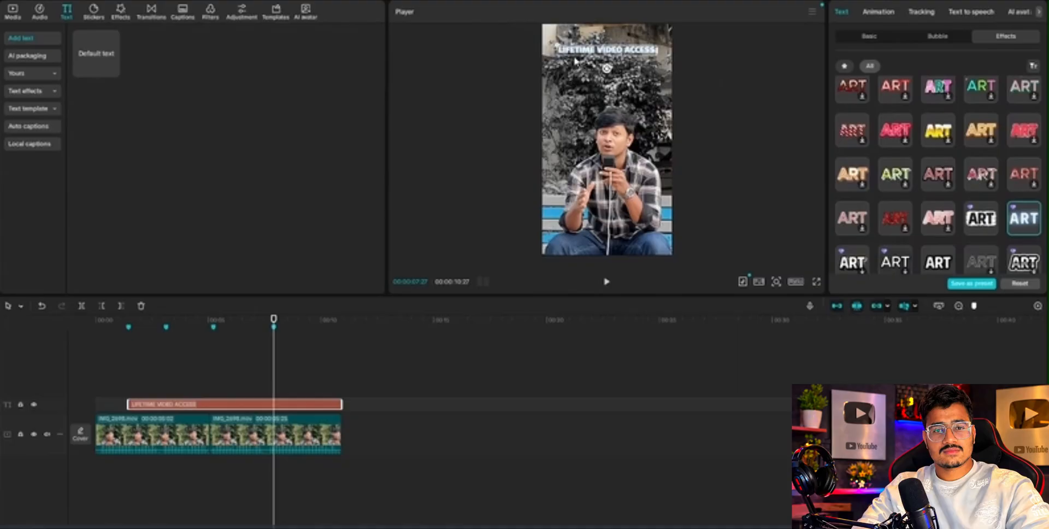
Nudge the title's position and apply the soft white glow text effect after comparing it with the black-outlined and darker white styles.
{"action": "left_click_drag", "start_coordinate": [577, 55], "coordinate": [577, 54]}
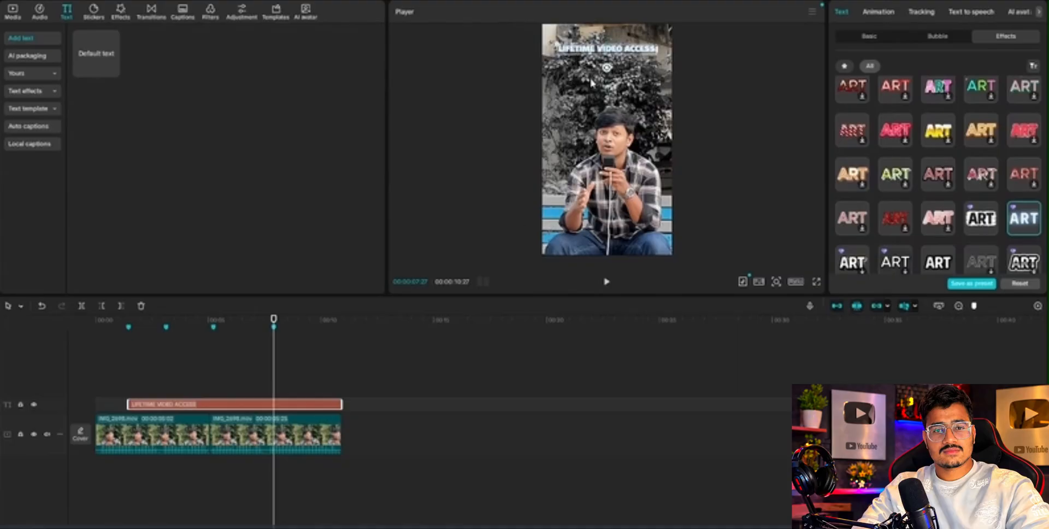
{"action": "left_click_drag", "start_coordinate": [593, 58], "coordinate": [612, 59]}
{"action": "scroll", "coordinate": [928, 177], "scroll_direction": "down", "scroll_amount": 2}
{"action": "left_click", "coordinate": [935, 159]}
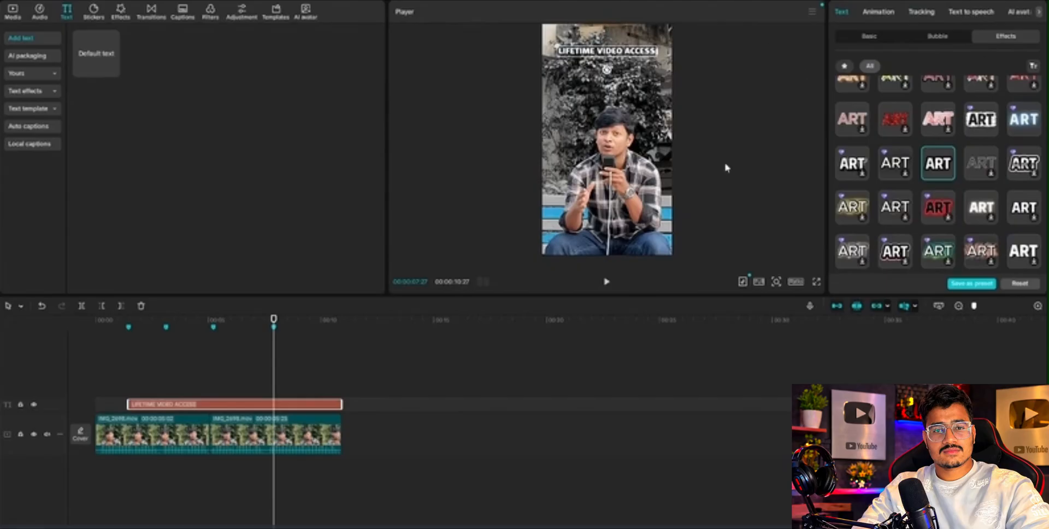
{"action": "scroll", "coordinate": [939, 163], "scroll_direction": "down", "scroll_amount": 1}
{"action": "left_click", "coordinate": [986, 148]}
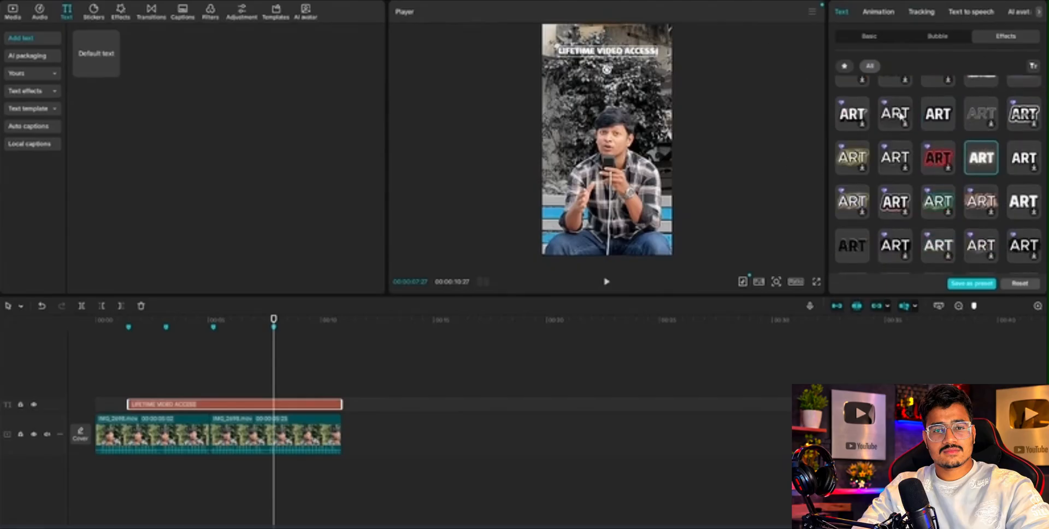
{"action": "left_click", "coordinate": [1023, 159]}
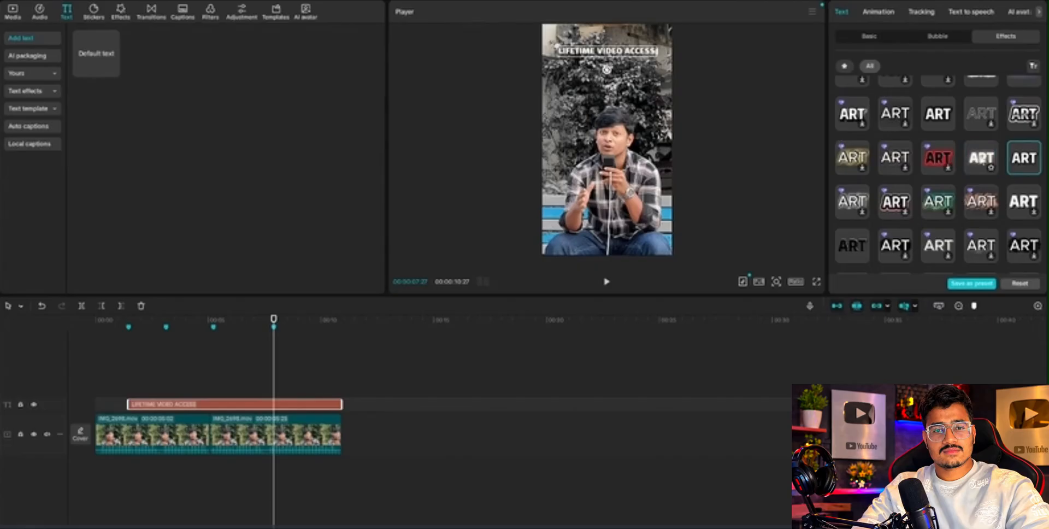
{"action": "left_click", "coordinate": [981, 158]}
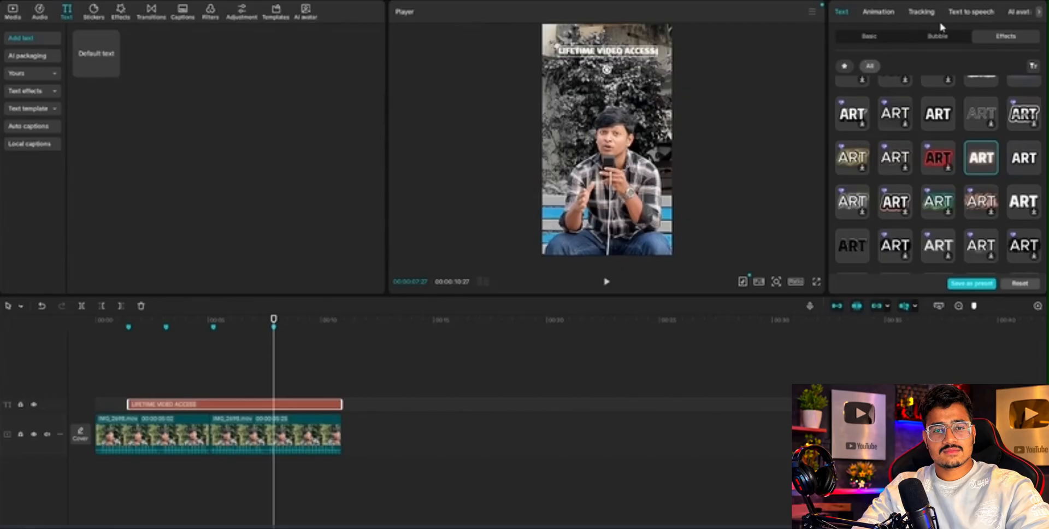
Apply the Fade In entrance animation to the title and move the playhead to the title's start at 1:14.
{"action": "left_click", "coordinate": [877, 11]}
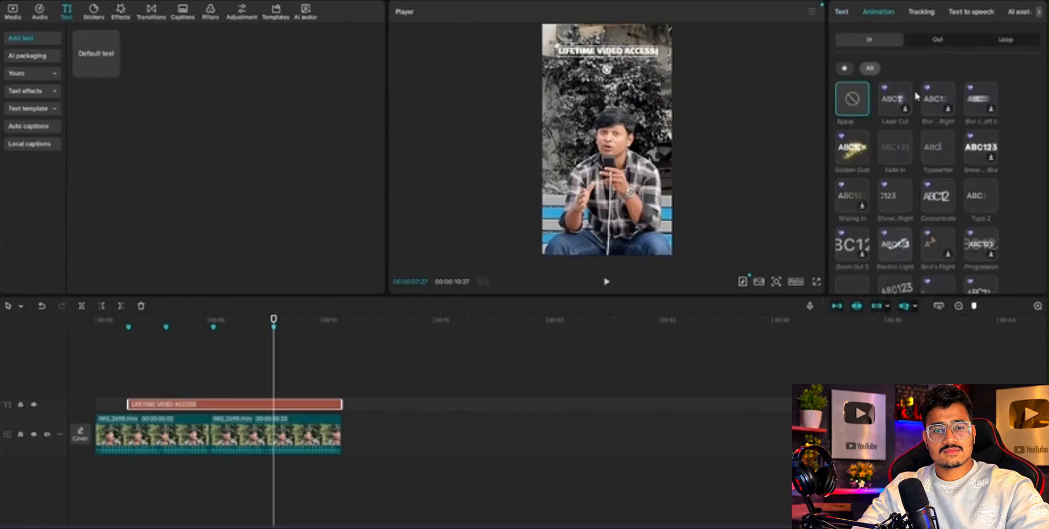
{"action": "left_click", "coordinate": [896, 144]}
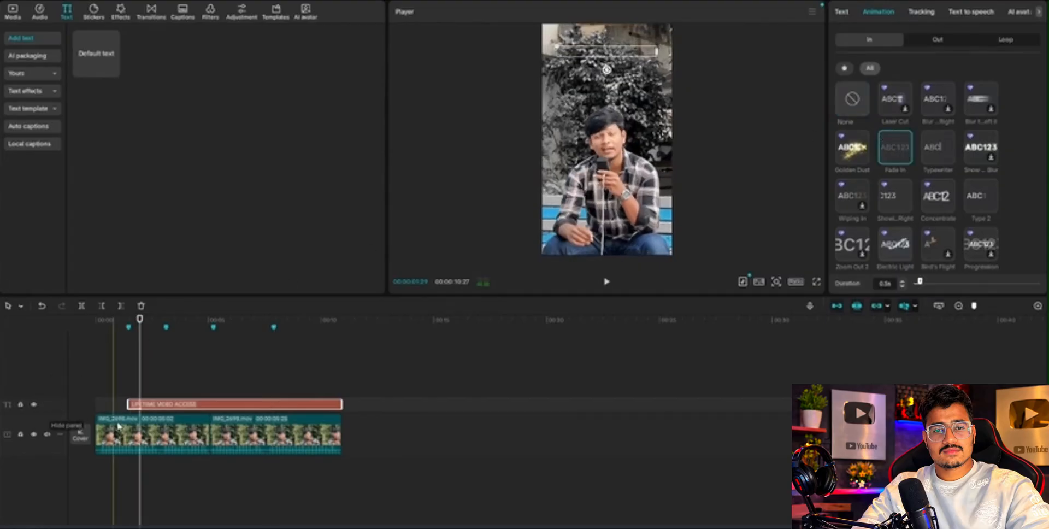
{"action": "left_click", "coordinate": [126, 376]}
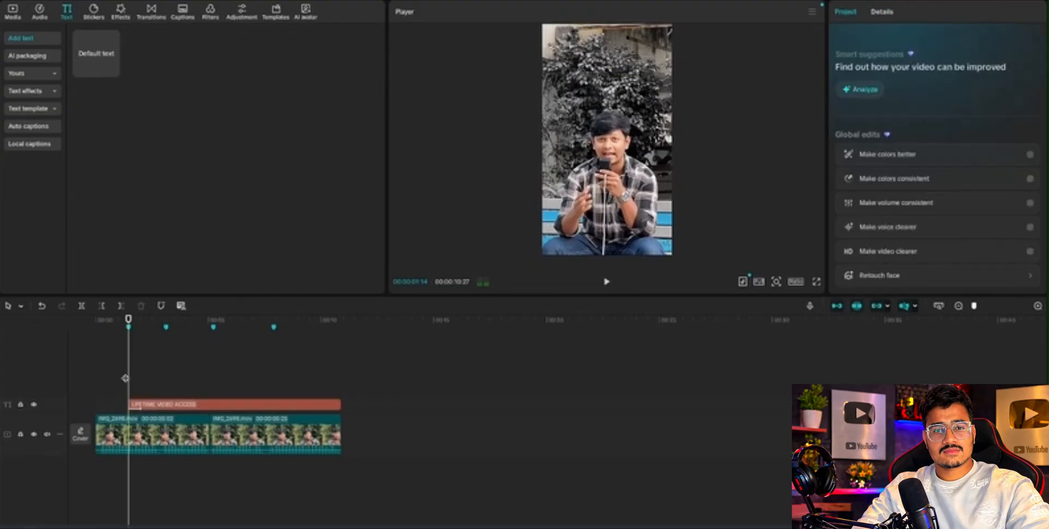
Switch the title's entrance animation to Typewriter and set its duration to 1.0 s.
{"action": "left_click", "coordinate": [190, 403]}
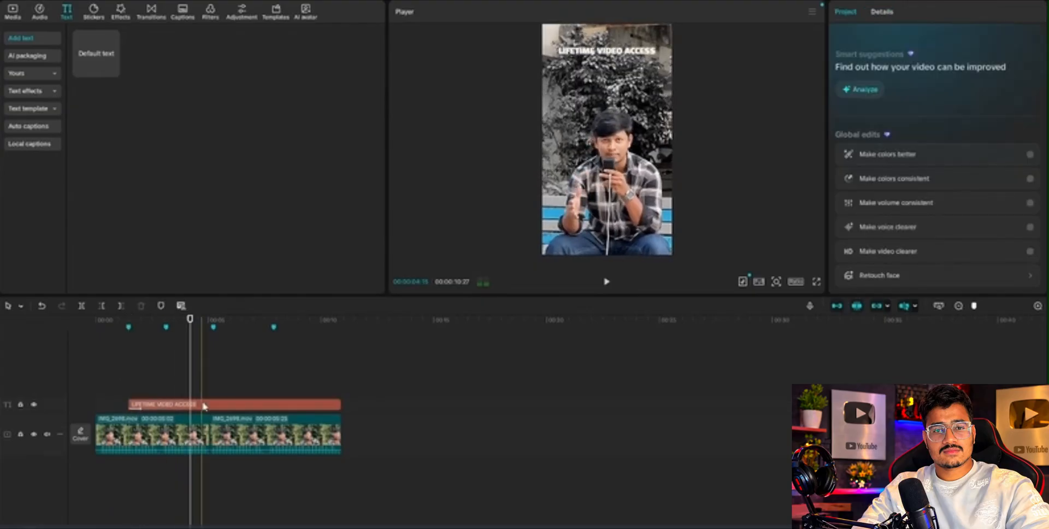
{"action": "left_click", "coordinate": [202, 403]}
{"action": "scroll", "coordinate": [921, 208], "scroll_direction": "down", "scroll_amount": 3}
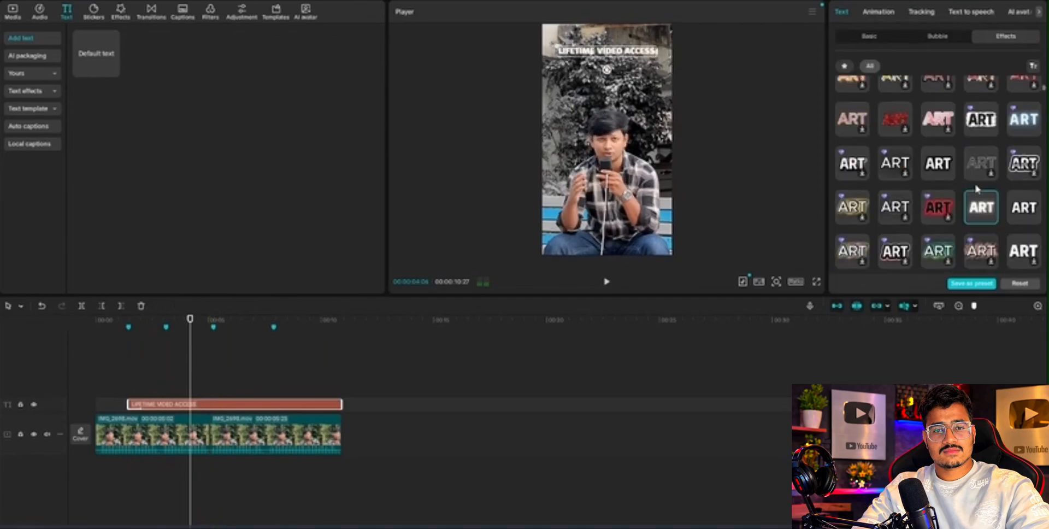
{"action": "left_click", "coordinate": [878, 12]}
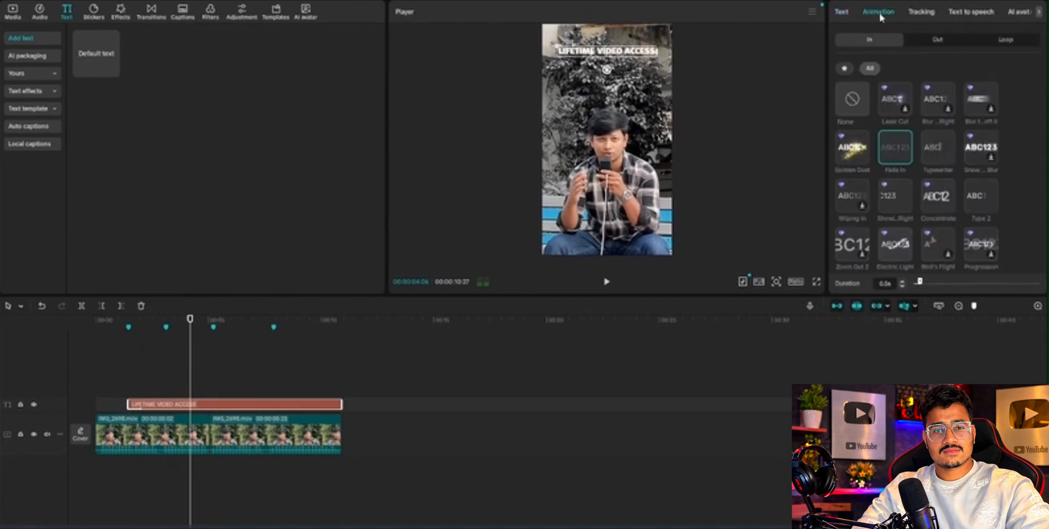
{"action": "left_click", "coordinate": [940, 148]}
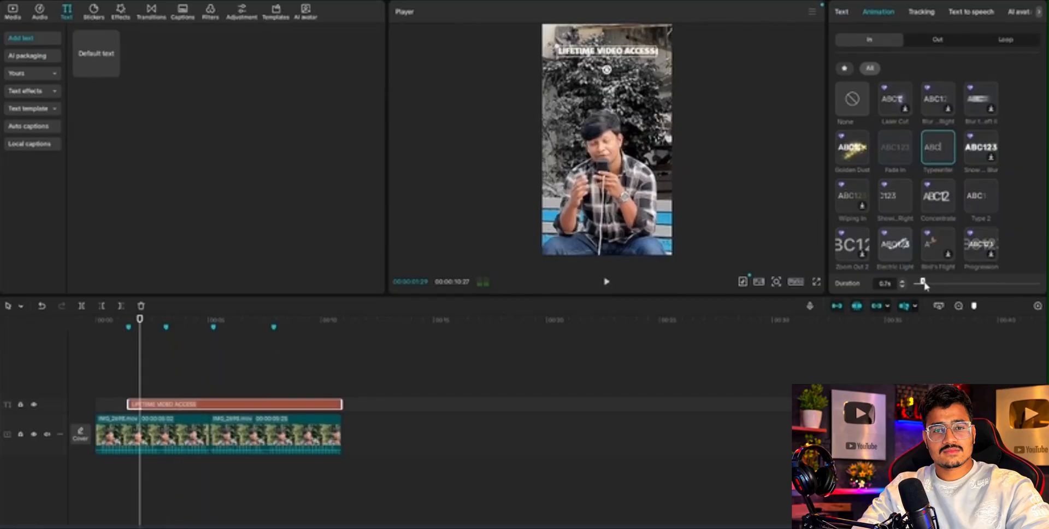
{"action": "left_click_drag", "start_coordinate": [920, 284], "coordinate": [929, 285]}
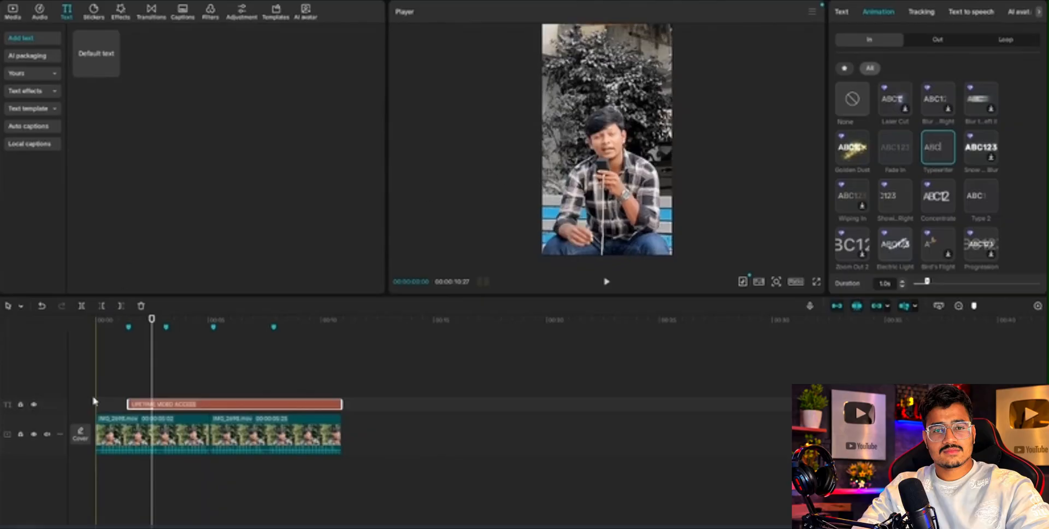
Play the video from the start to check the title's typewriter entrance.
{"action": "left_click", "coordinate": [75, 397]}
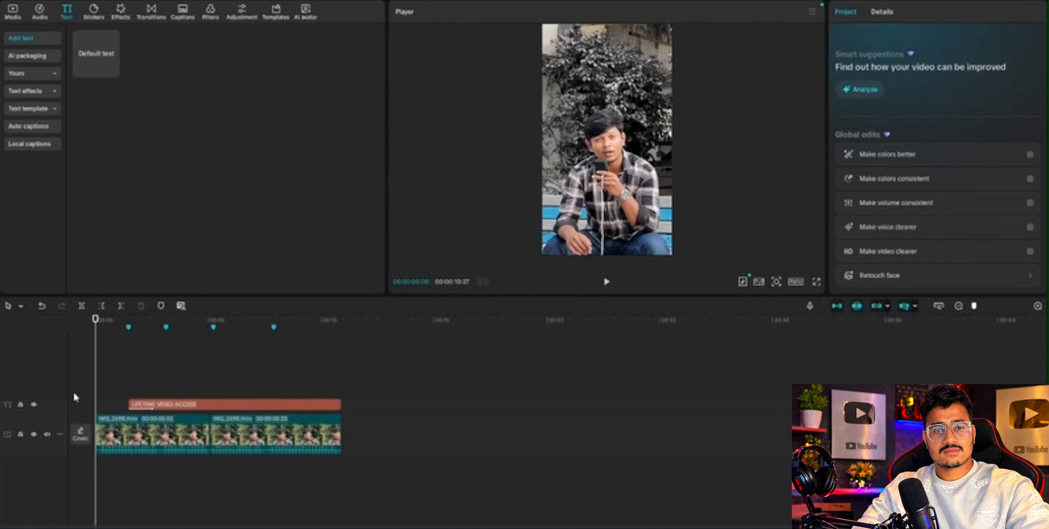
{"action": "key", "text": "space"}
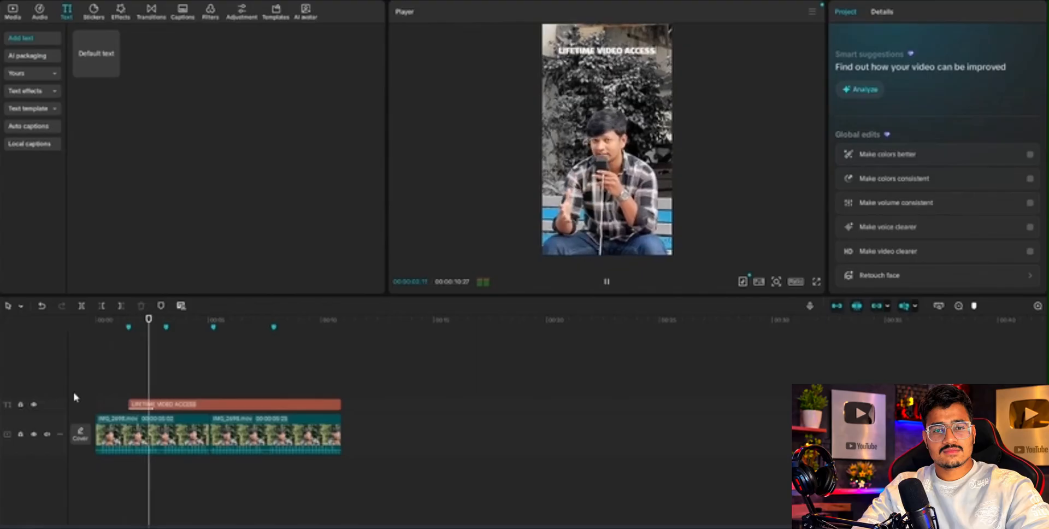
{"action": "key", "text": "space"}
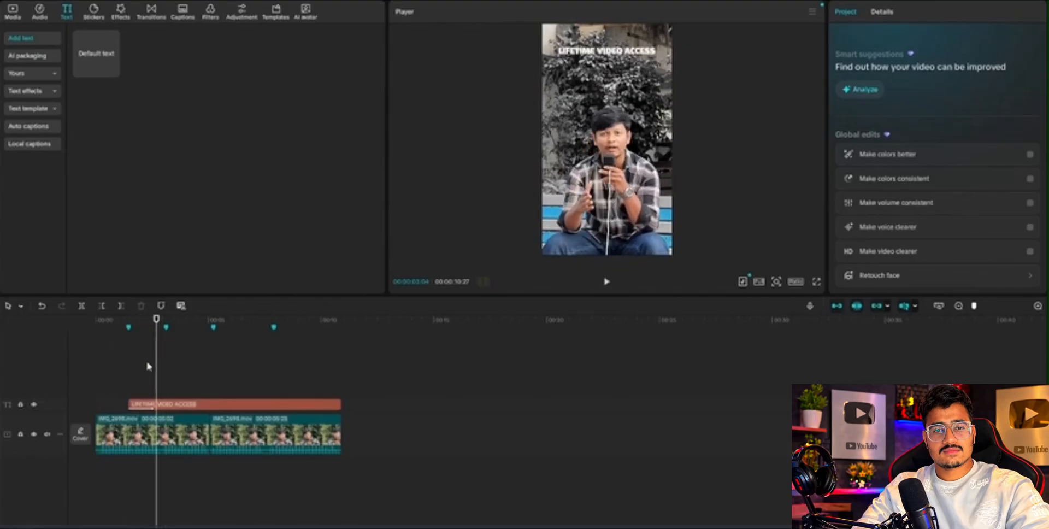
Copy the LIFETIME VIDEO ACCESS title and paste the duplicate at the second timeline marker.
{"action": "left_click", "coordinate": [185, 404]}
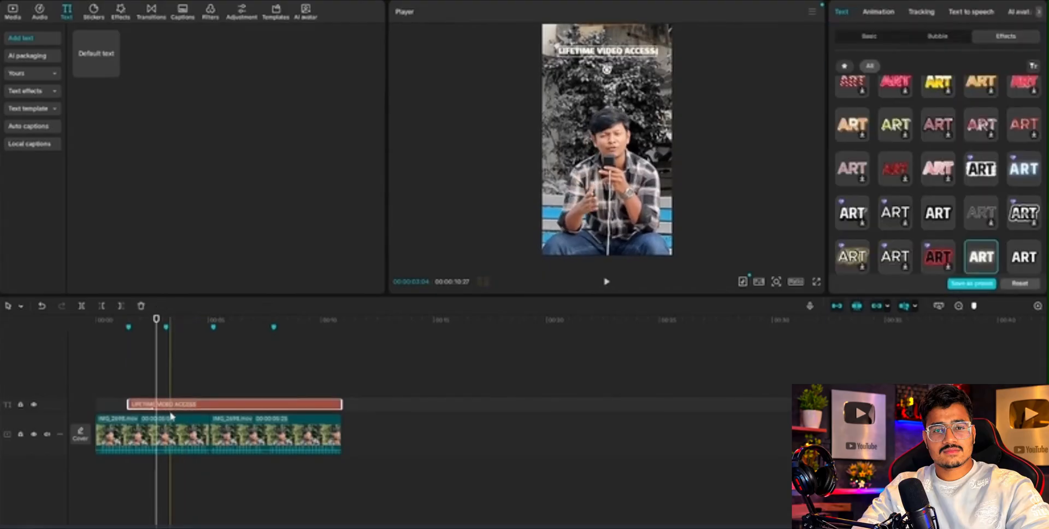
{"action": "right_click", "coordinate": [174, 406]}
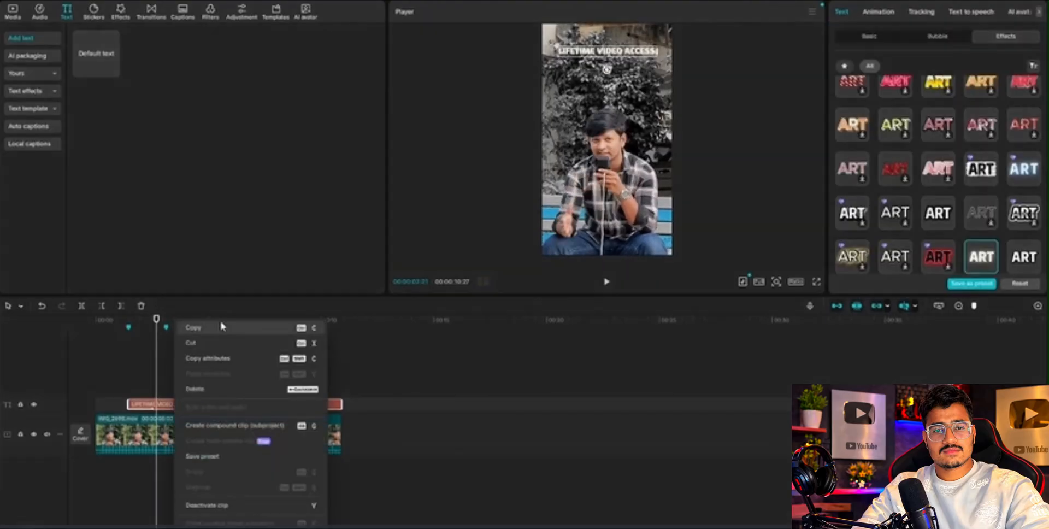
{"action": "left_click", "coordinate": [199, 328]}
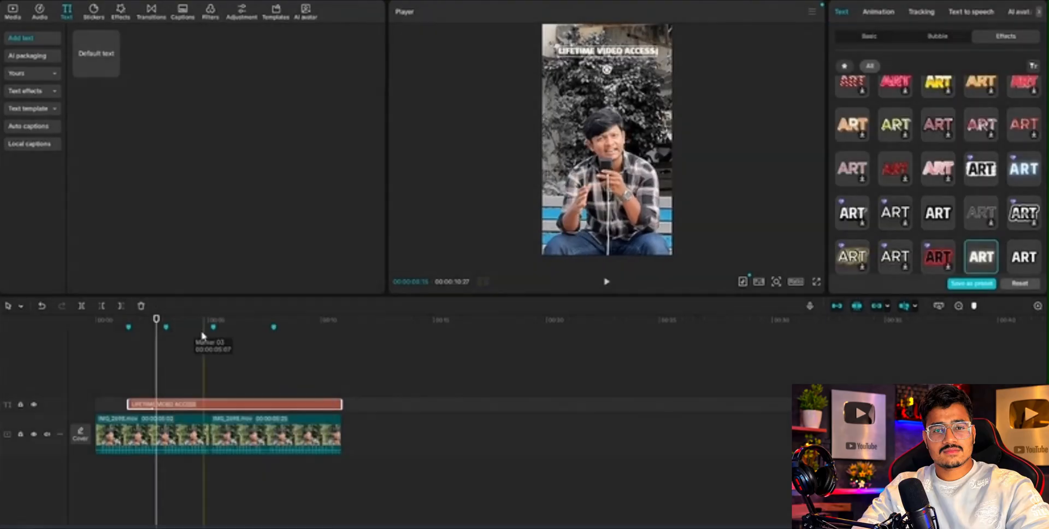
{"action": "left_click", "coordinate": [167, 352]}
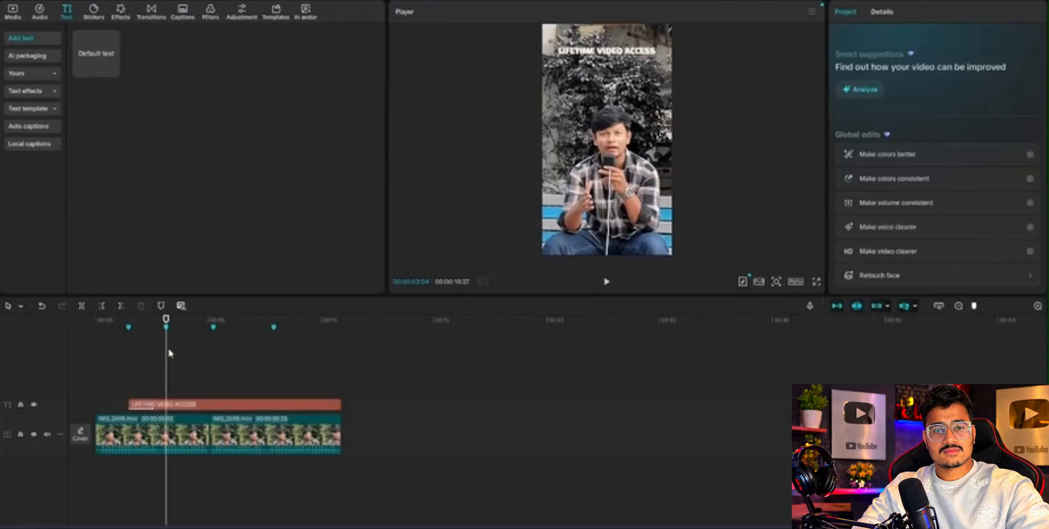
{"action": "key", "text": "ctrl+v"}
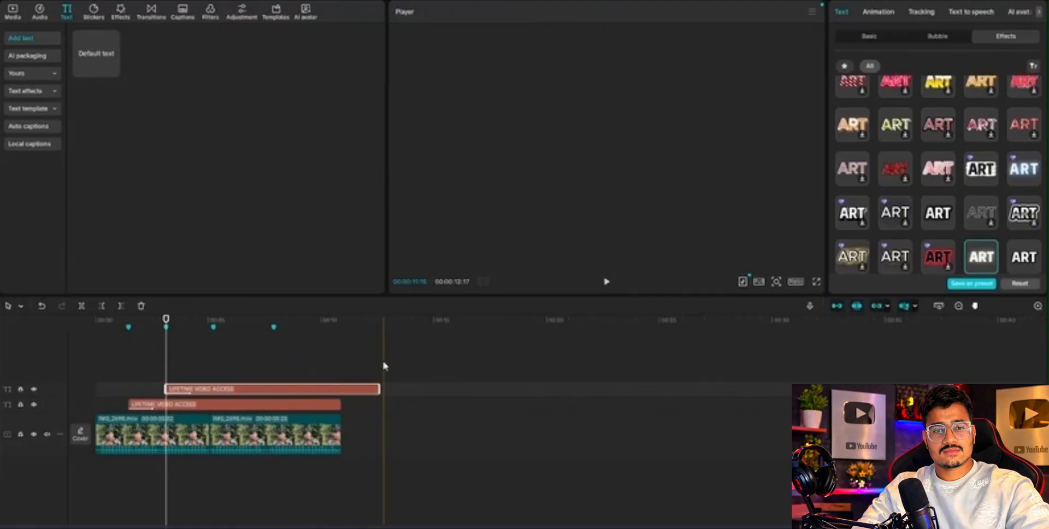
Trim the end of the duplicated title to match the end of the video clip.
{"action": "left_click", "coordinate": [301, 354]}
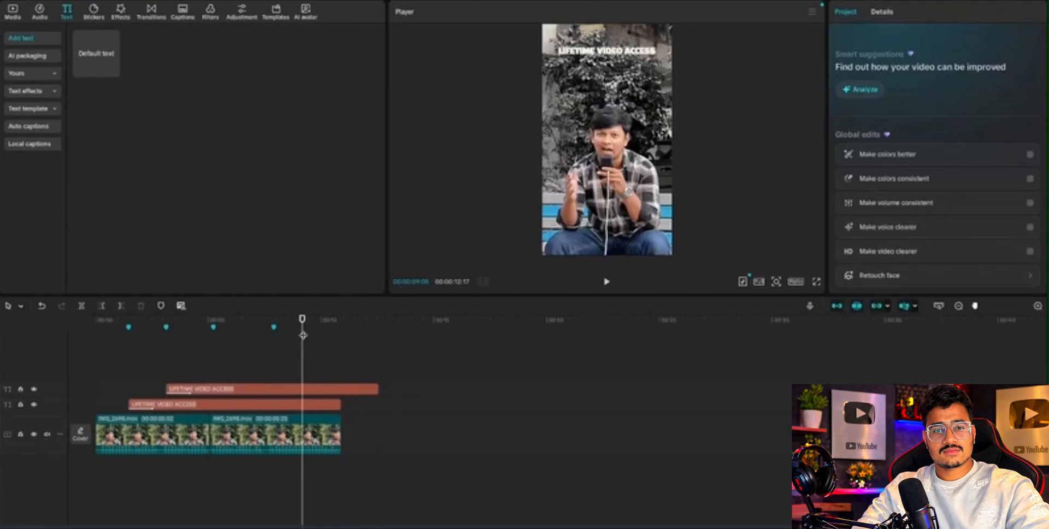
{"action": "left_click", "coordinate": [353, 364]}
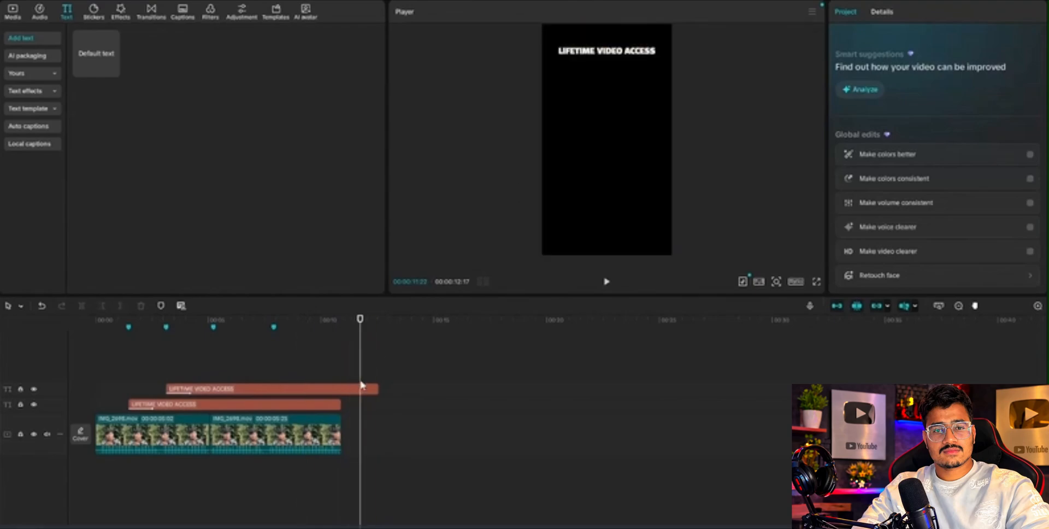
{"action": "left_click", "coordinate": [377, 388]}
{"action": "left_click_drag", "start_coordinate": [382, 388], "coordinate": [341, 388]}
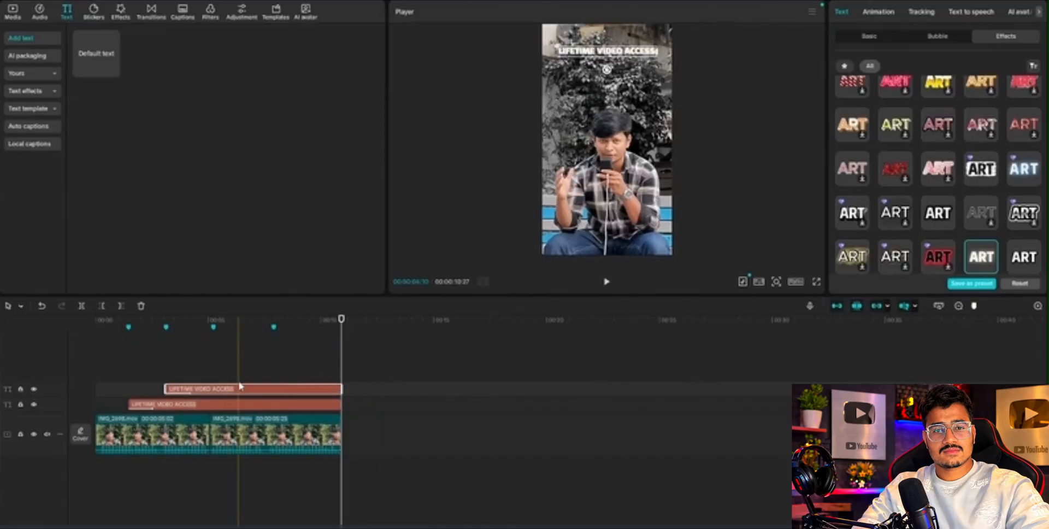
Play the section around the second marker to hear what the second title should say.
{"action": "left_click", "coordinate": [166, 362]}
{"action": "key", "text": "space"}
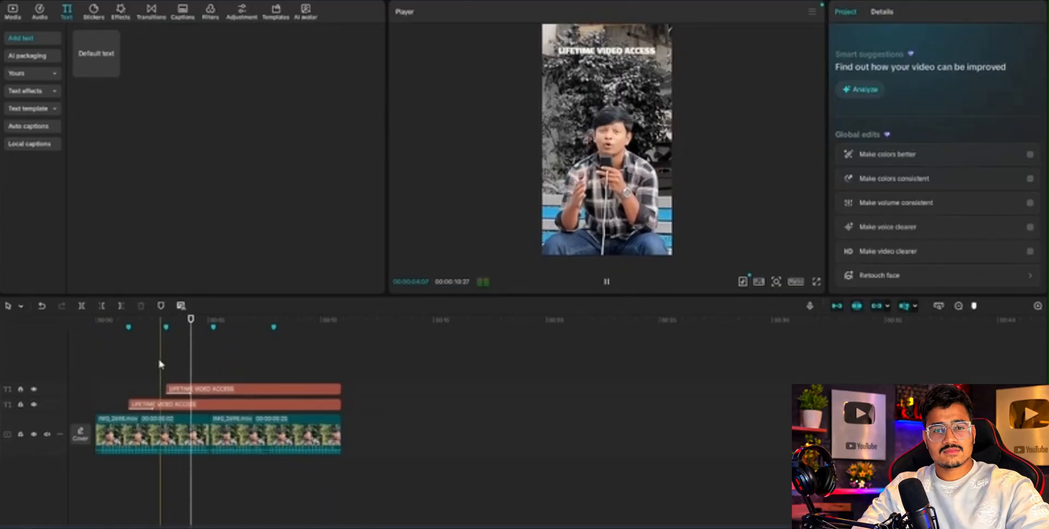
{"action": "left_click", "coordinate": [146, 364]}
{"action": "key", "text": "space"}
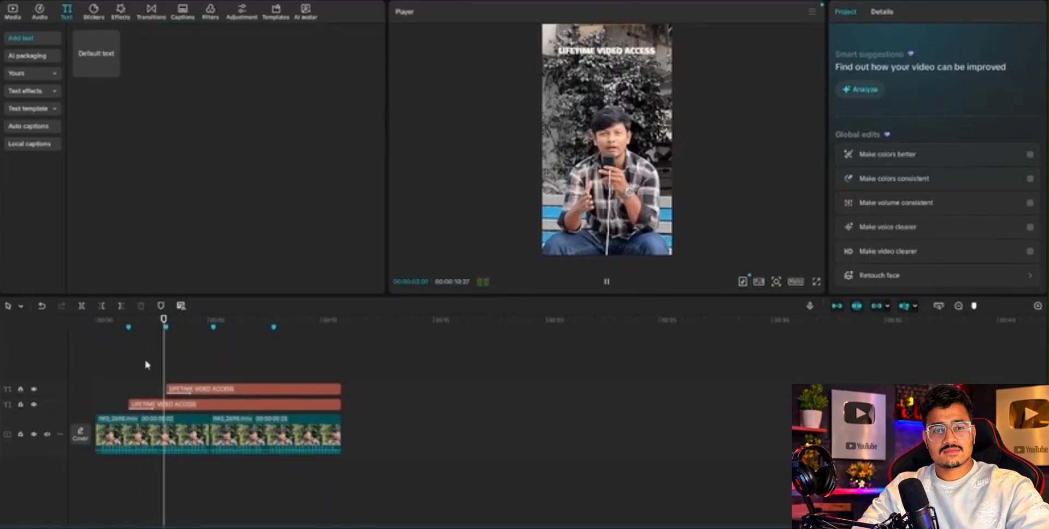
{"action": "key", "text": "space"}
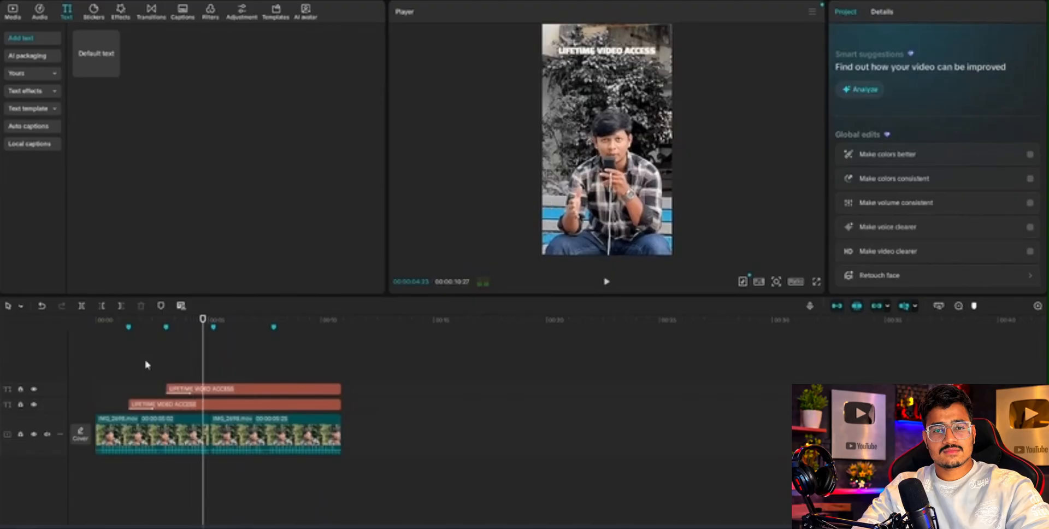
Move the duplicated title directly beneath the first title in the video frame, with the playhead at the third marker.
{"action": "left_click", "coordinate": [213, 387]}
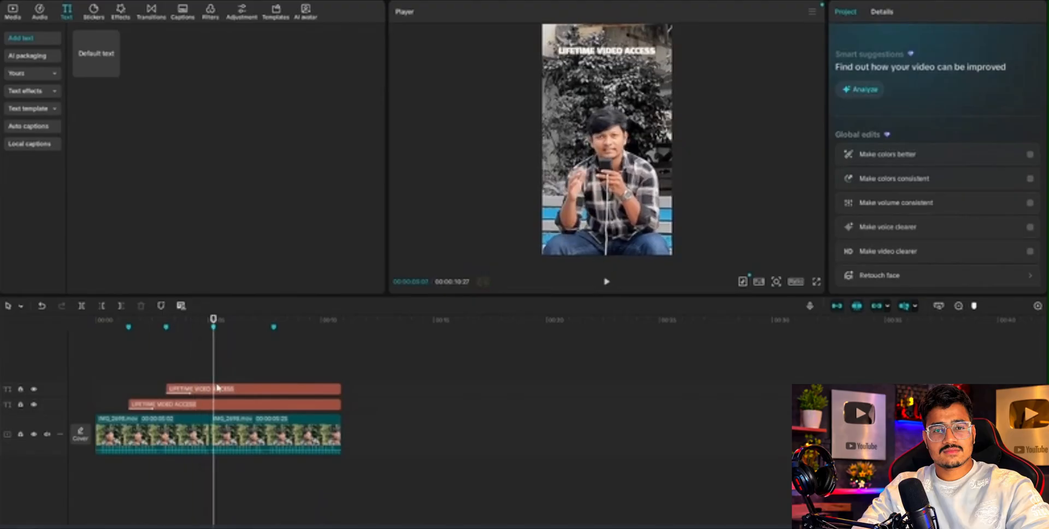
{"action": "left_click", "coordinate": [232, 389]}
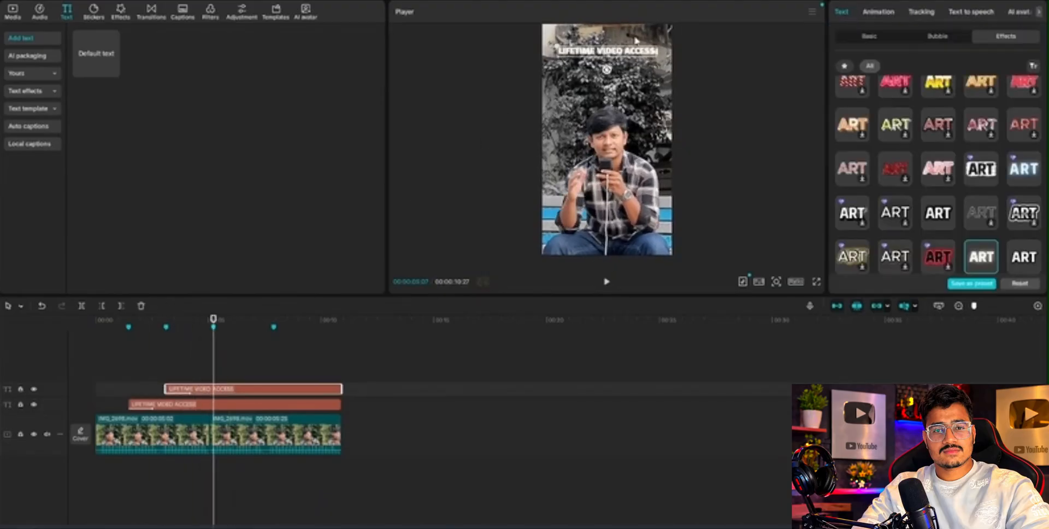
{"action": "left_click_drag", "start_coordinate": [614, 55], "coordinate": [612, 69]}
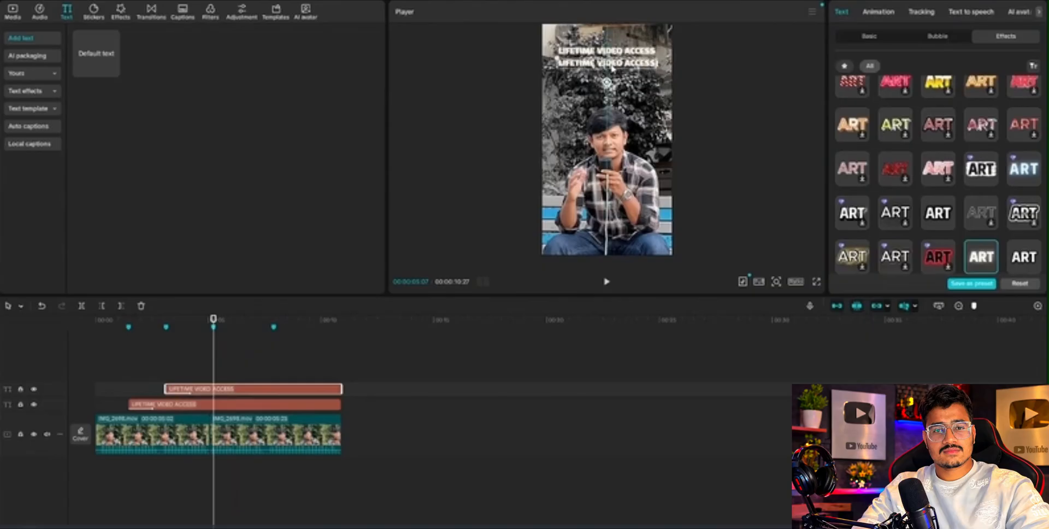
Replace the duplicated title's text with "24x7 customer support" and convert it to uppercase.
{"action": "left_click", "coordinate": [869, 37]}
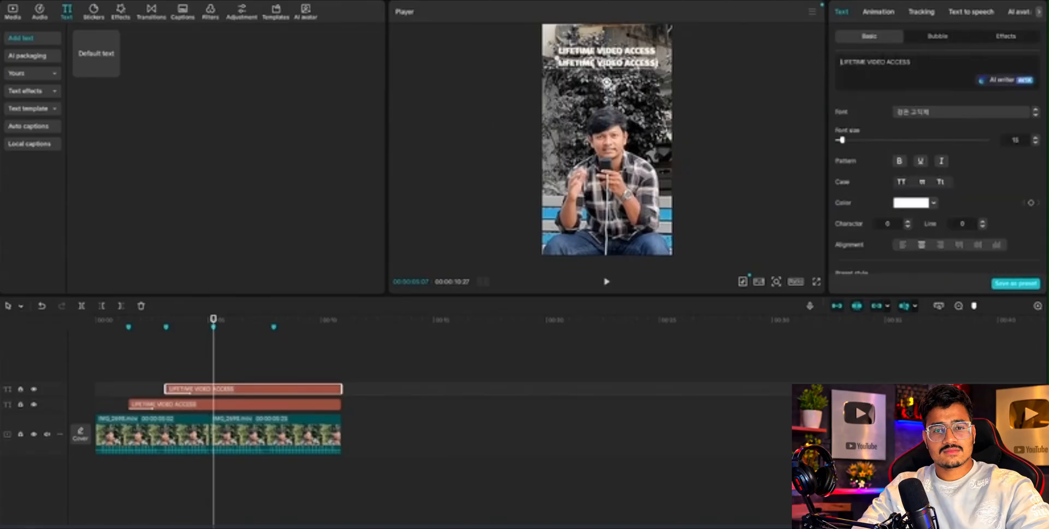
{"action": "triple_click", "coordinate": [863, 61]}
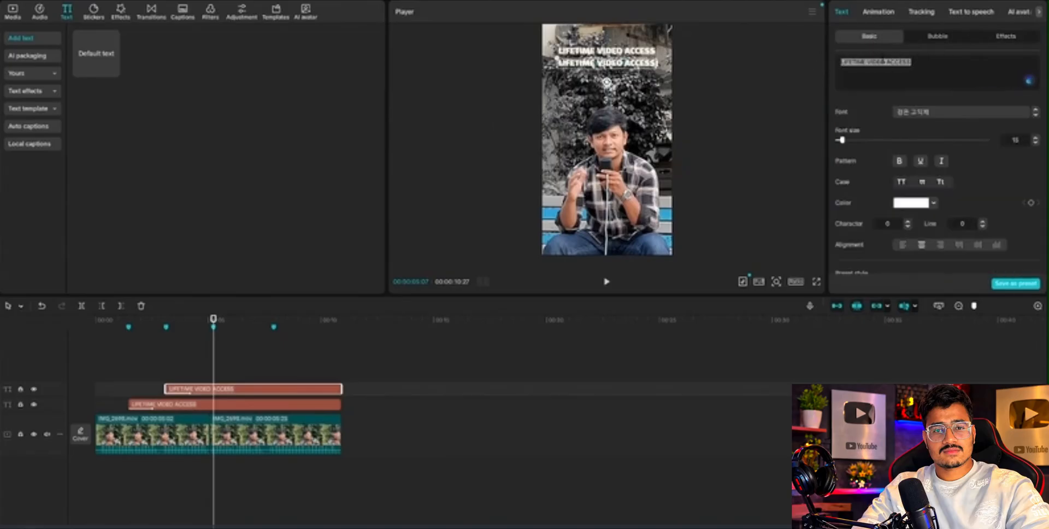
{"action": "double_click", "coordinate": [860, 62]}
{"action": "triple_click", "coordinate": [880, 60]}
{"action": "type", "text": "24x"}
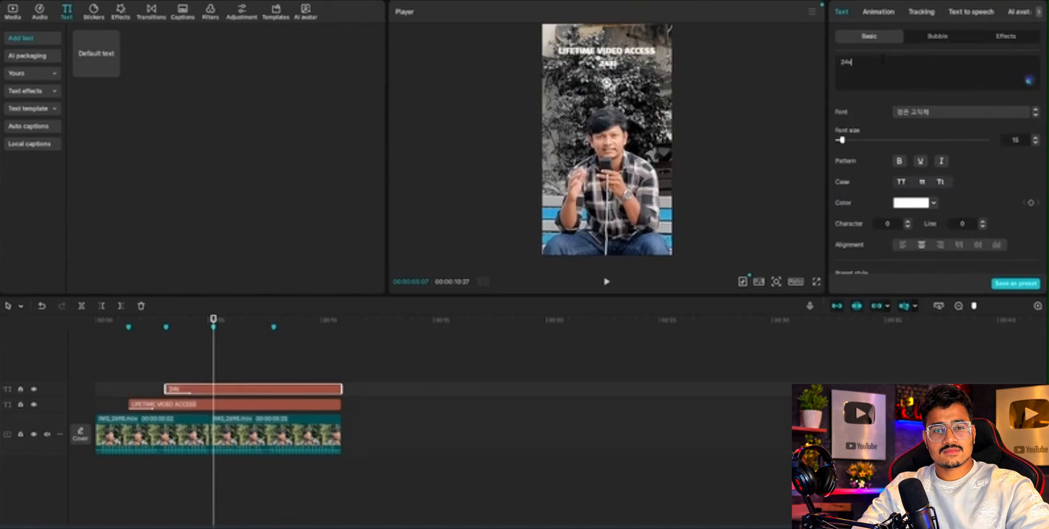
{"action": "type", "text": "7 cus"}
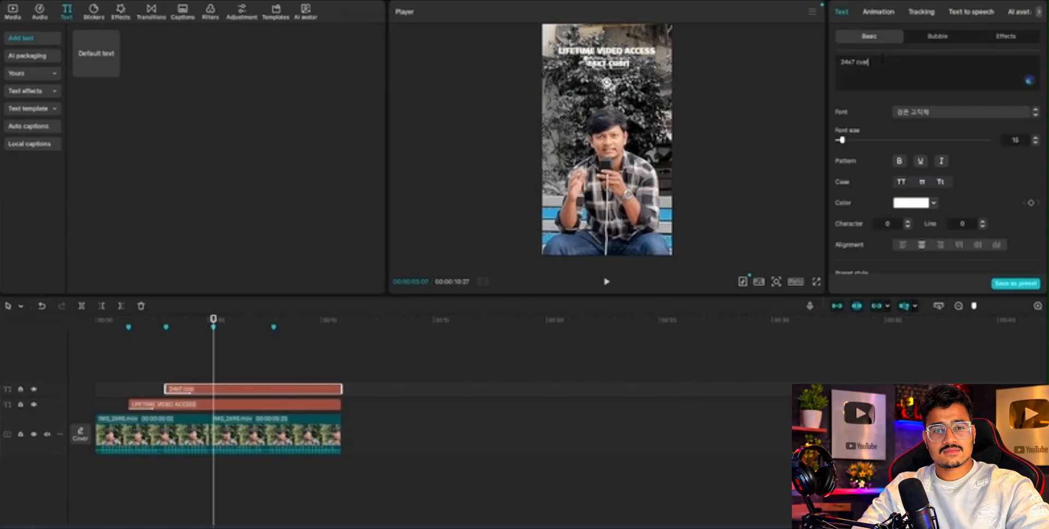
{"action": "type", "text": "tomer su"}
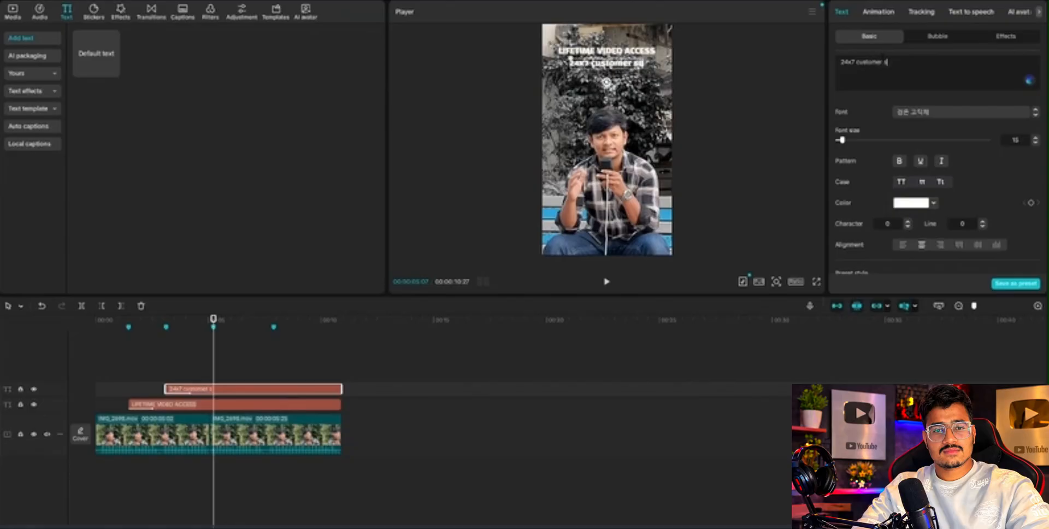
{"action": "type", "text": "pport"}
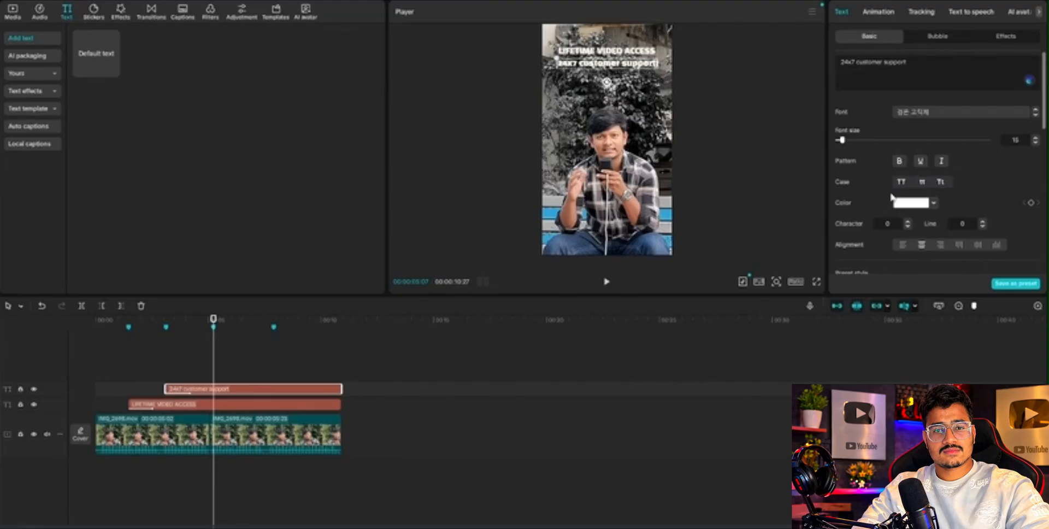
{"action": "left_click", "coordinate": [900, 183]}
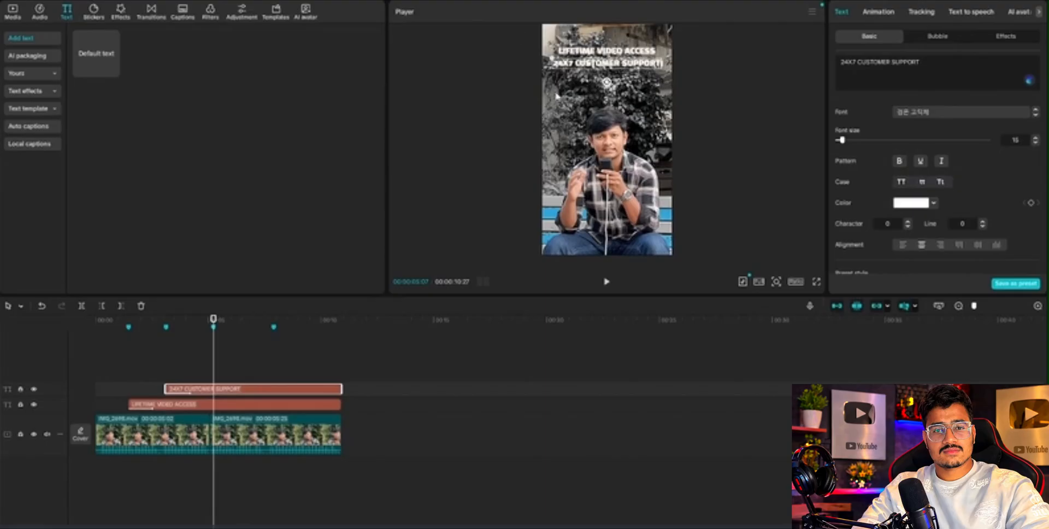
Play the video from the start to check the timing of both titles.
{"action": "left_click_drag", "start_coordinate": [214, 360], "coordinate": [26, 375]}
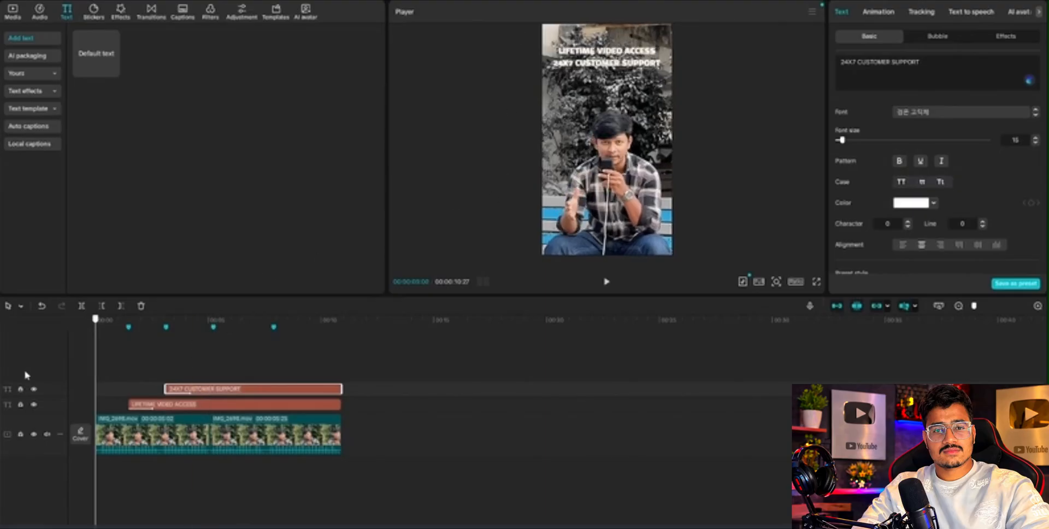
{"action": "key", "text": "space"}
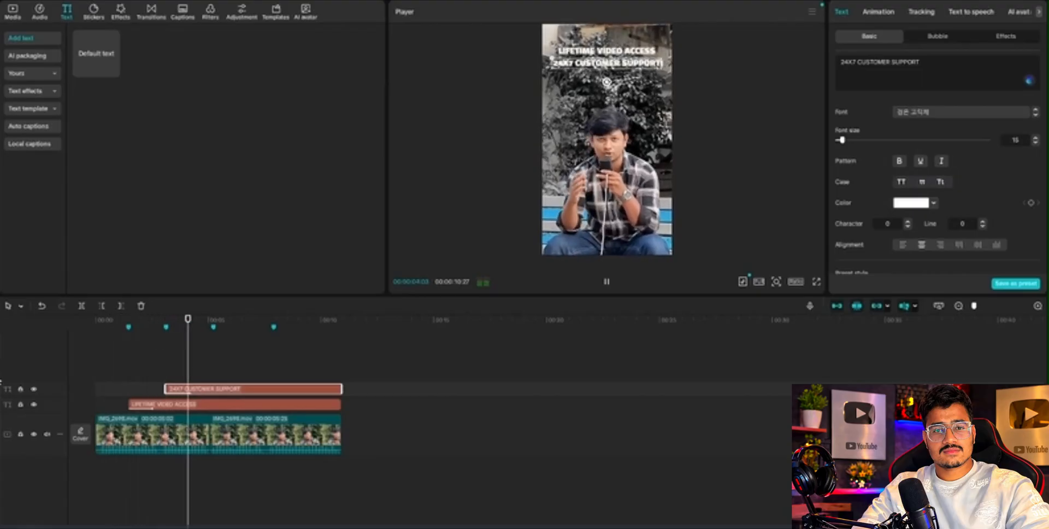
{"action": "key", "text": "space"}
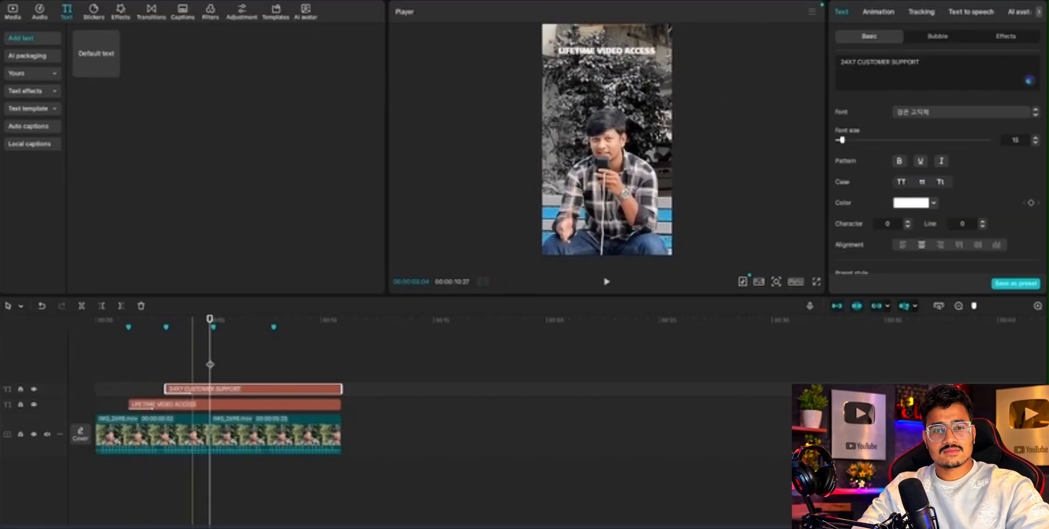
Paste copies of the LIFETIME VIDEO ACCESS title at the third and fourth timeline markers.
{"action": "left_click", "coordinate": [212, 349]}
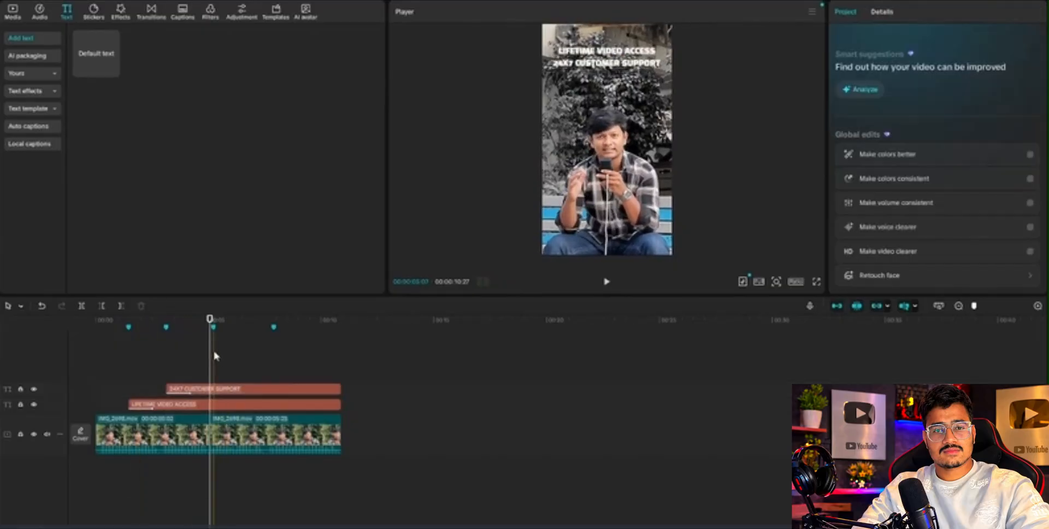
{"action": "key", "text": "ctrl+v"}
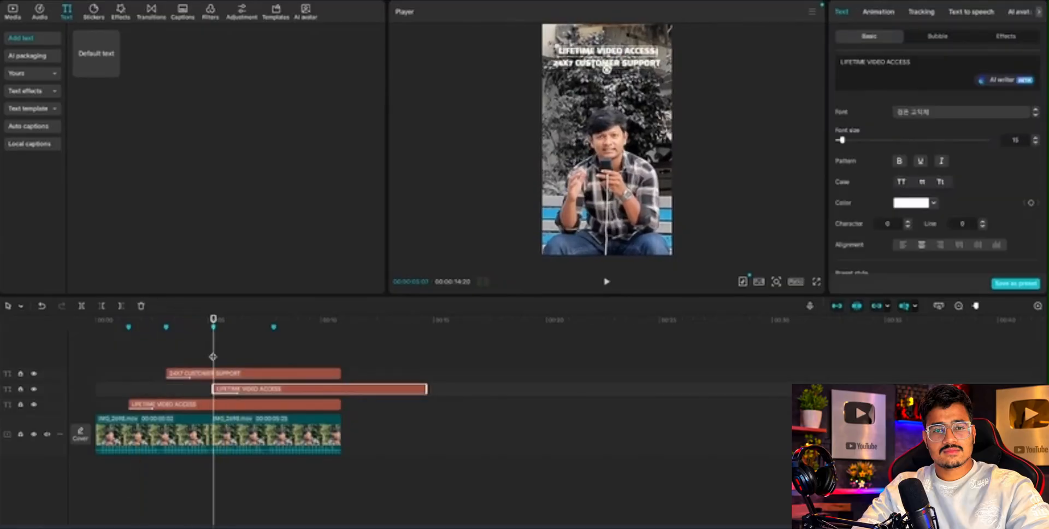
{"action": "left_click", "coordinate": [271, 351]}
{"action": "key", "text": "ctrl+v"}
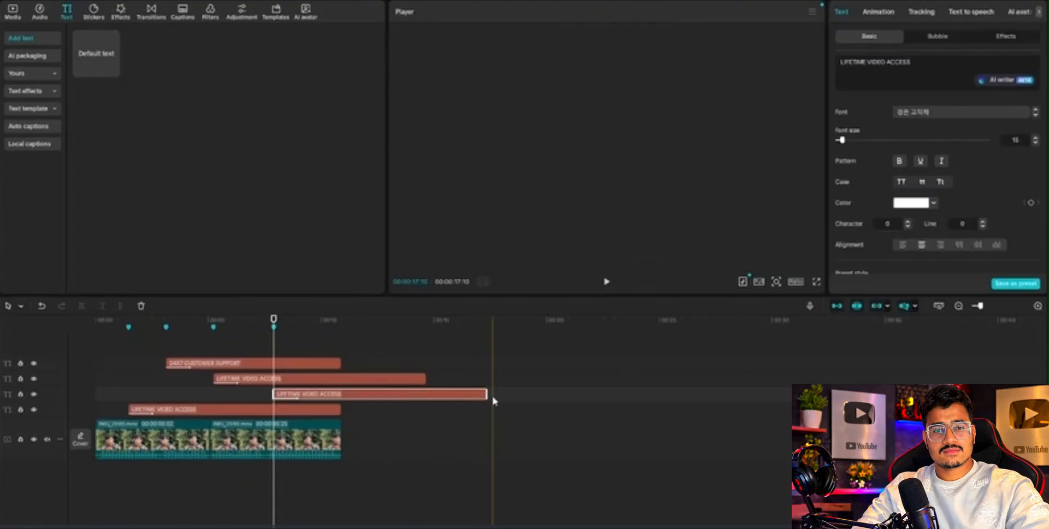
Trim the ends of the two pasted LIFETIME VIDEO ACCESS titles at the third and fourth markers to match the video clip's end.
{"action": "left_click_drag", "start_coordinate": [486, 393], "coordinate": [415, 400]}
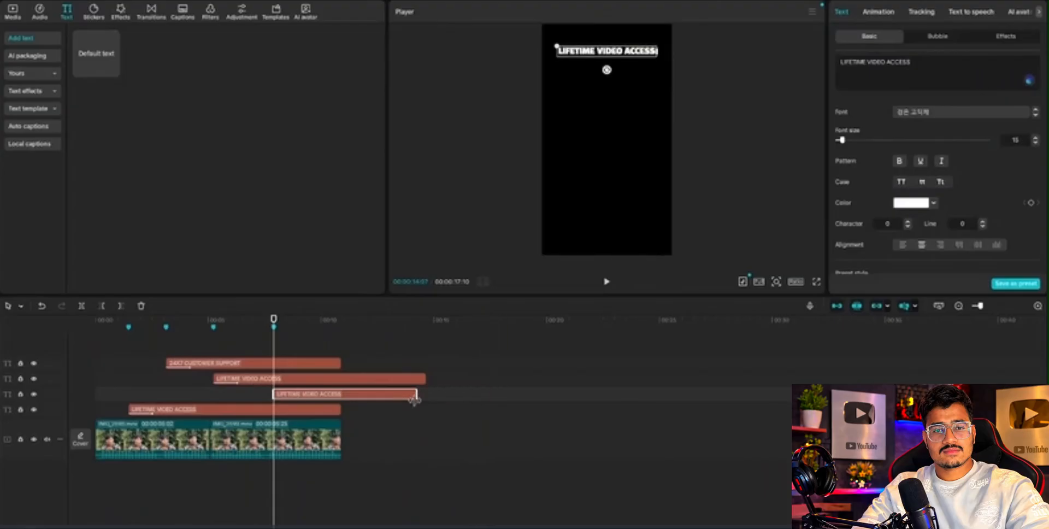
{"action": "left_click", "coordinate": [377, 361]}
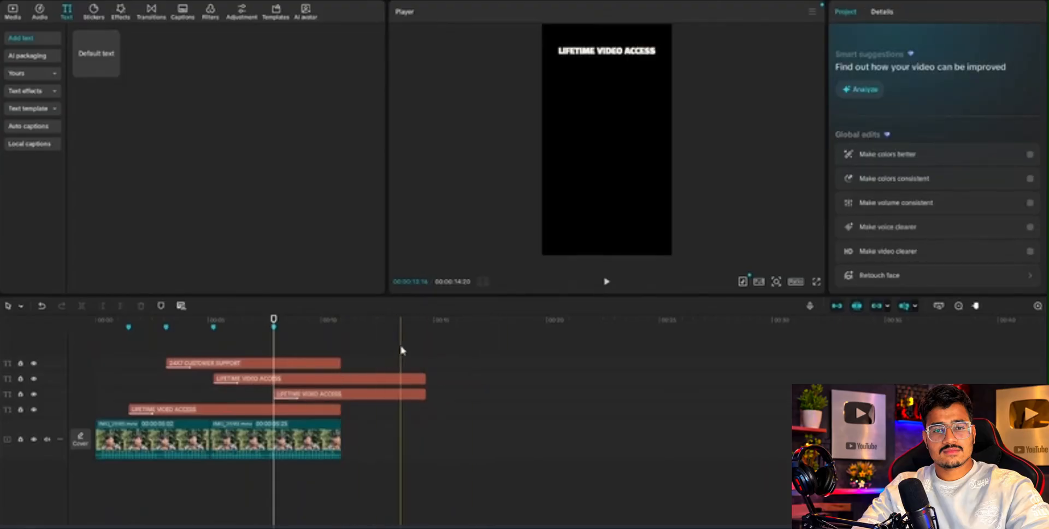
{"action": "left_click_drag", "start_coordinate": [400, 349], "coordinate": [426, 428]}
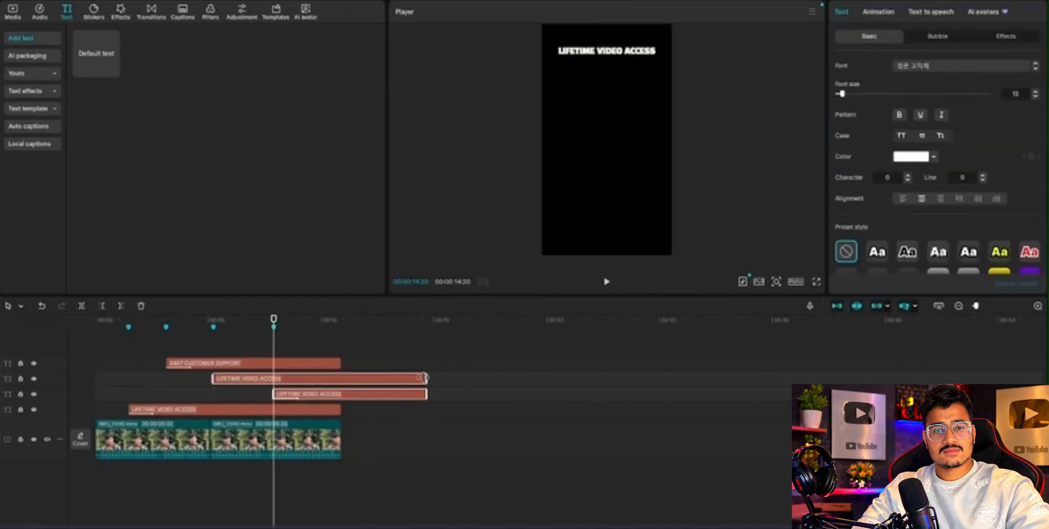
{"action": "left_click_drag", "start_coordinate": [425, 378], "coordinate": [342, 378]}
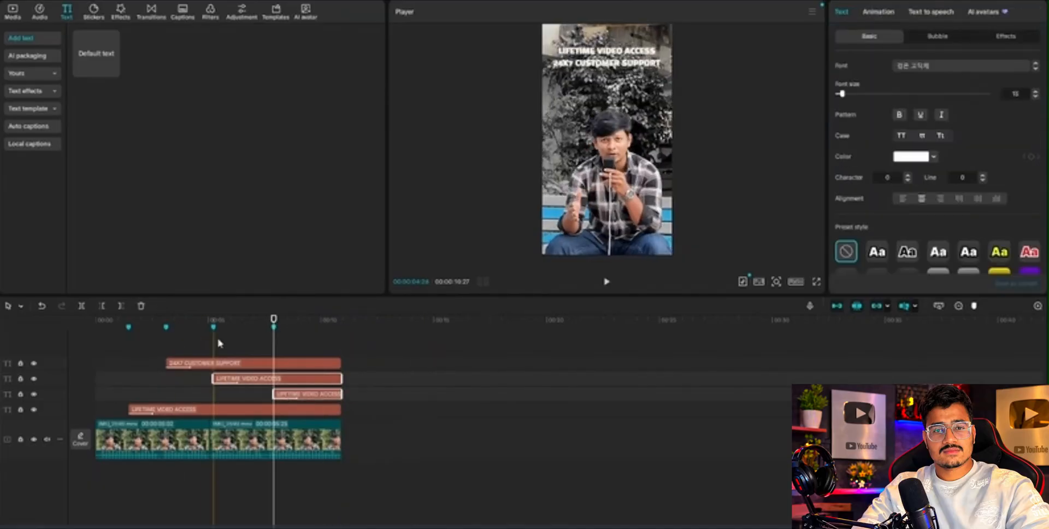
Replace the text of the title at the third marker with "skilled teachers" and convert it to uppercase.
{"action": "left_click", "coordinate": [162, 339]}
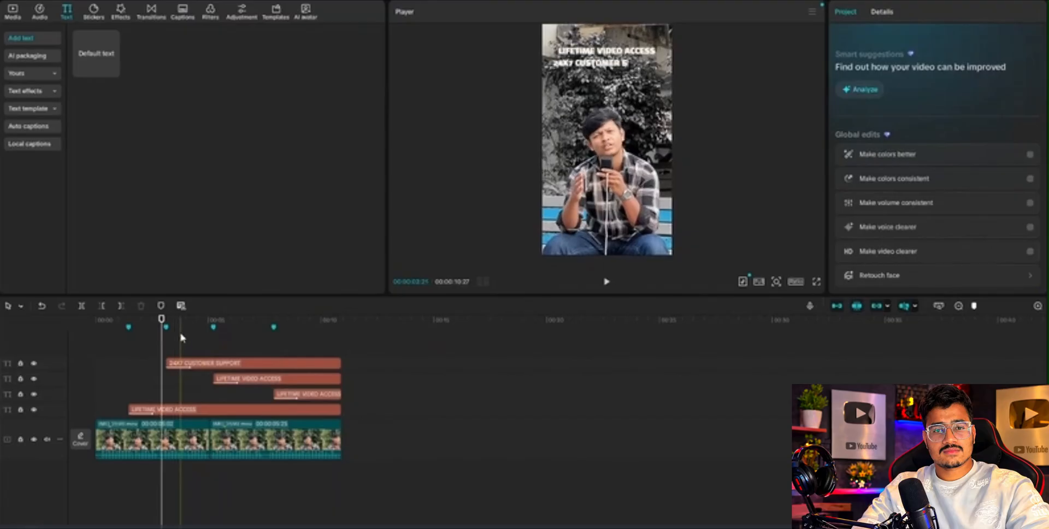
{"action": "left_click", "coordinate": [214, 340]}
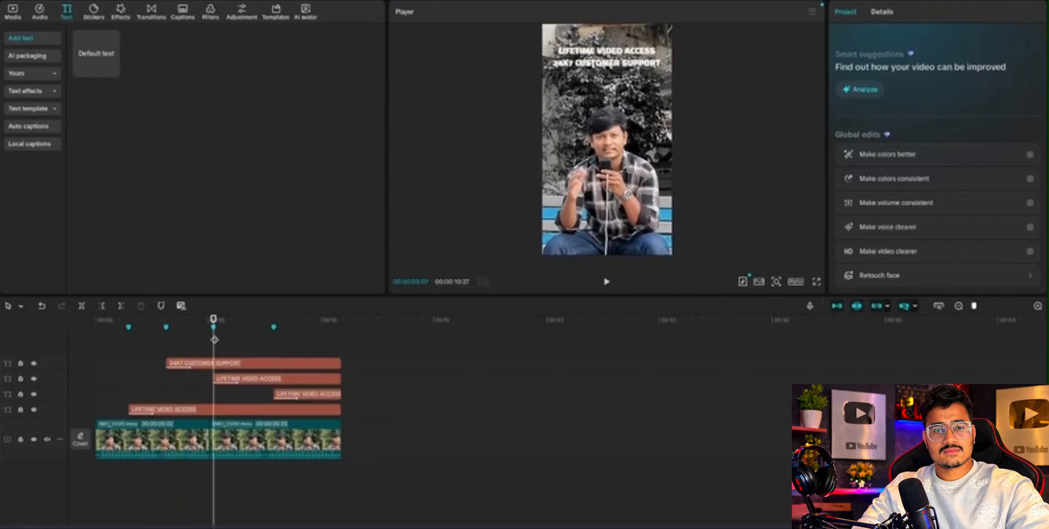
{"action": "left_click", "coordinate": [273, 376]}
{"action": "key", "text": "ctrl+shift+Left"}
{"action": "key", "text": "ctrl+shift+Left"}
{"action": "key", "text": "ctrl+shift+Left"}
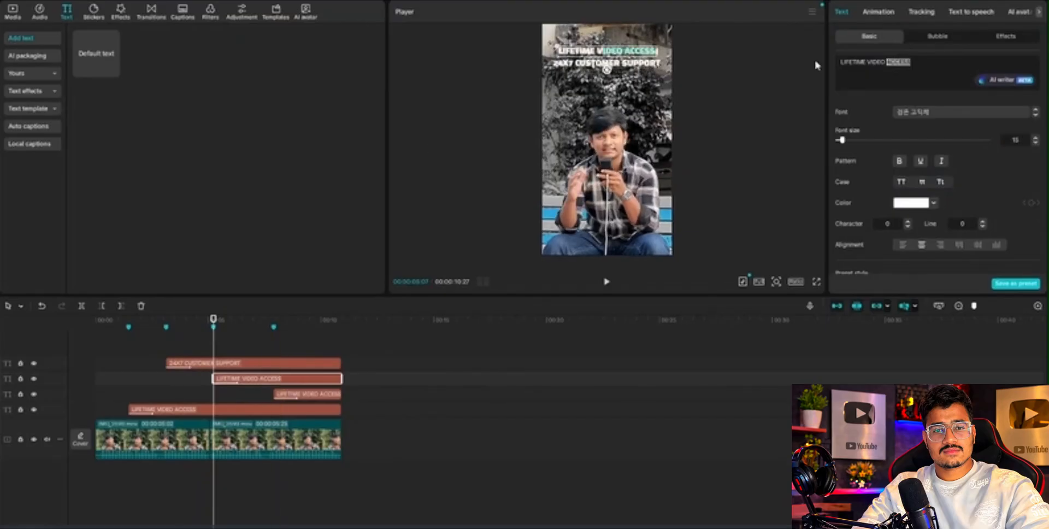
{"action": "key", "text": "BackSpace"}
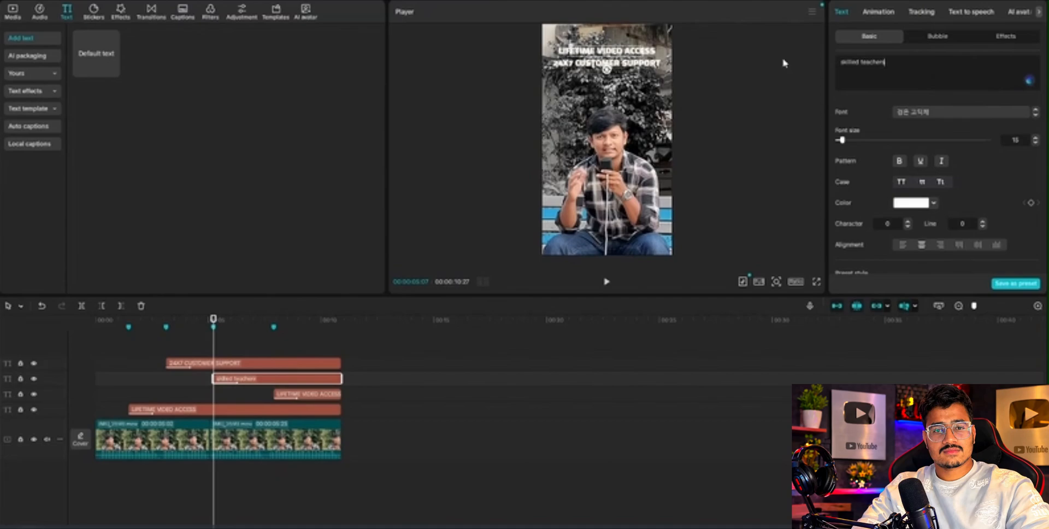
{"action": "left_click", "coordinate": [901, 182]}
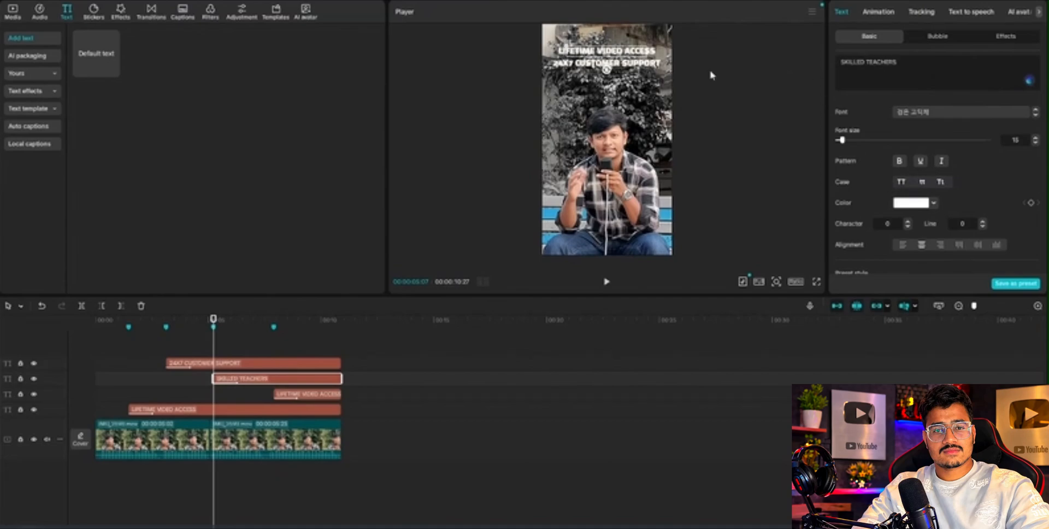
Stack SKILLED TEACHERS beneath 24X7 CUSTOMER SUPPORT in the video frame, and place the fourth-marker title directly below it.
{"action": "left_click_drag", "start_coordinate": [213, 346], "coordinate": [247, 343]}
{"action": "left_click_drag", "start_coordinate": [592, 57], "coordinate": [591, 85]}
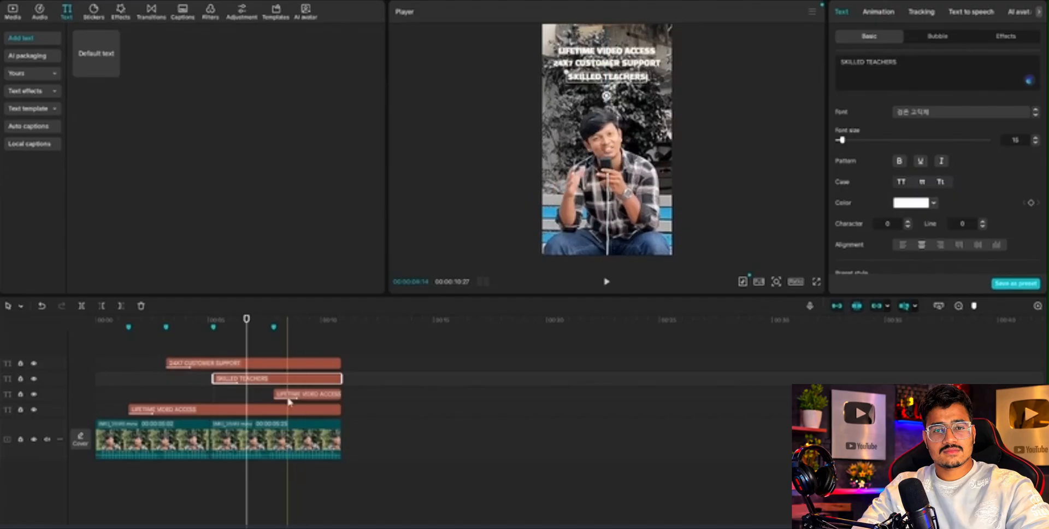
{"action": "left_click", "coordinate": [278, 337]}
{"action": "left_click_drag", "start_coordinate": [279, 337], "coordinate": [290, 337]}
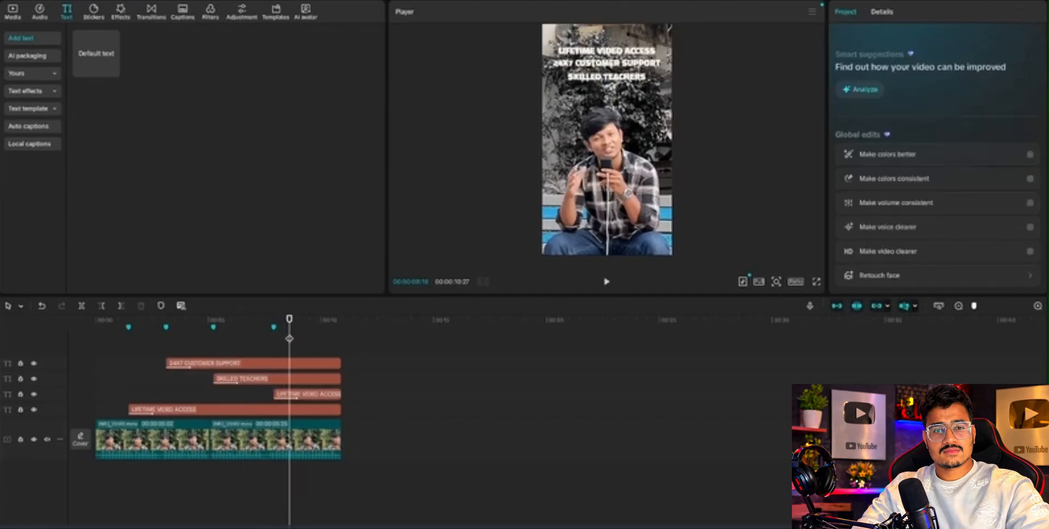
{"action": "left_click", "coordinate": [306, 394]}
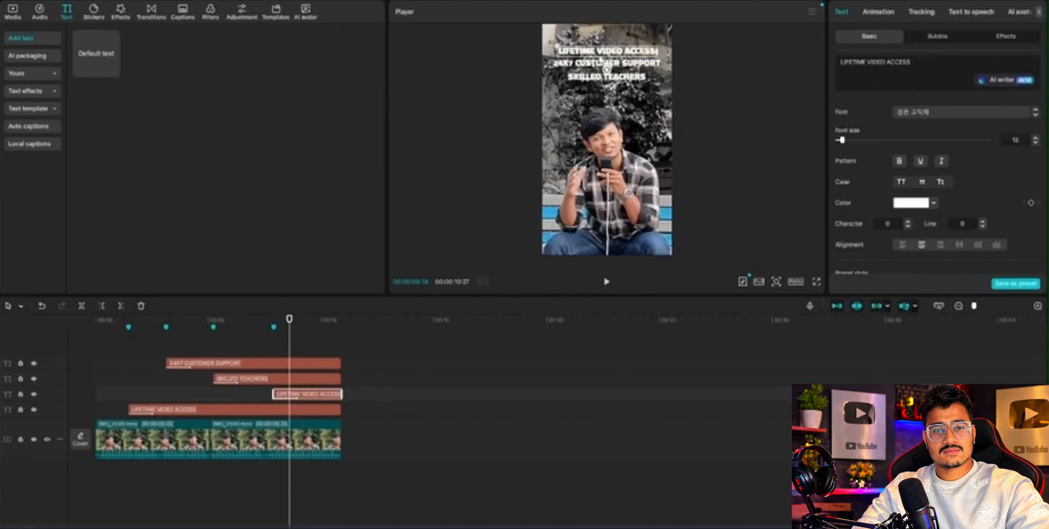
{"action": "left_click_drag", "start_coordinate": [605, 55], "coordinate": [599, 100]}
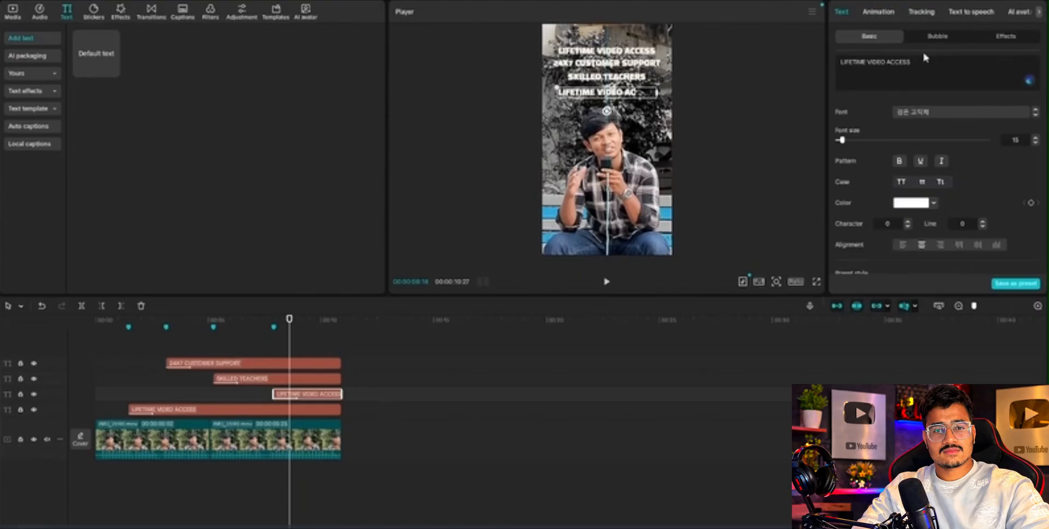
Replace the fourth-marker title's text with "course complition certificate" in uppercase, and set its font size to 14.
{"action": "key", "text": "ctrl+a"}
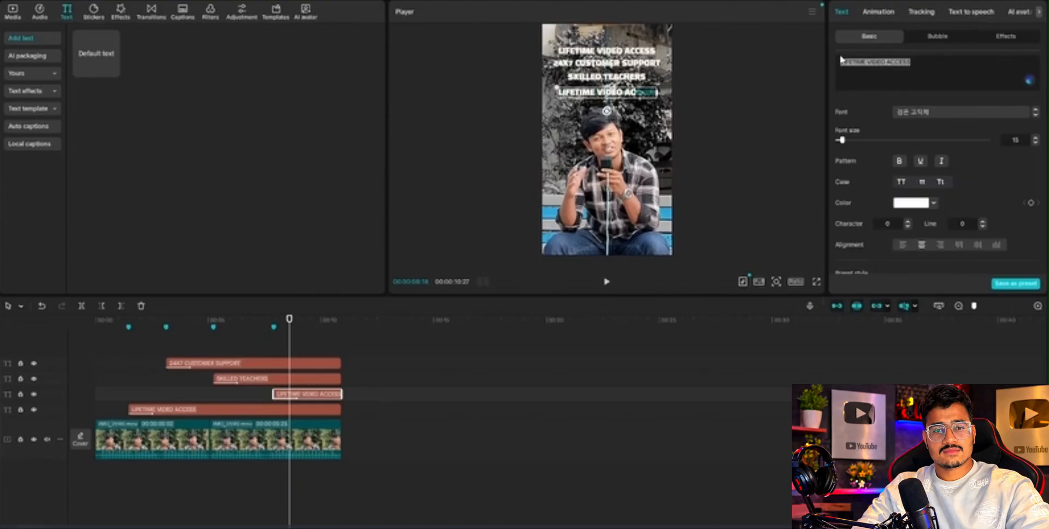
{"action": "key", "text": "BackSpace"}
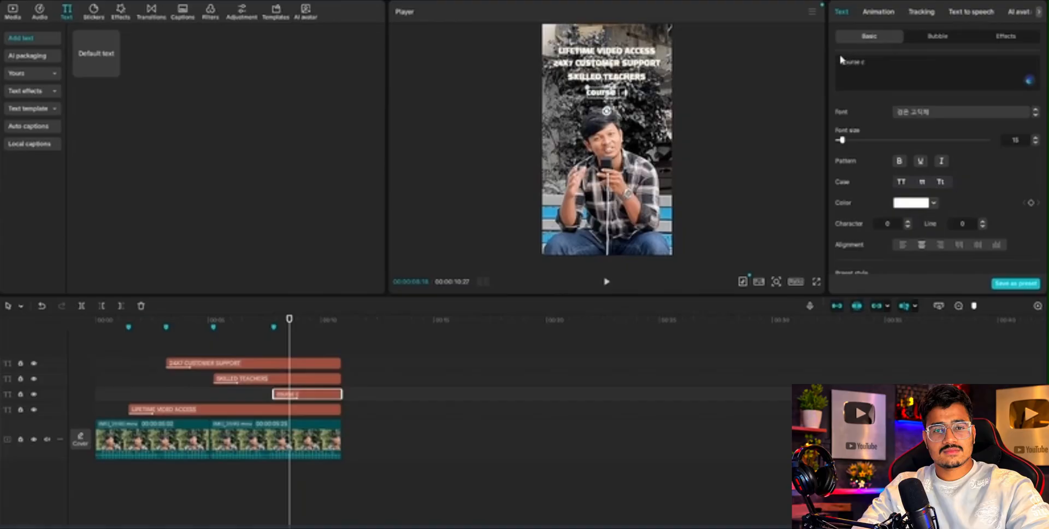
{"action": "type", "text": "course completion"}
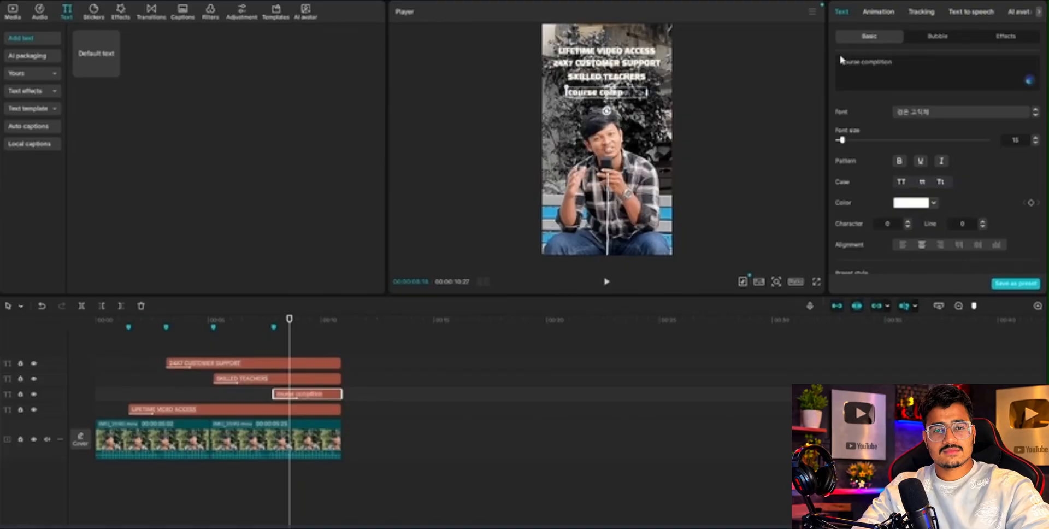
{"action": "type", "text": " certifi"}
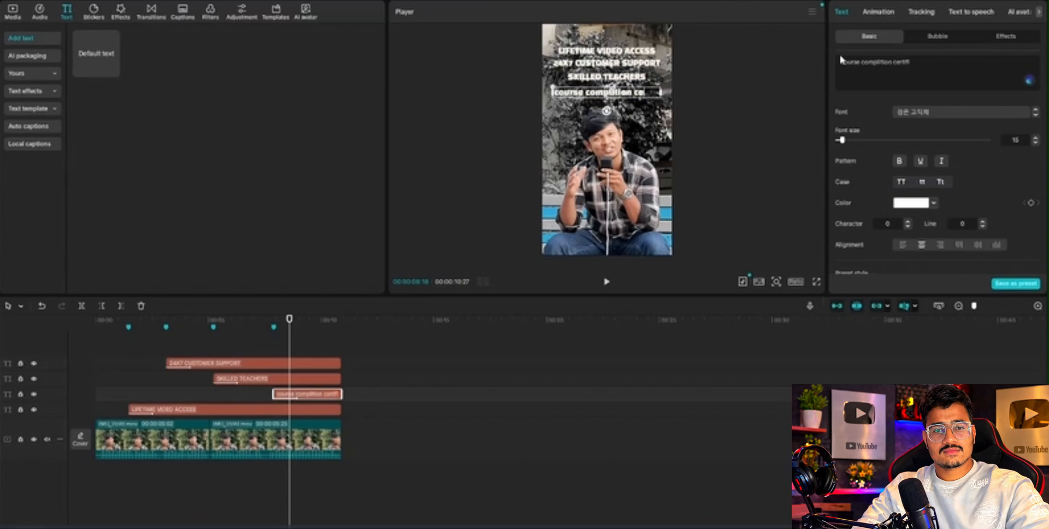
{"action": "type", "text": "cate"}
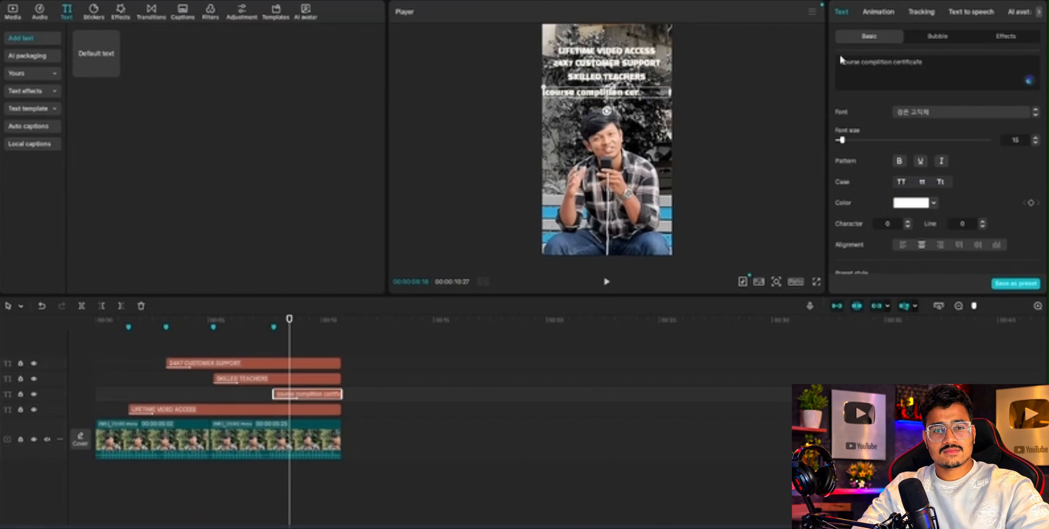
{"action": "key", "text": "BackSpace"}
{"action": "key", "text": "BackSpace"}
{"action": "type", "text": "te"}
{"action": "left_click", "coordinate": [901, 181]}
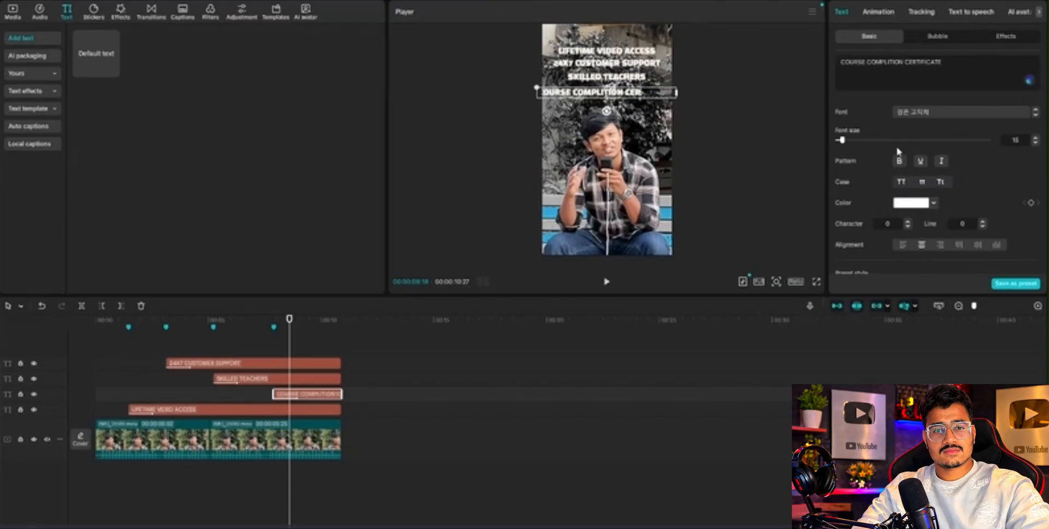
{"action": "left_click", "coordinate": [1034, 143]}
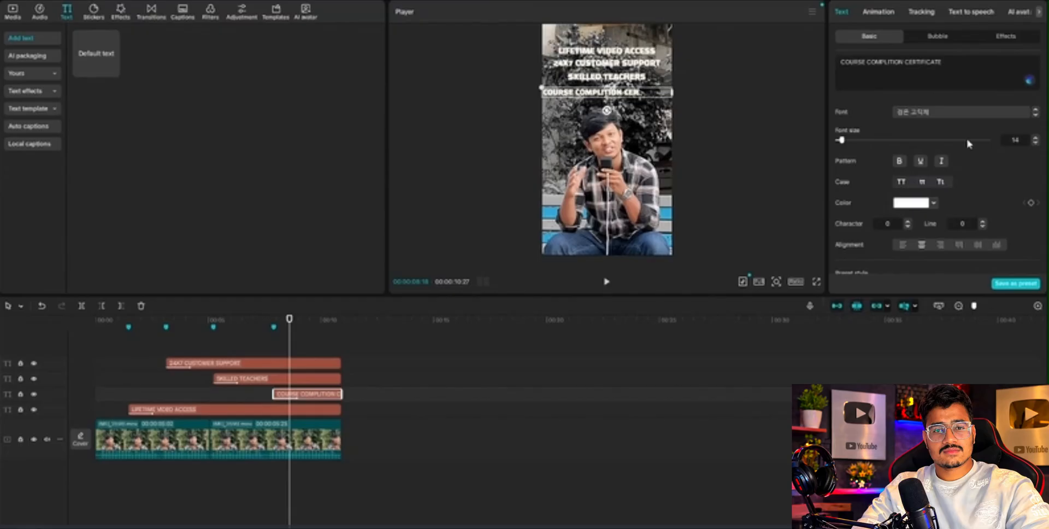
Play the video from the start to check the timing of all four titles.
{"action": "left_click", "coordinate": [147, 339]}
{"action": "left_click_drag", "start_coordinate": [146, 341], "coordinate": [1, 344]}
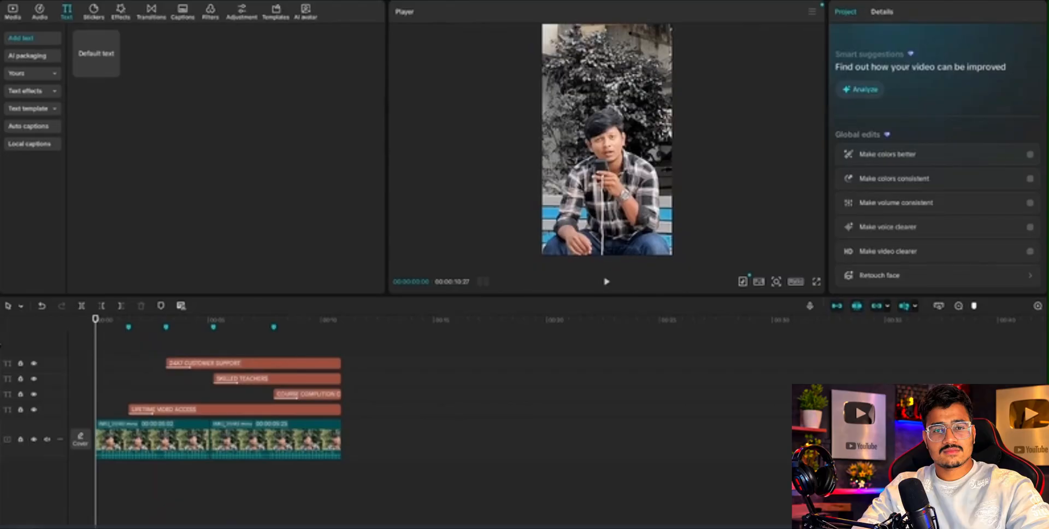
{"action": "key", "text": "space"}
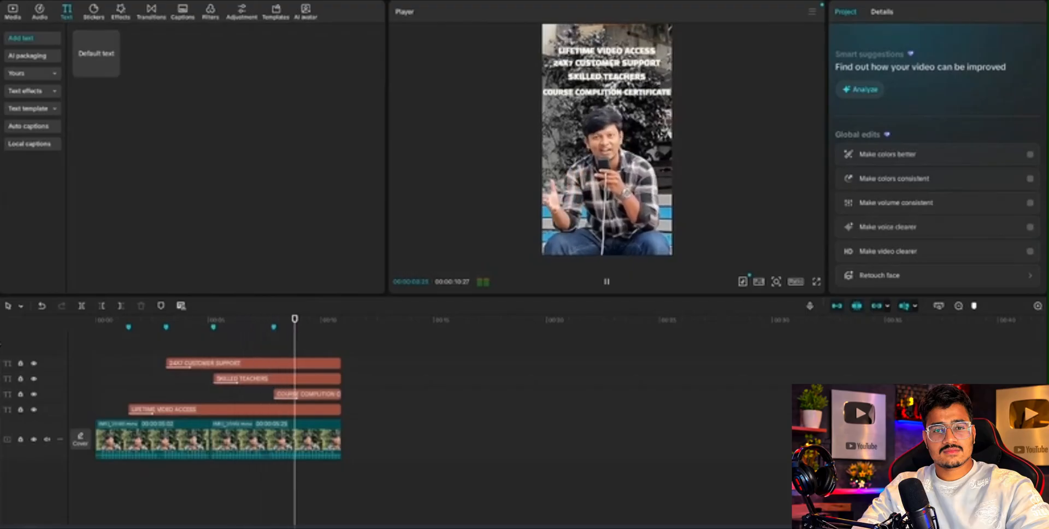
{"action": "key", "text": "alt+space"}
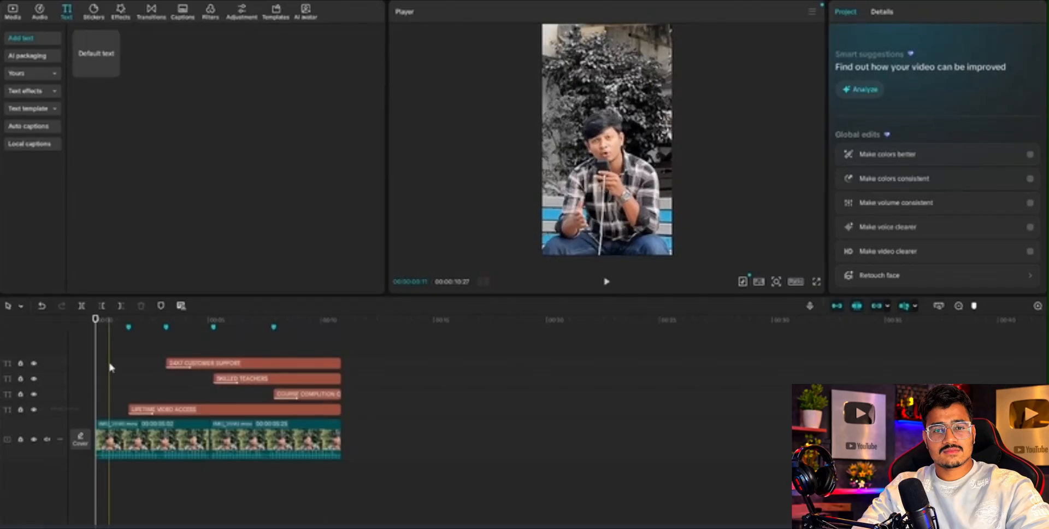
Add the trending sound effect "Mouse click 1" to an audio track below the video, near the first marker.
{"action": "left_click", "coordinate": [127, 367]}
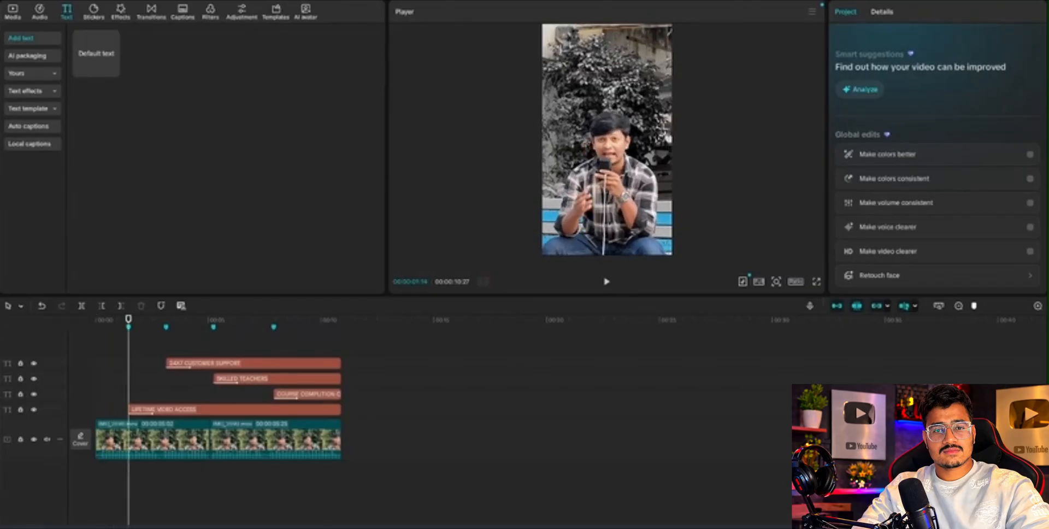
{"action": "left_click", "coordinate": [40, 10]}
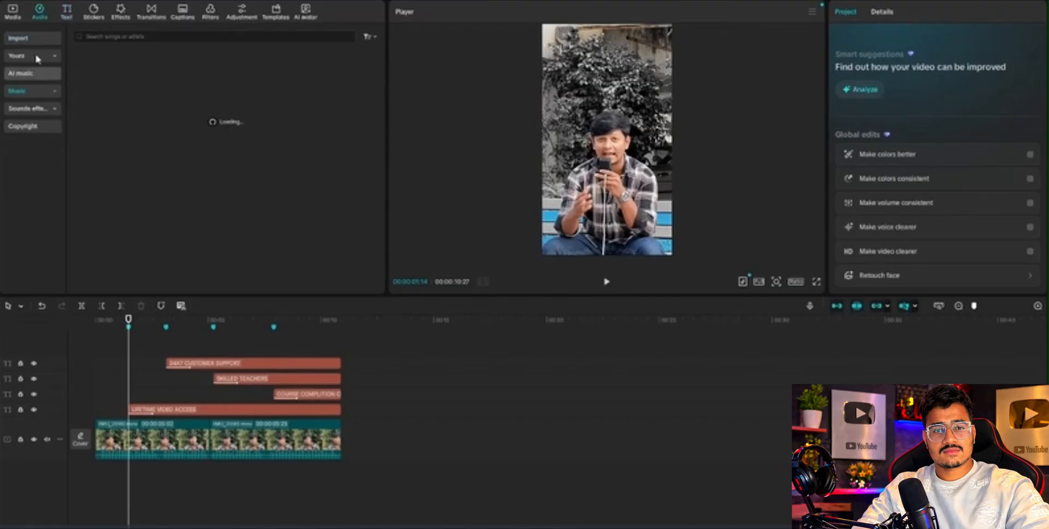
{"action": "left_click", "coordinate": [29, 144]}
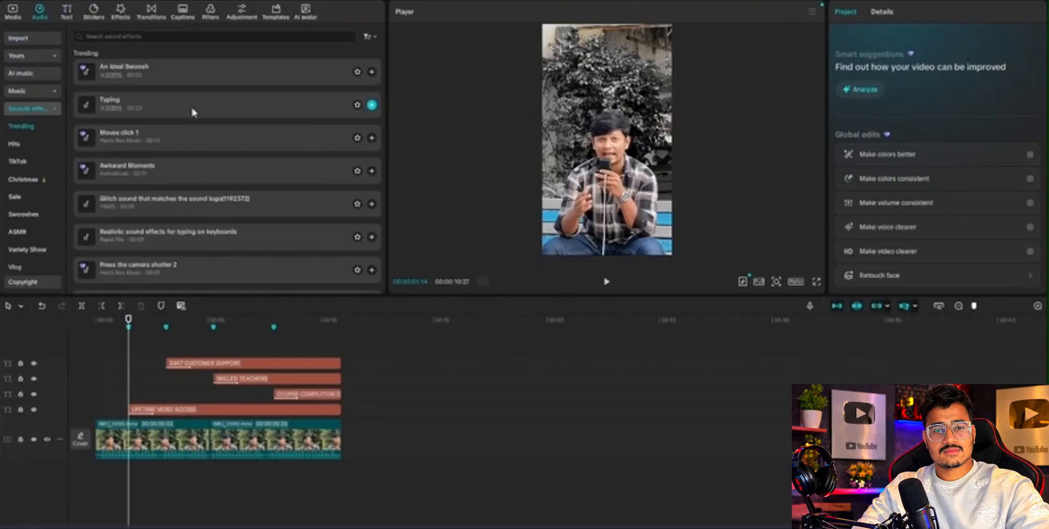
{"action": "left_click", "coordinate": [182, 143]}
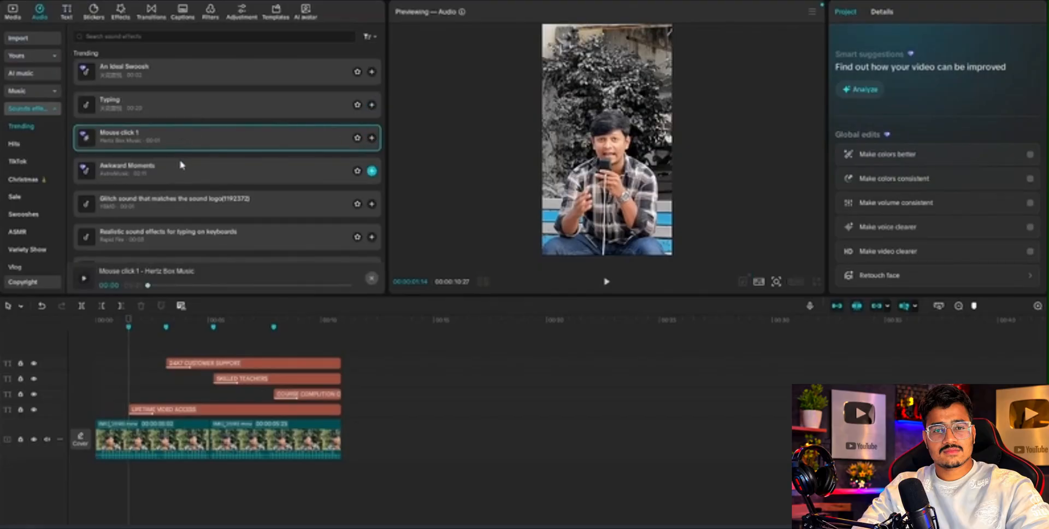
{"action": "left_click_drag", "start_coordinate": [159, 143], "coordinate": [133, 483]}
Shift the Mouse click 1 clip slightly earlier so its waveform peak lines up with the first marker.
{"action": "left_click", "coordinate": [135, 382]}
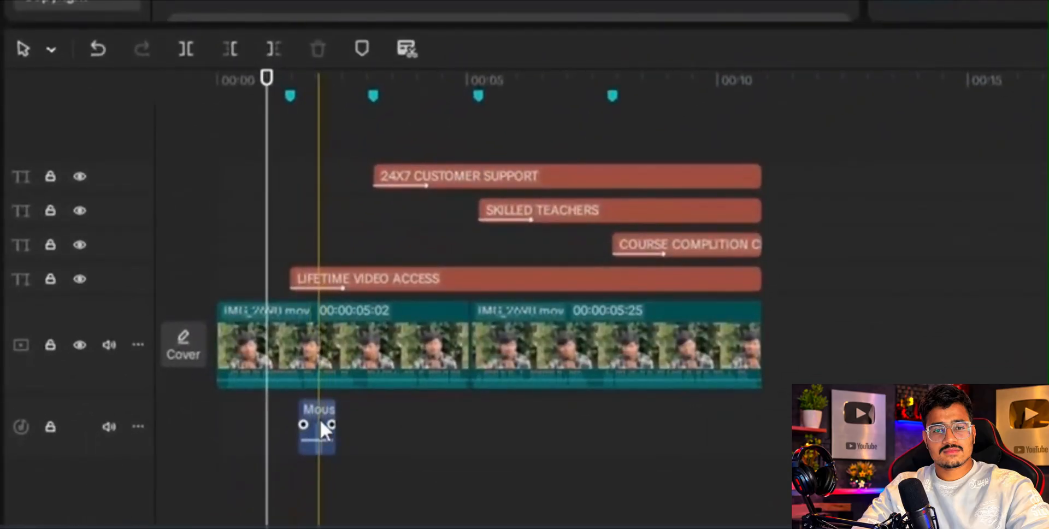
{"action": "left_click", "coordinate": [287, 277]}
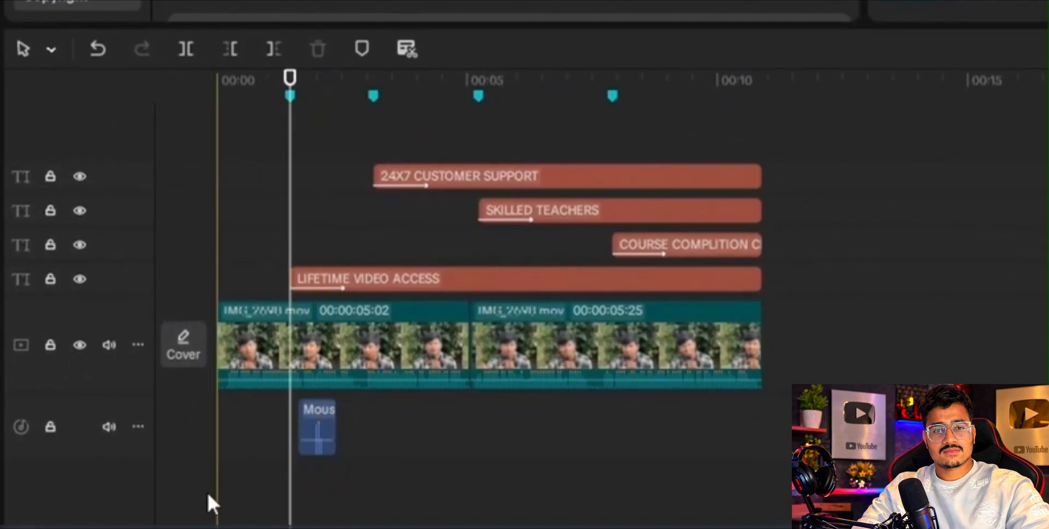
{"action": "left_click", "coordinate": [317, 424]}
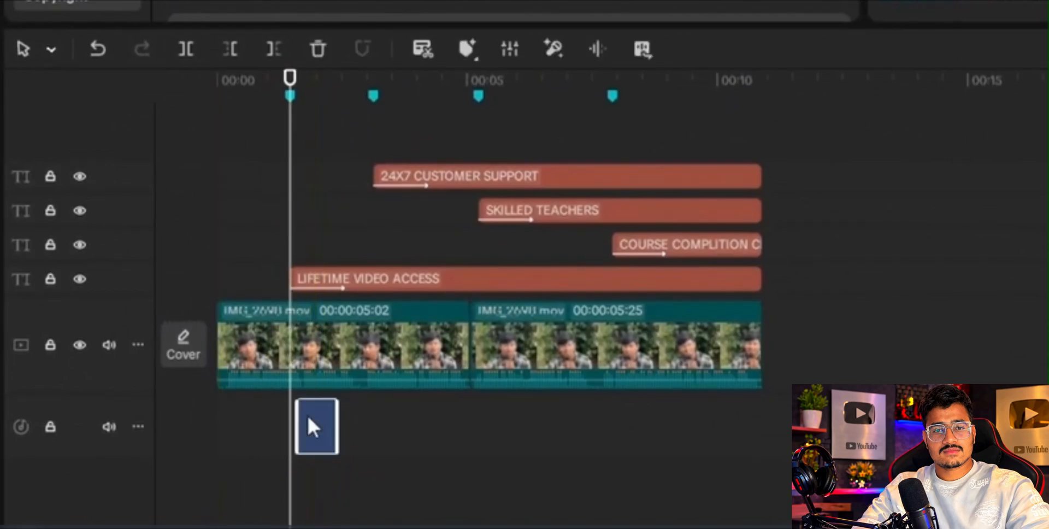
{"action": "mouse_move", "coordinate": [306, 423]}
{"action": "left_mouse_down"}
{"action": "mouse_move", "coordinate": [284, 424]}
{"action": "mouse_move", "coordinate": [290, 417]}
{"action": "left_mouse_up"}
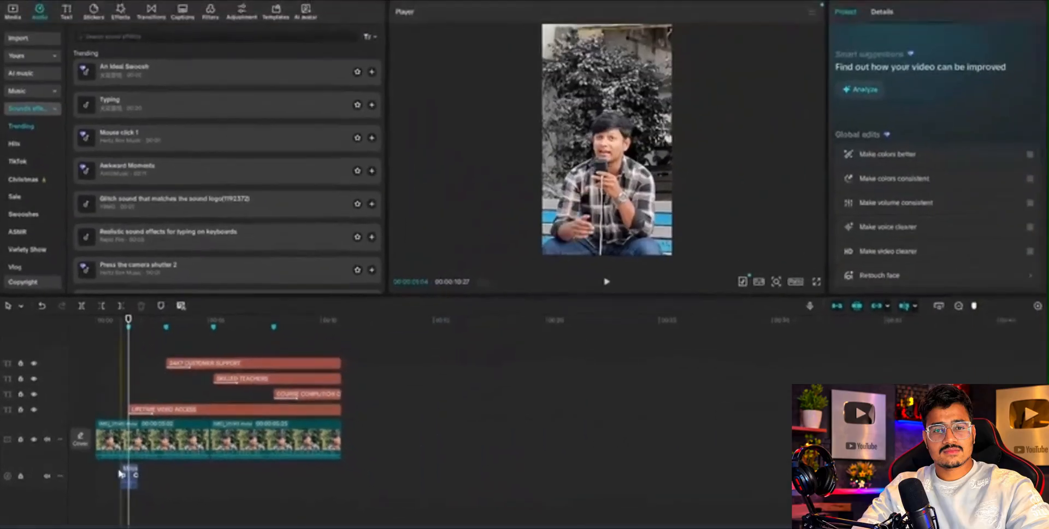
Play the section around the first marker to check the click sound against the LIFETIME VIDEO ACCESS title.
{"action": "left_click", "coordinate": [250, 409]}
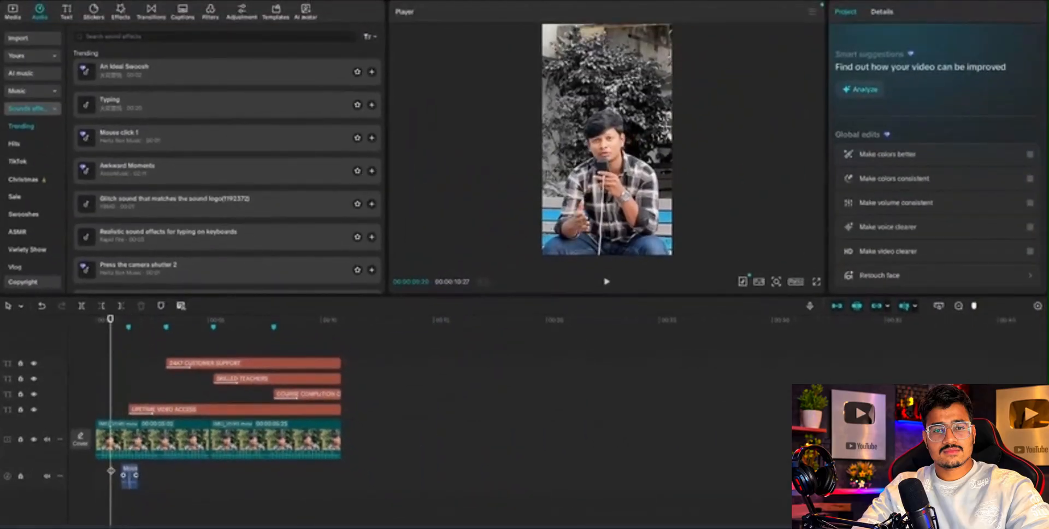
{"action": "key", "text": "space"}
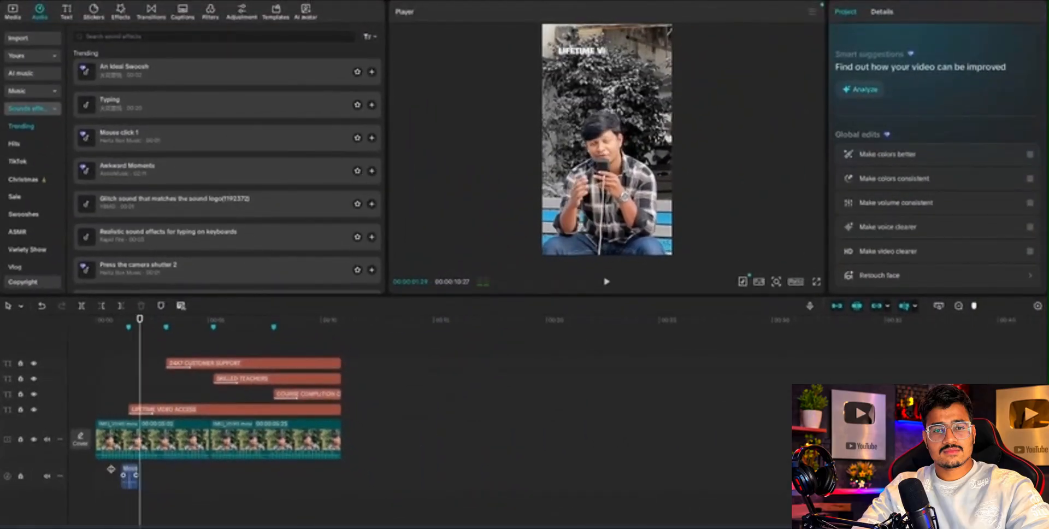
{"action": "left_click", "coordinate": [108, 457]}
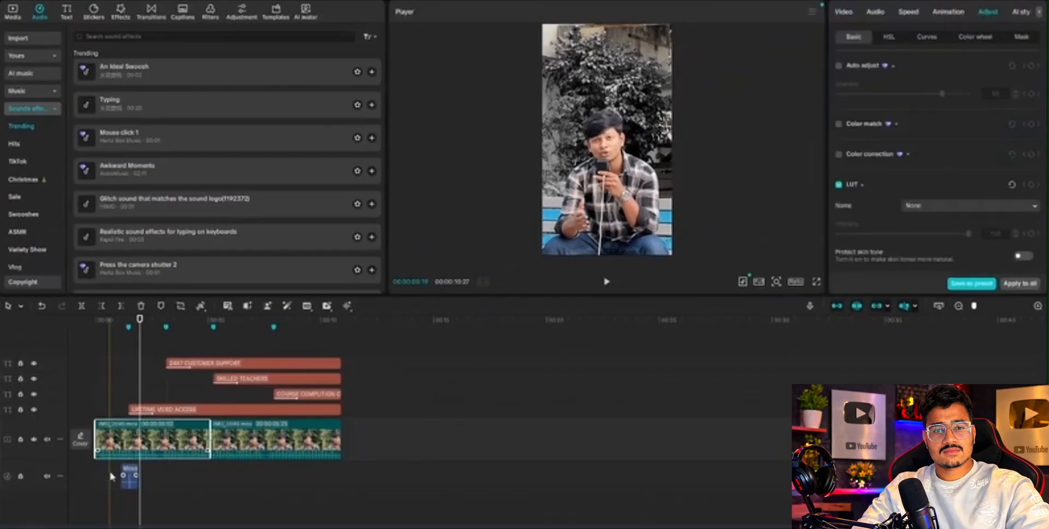
{"action": "left_click", "coordinate": [111, 476]}
{"action": "key", "text": "space"}
Replay the opening seconds to recheck the click sound at the first marker, and return the playhead ahead of the Mouse click 1 clip.
{"action": "key", "text": "space"}
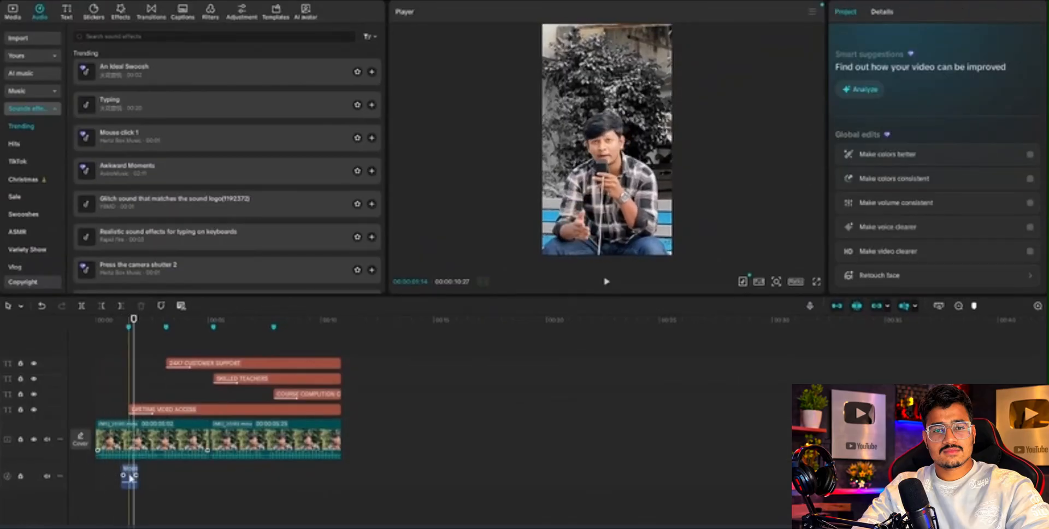
{"action": "key", "text": "space"}
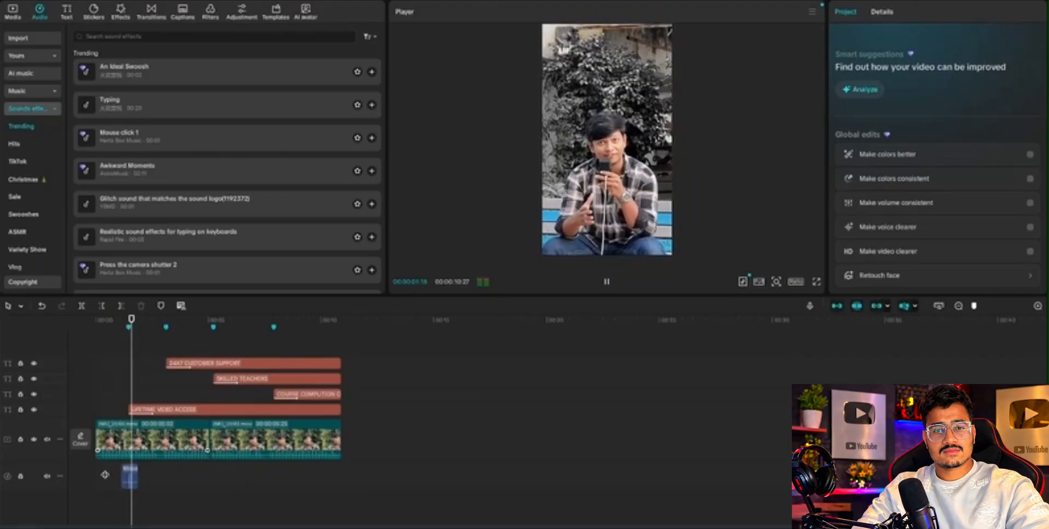
{"action": "key", "text": "space"}
{"action": "left_click", "coordinate": [123, 473]}
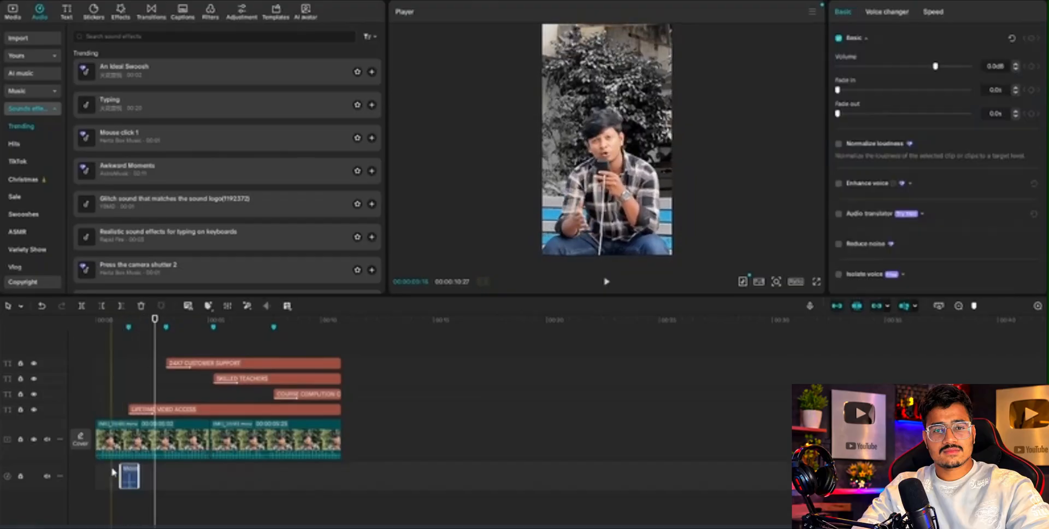
{"action": "left_click", "coordinate": [112, 473]}
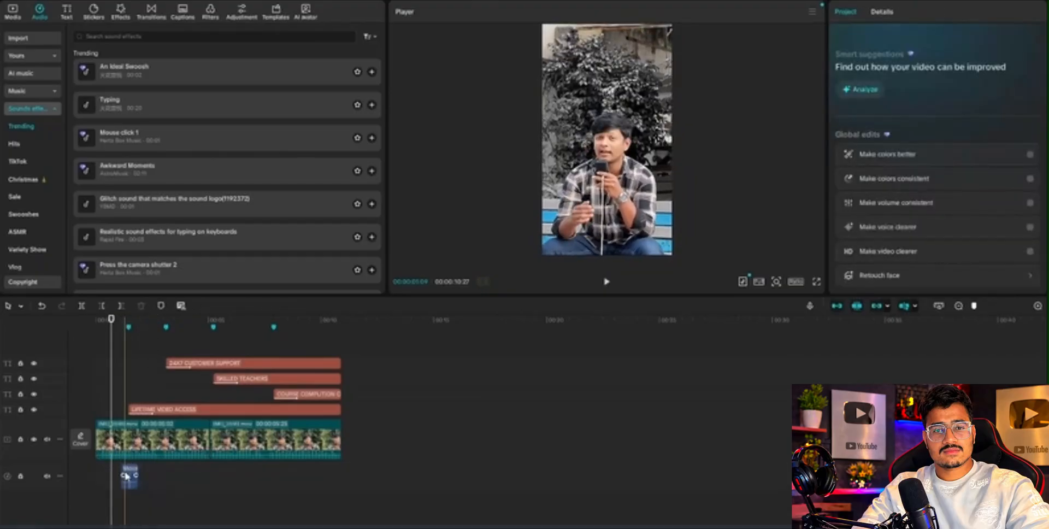
Copy the Mouse click 1 clip, paste it at the second marker, and shift the copy slightly earlier so its waveform peak meets the marker.
{"action": "left_click", "coordinate": [129, 480]}
{"action": "right_click", "coordinate": [129, 481]}
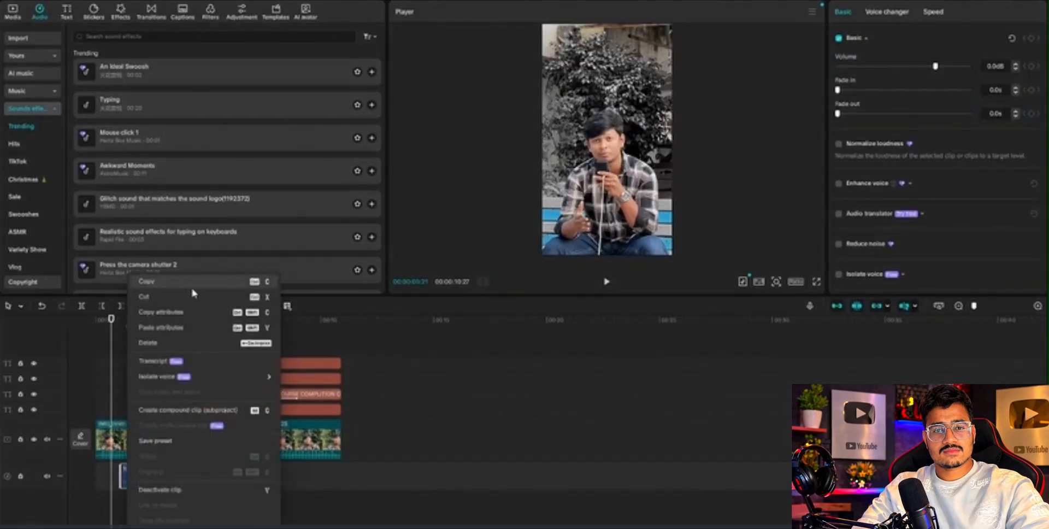
{"action": "left_click", "coordinate": [190, 284]}
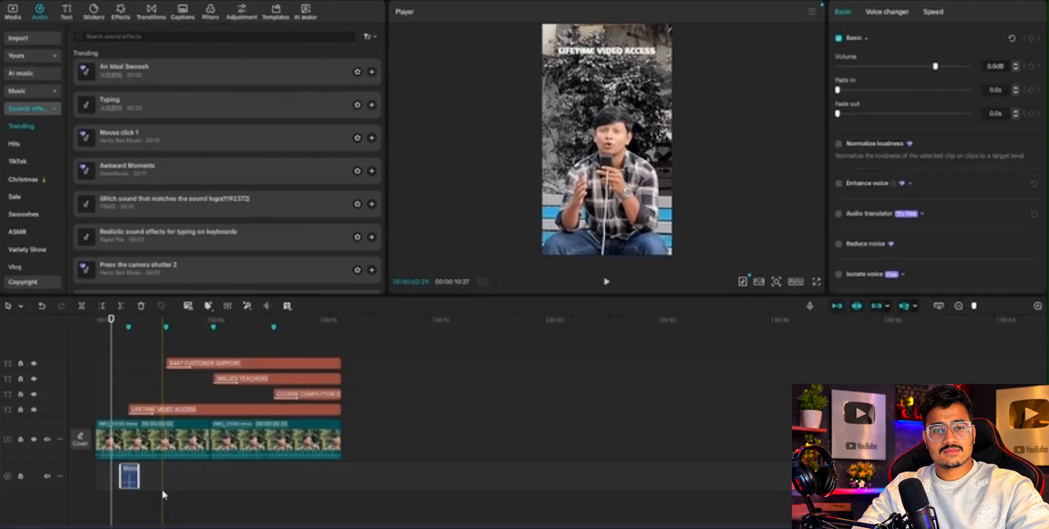
{"action": "key", "text": "ctrl+v"}
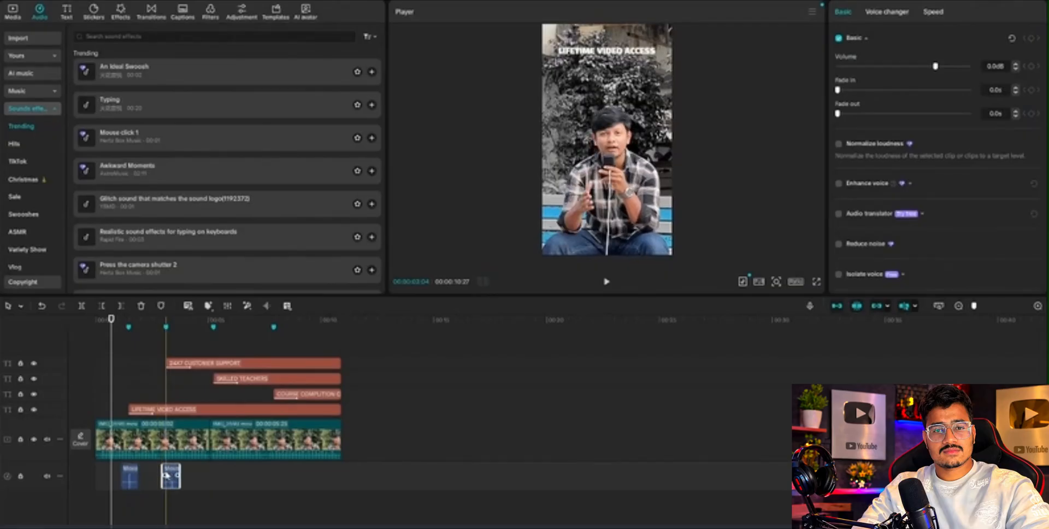
{"action": "left_click_drag", "start_coordinate": [167, 476], "coordinate": [162, 477]}
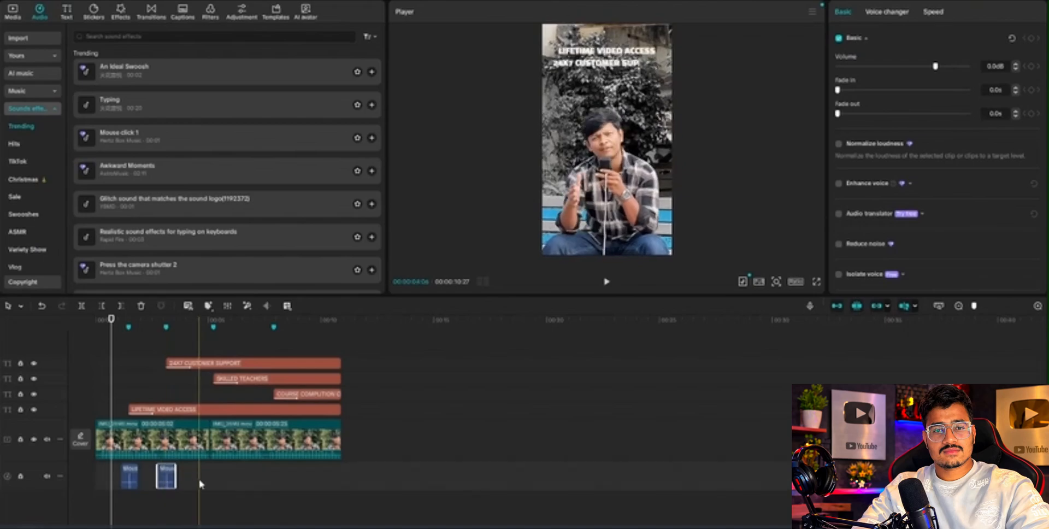
Paste two more copies of the Mouse click 1 clip, one at the third marker and one at the fourth.
{"action": "left_click", "coordinate": [206, 490]}
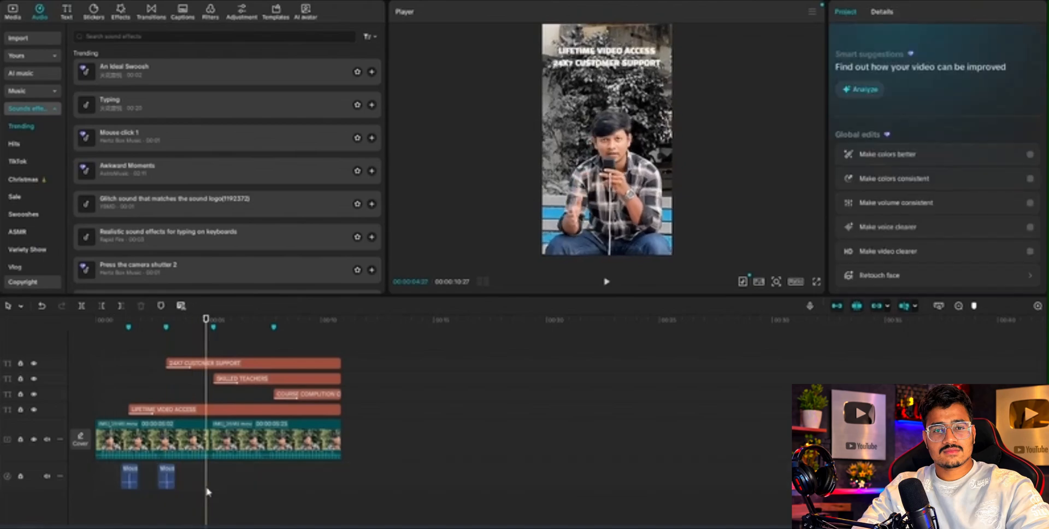
{"action": "key", "text": "ctrl+v"}
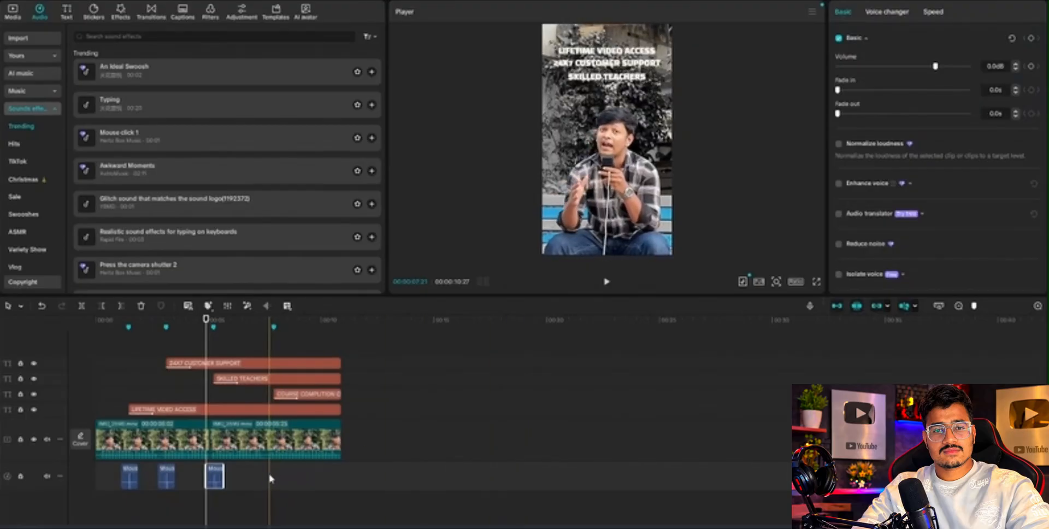
{"action": "key", "text": "ctrl+v"}
Play the video from the start with all four click sounds, and inspect the SKILLED TEACHERS title and the course certificate title below it.
{"action": "left_click_drag", "start_coordinate": [114, 340], "coordinate": [94, 337]}
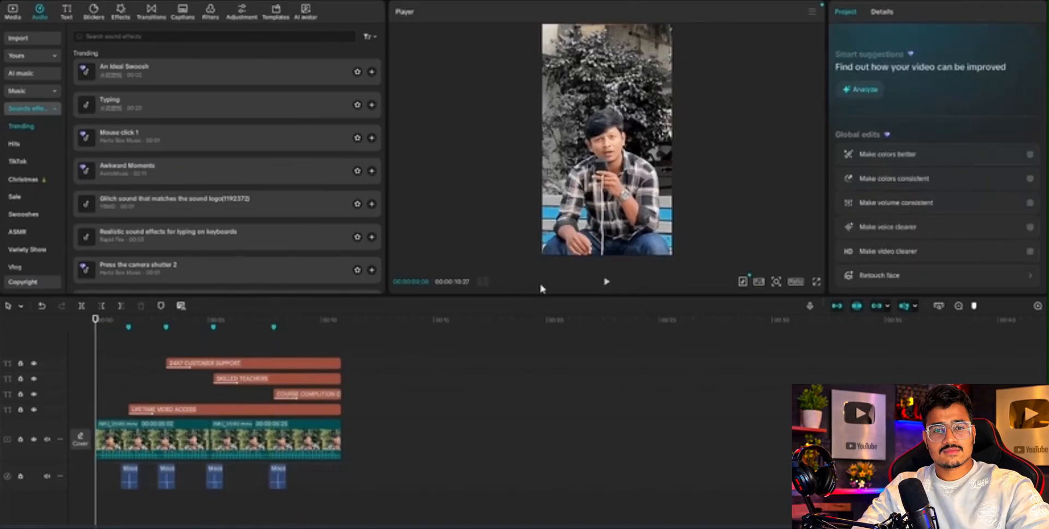
{"action": "left_click", "coordinate": [604, 284]}
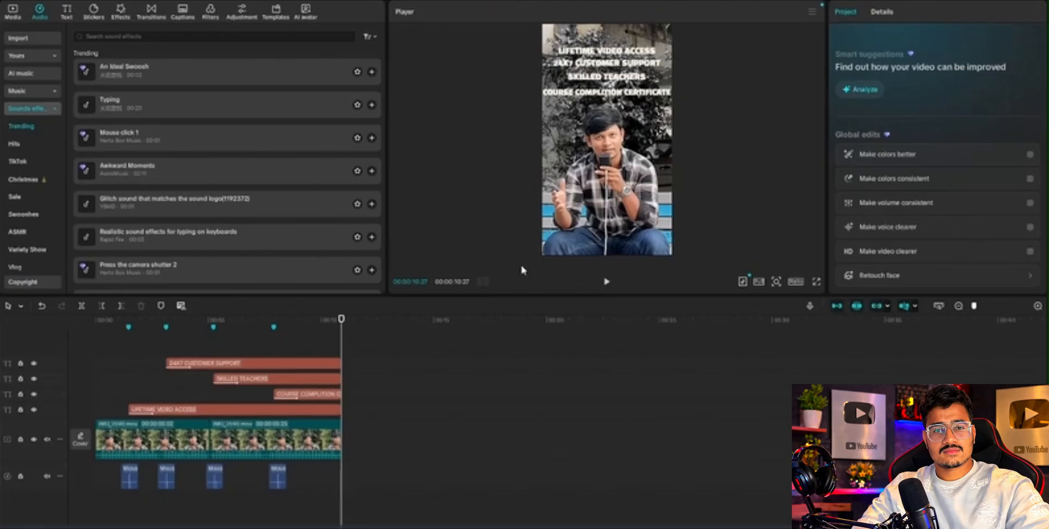
{"action": "left_click", "coordinate": [252, 378]}
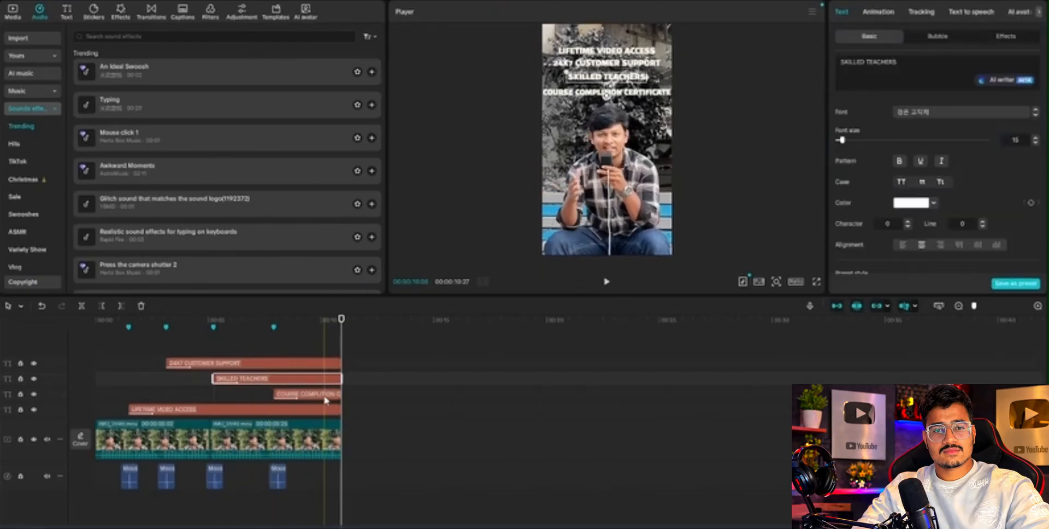
{"action": "left_click", "coordinate": [606, 92]}
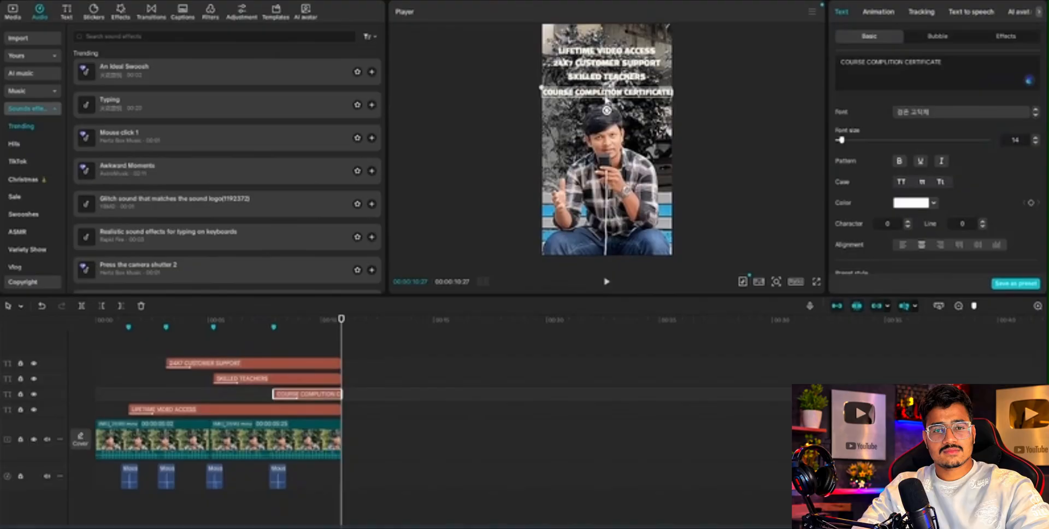
{"action": "left_click", "coordinate": [477, 97]}
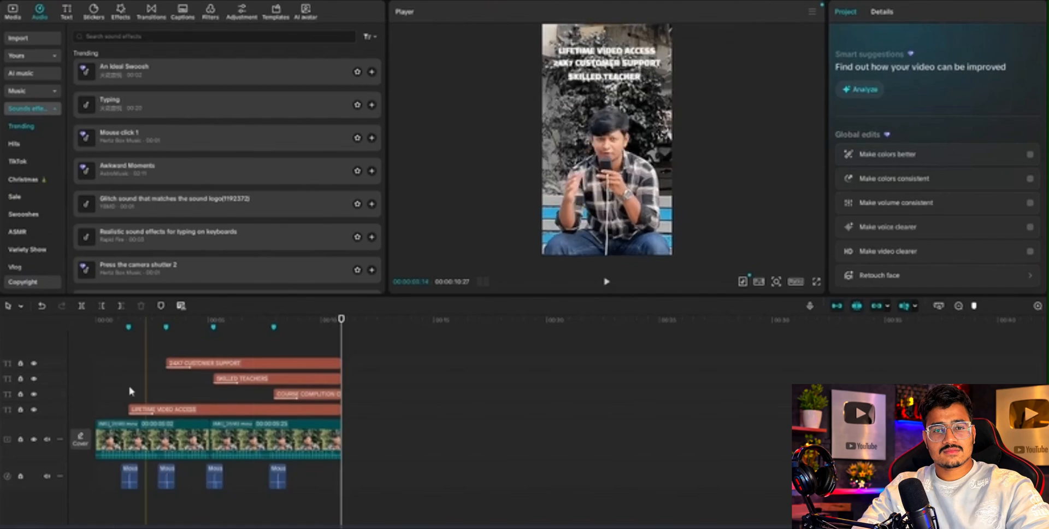
Return to the beginning and replay the finished edit to review the stacked titles together with their click sounds.
{"action": "left_click", "coordinate": [108, 360]}
{"action": "left_click_drag", "start_coordinate": [108, 360], "coordinate": [46, 360]}
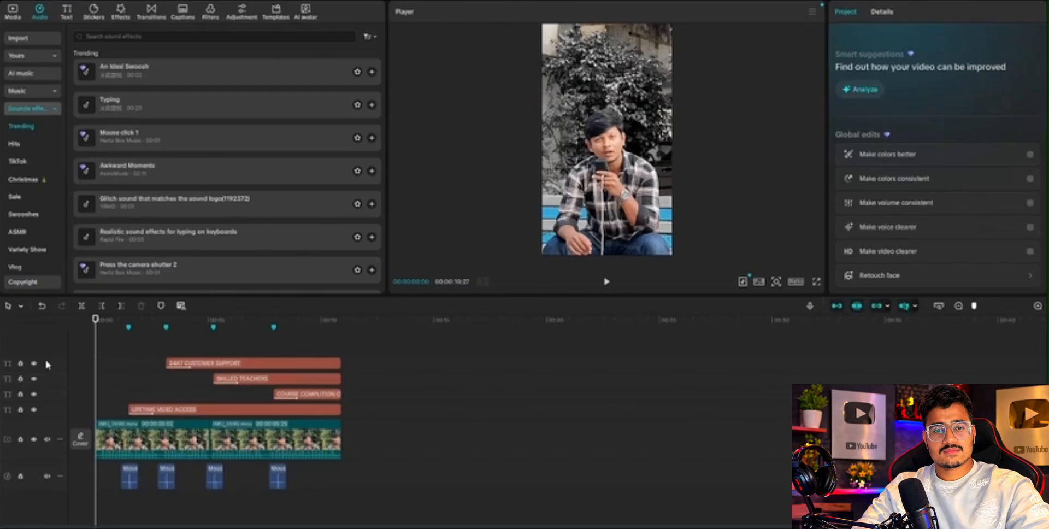
{"action": "key", "text": "space"}
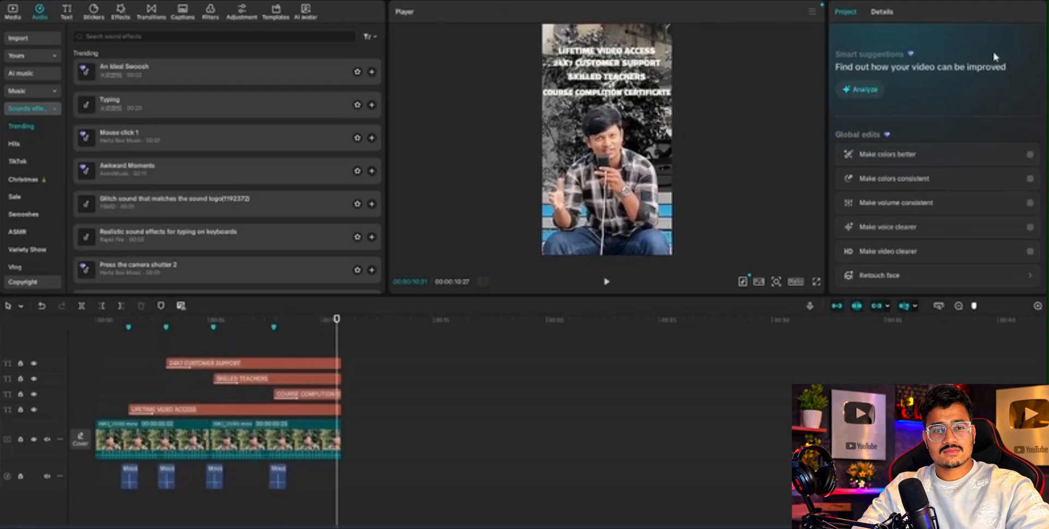
Export the video under a new file name with the frame rate set to 60fps.
{"action": "key", "text": "ctrl+e"}
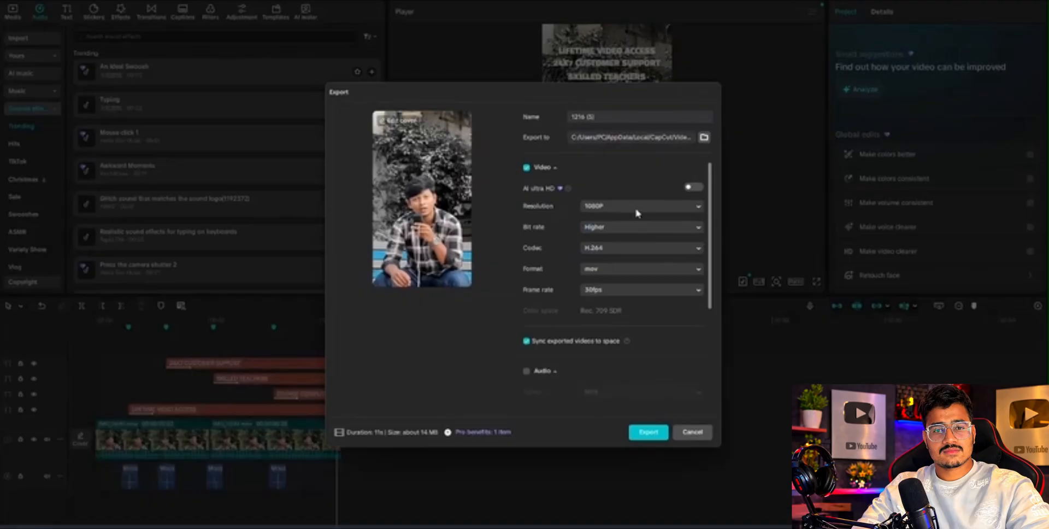
{"action": "left_click", "coordinate": [631, 291]}
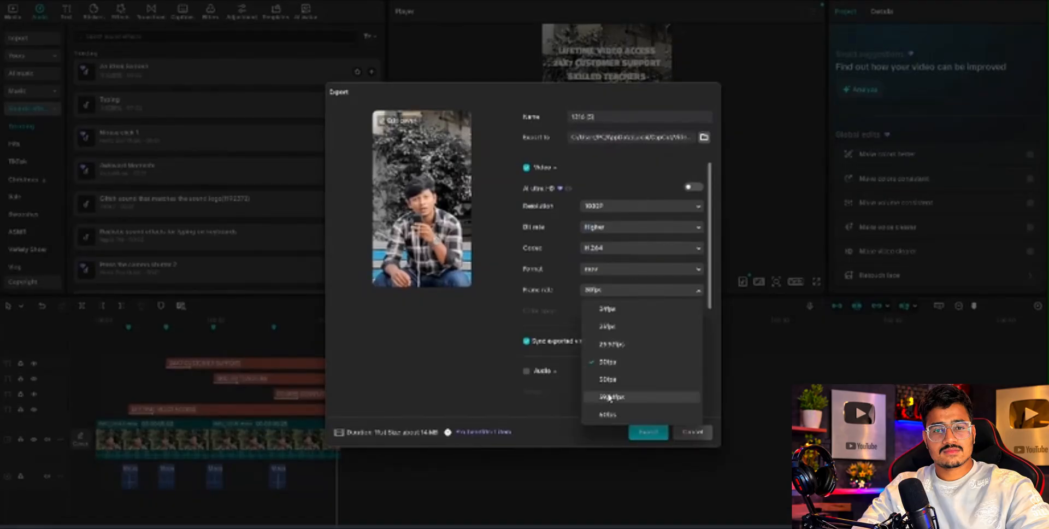
{"action": "left_click", "coordinate": [608, 414]}
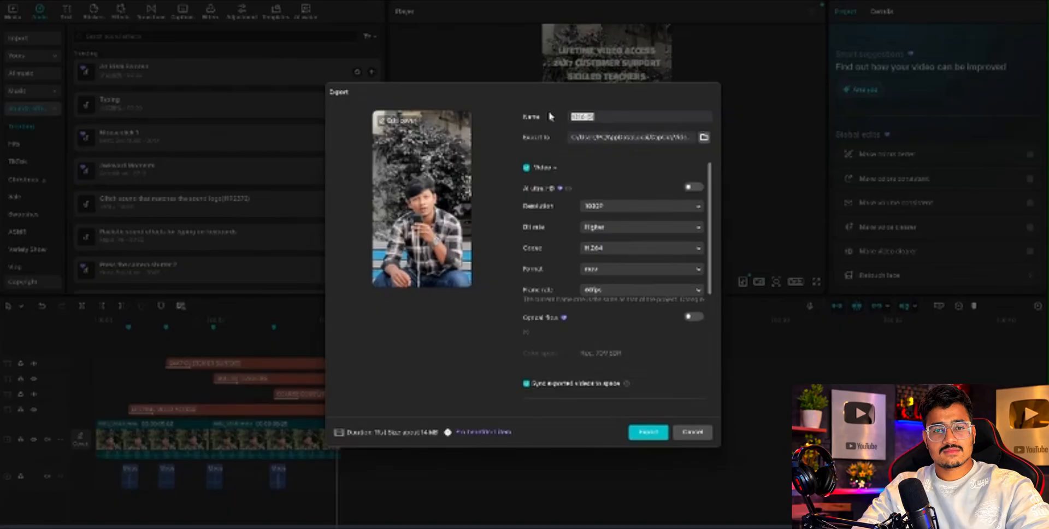
{"action": "type", "text": "cl"}
{"action": "left_click", "coordinate": [631, 290]}
{"action": "left_click", "coordinate": [590, 419]}
{"action": "left_click", "coordinate": [647, 431]}
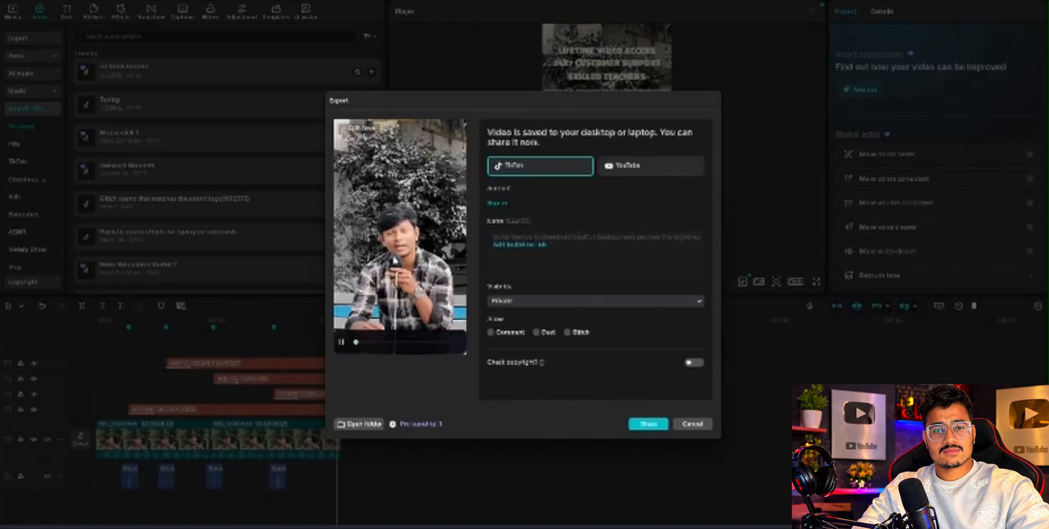
Open the export folder in File Explorer and play the exported vertical video.
{"action": "left_click", "coordinate": [363, 424]}
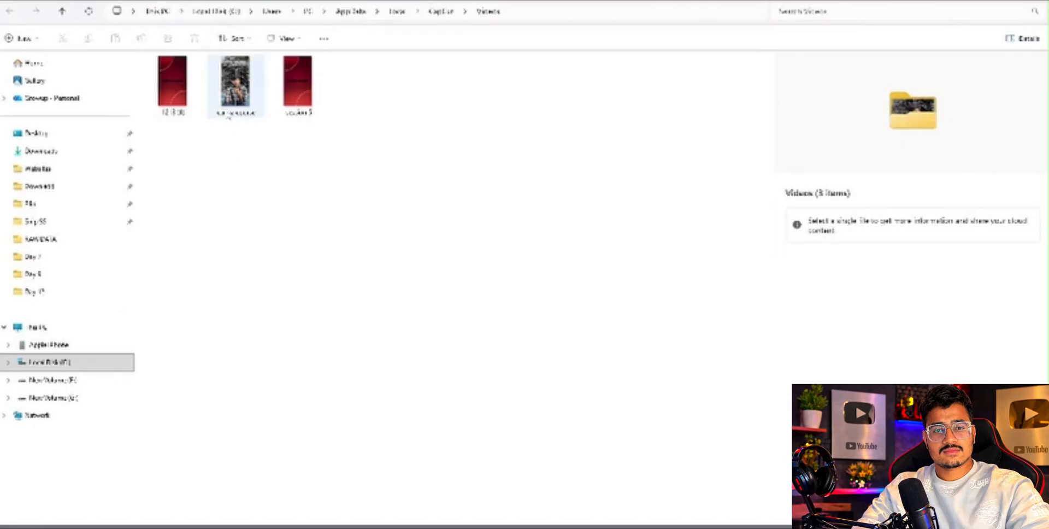
{"action": "double_click", "coordinate": [225, 114]}
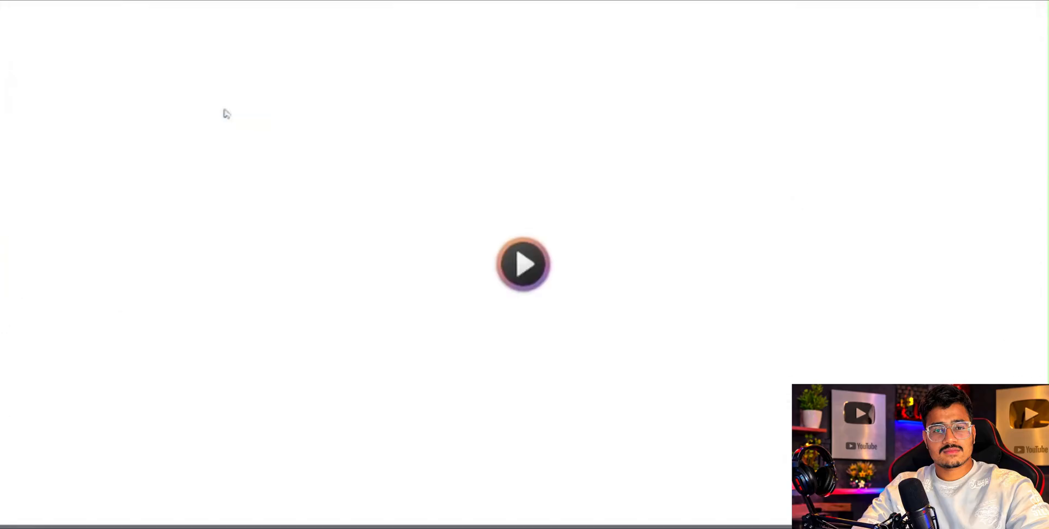